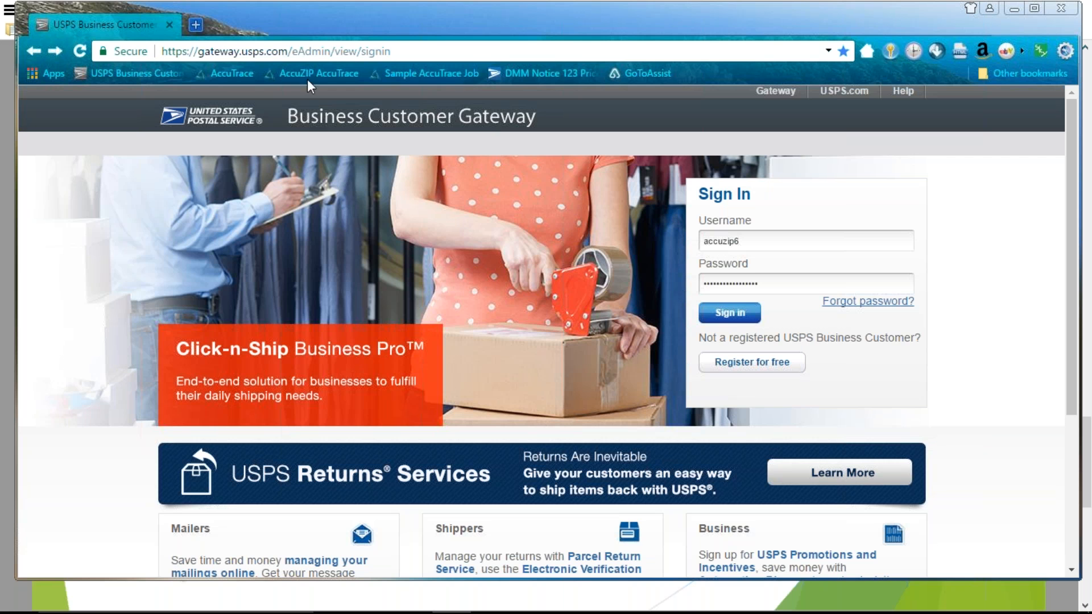
Load gateway.usps.com, the USPS Business Customer Gateway, in a new browser tab
{"action": "left_click", "coordinate": [196, 22]}
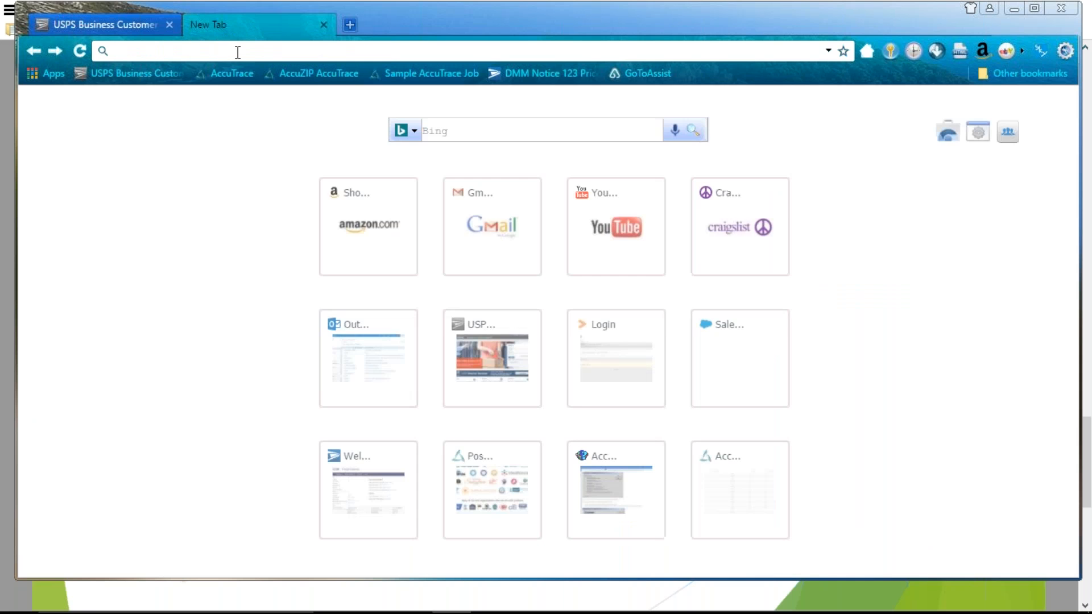
{"action": "type", "text": "gateway.usps.com"}
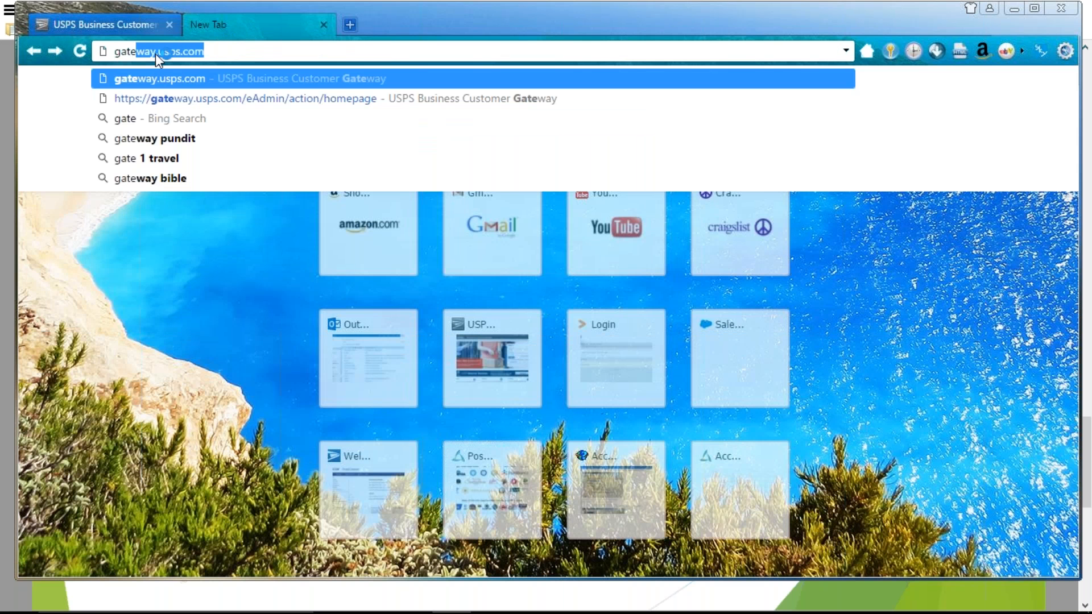
{"action": "left_click", "coordinate": [155, 53]}
{"action": "key", "text": "Return"}
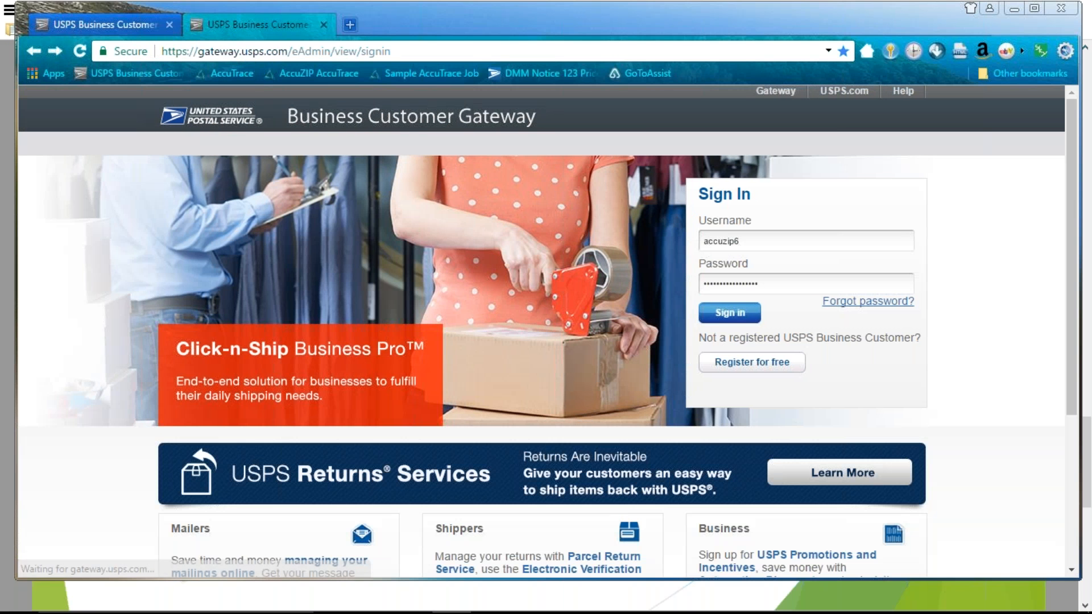
Start a free business account registration and look through the Create Account form's sections
{"action": "left_click", "coordinate": [750, 366]}
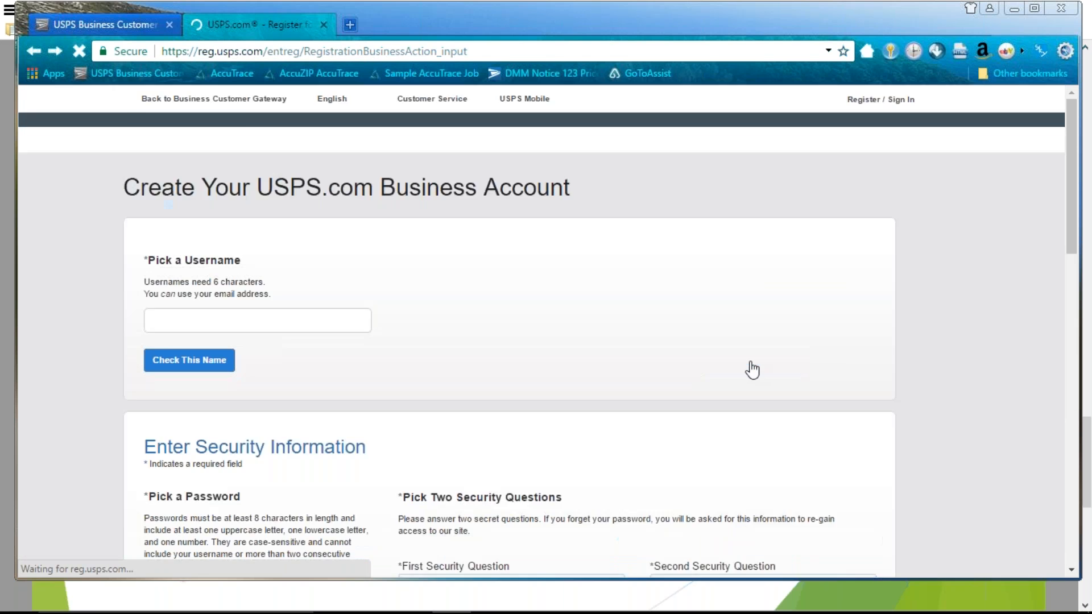
{"action": "scroll", "coordinate": [305, 329], "scroll_direction": "down", "scroll_amount": 1}
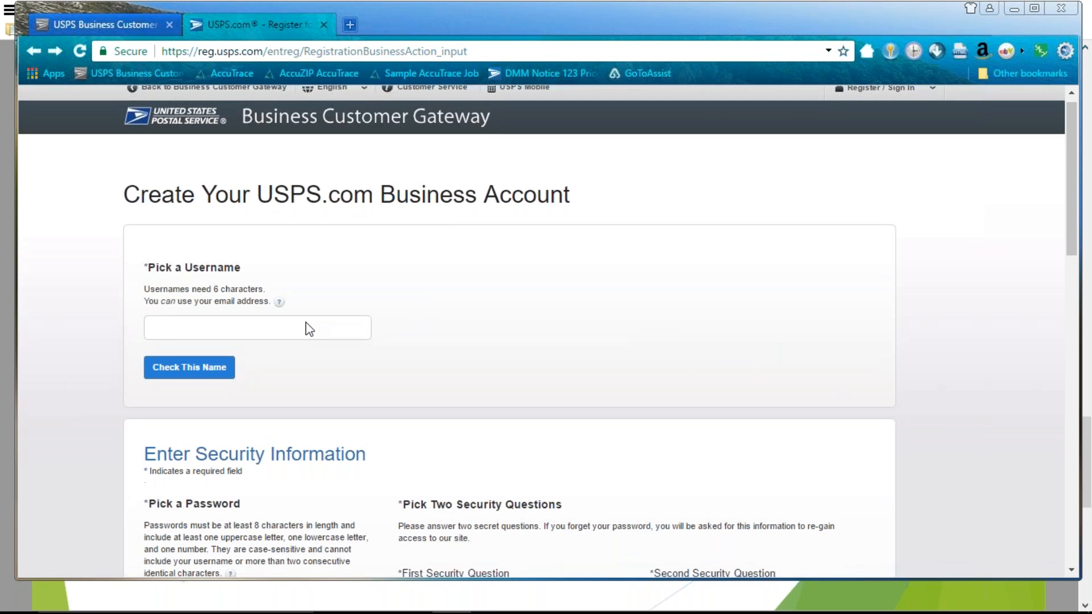
{"action": "scroll", "coordinate": [309, 329], "scroll_direction": "down", "scroll_amount": 3}
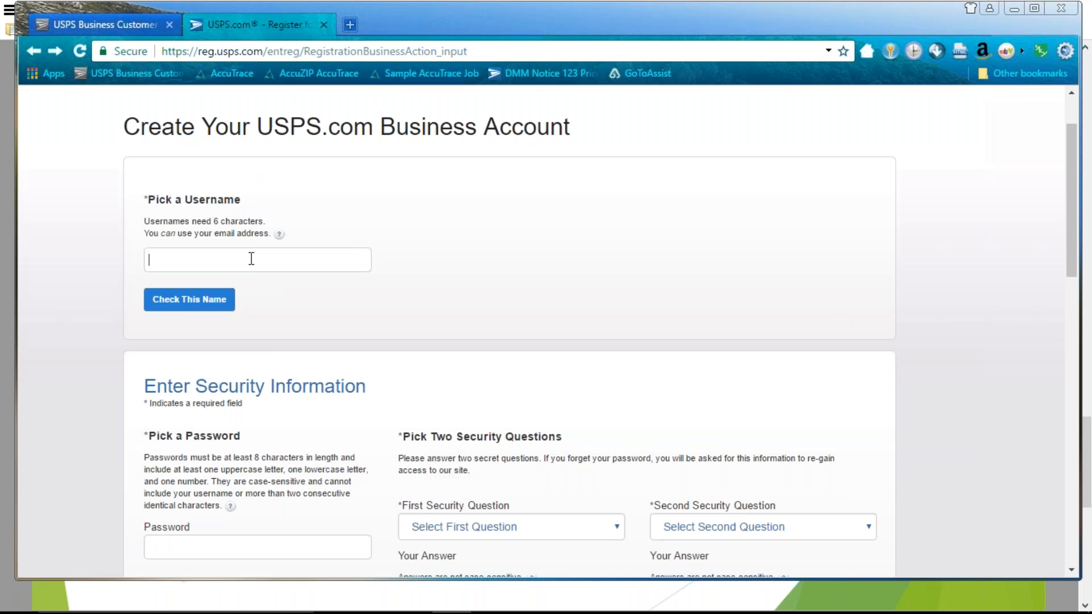
{"action": "left_click", "coordinate": [252, 259]}
{"action": "scroll", "coordinate": [322, 264], "scroll_direction": "down", "scroll_amount": 1}
{"action": "scroll", "coordinate": [350, 271], "scroll_direction": "down", "scroll_amount": 3}
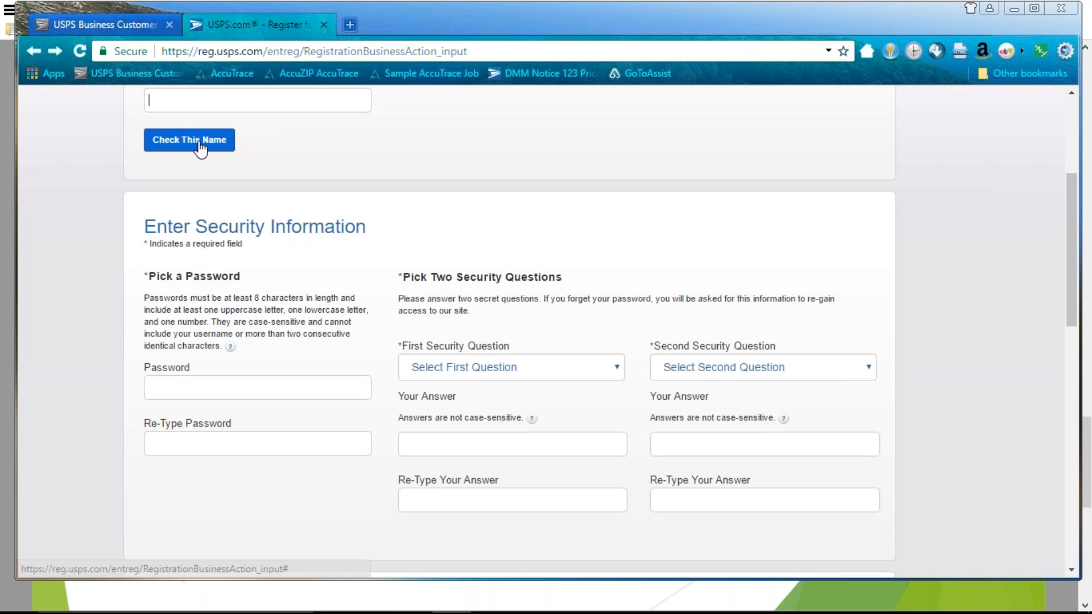
{"action": "scroll", "coordinate": [419, 332], "scroll_direction": "down", "scroll_amount": 3}
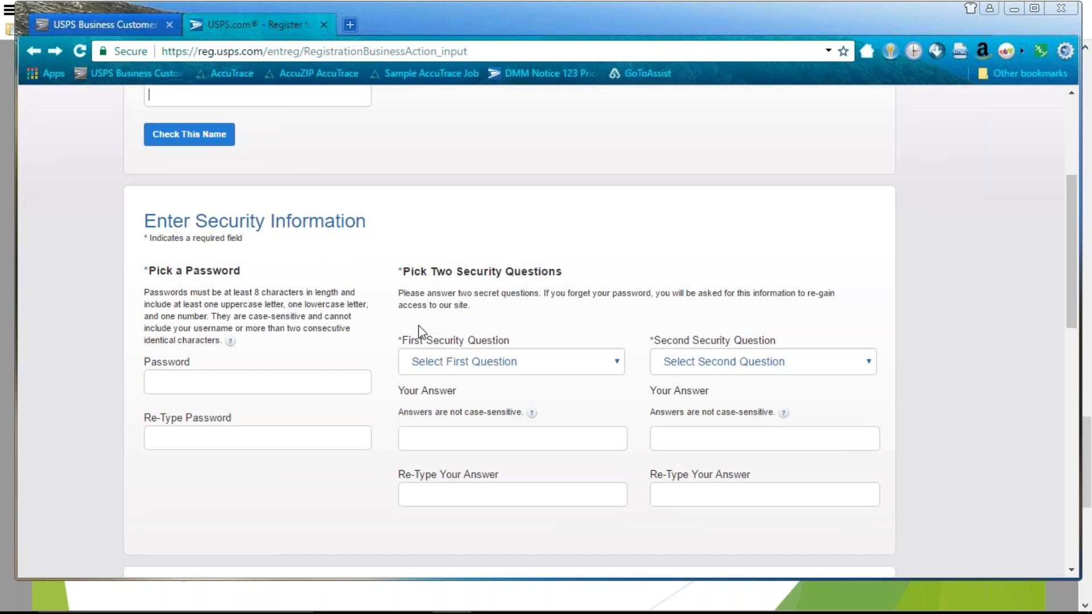
{"action": "scroll", "coordinate": [246, 333], "scroll_direction": "up", "scroll_amount": 2}
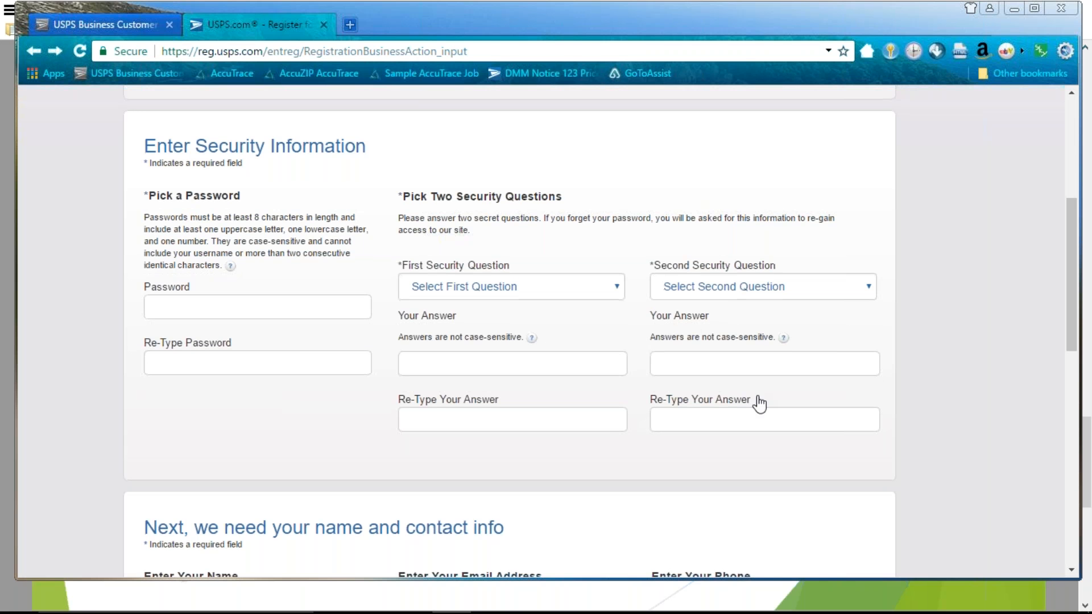
{"action": "scroll", "coordinate": [759, 403], "scroll_direction": "down", "scroll_amount": 7}
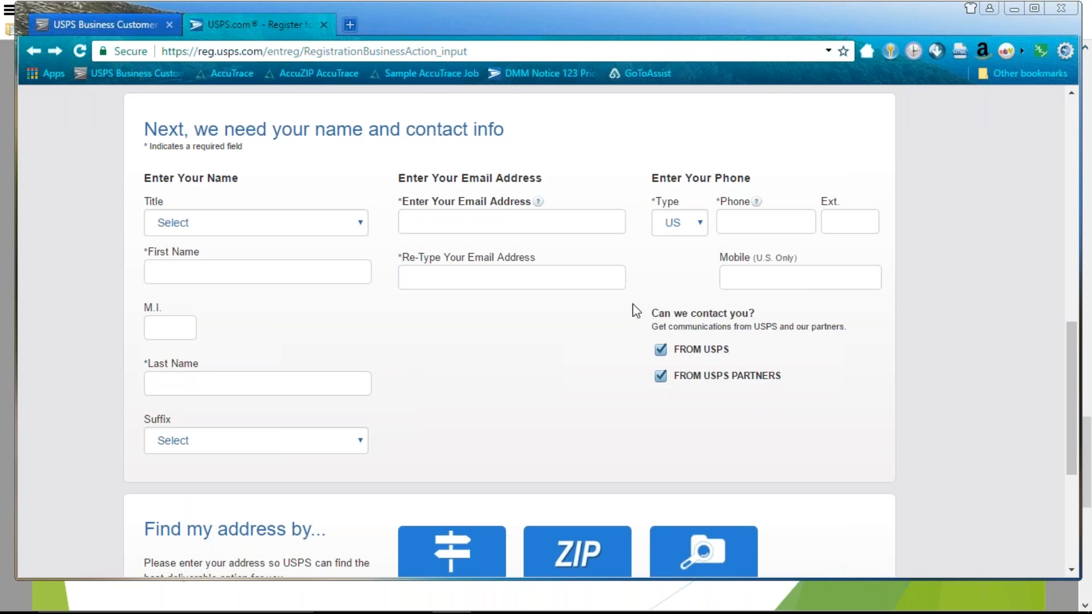
{"action": "scroll", "coordinate": [780, 359], "scroll_direction": "down", "scroll_amount": 2}
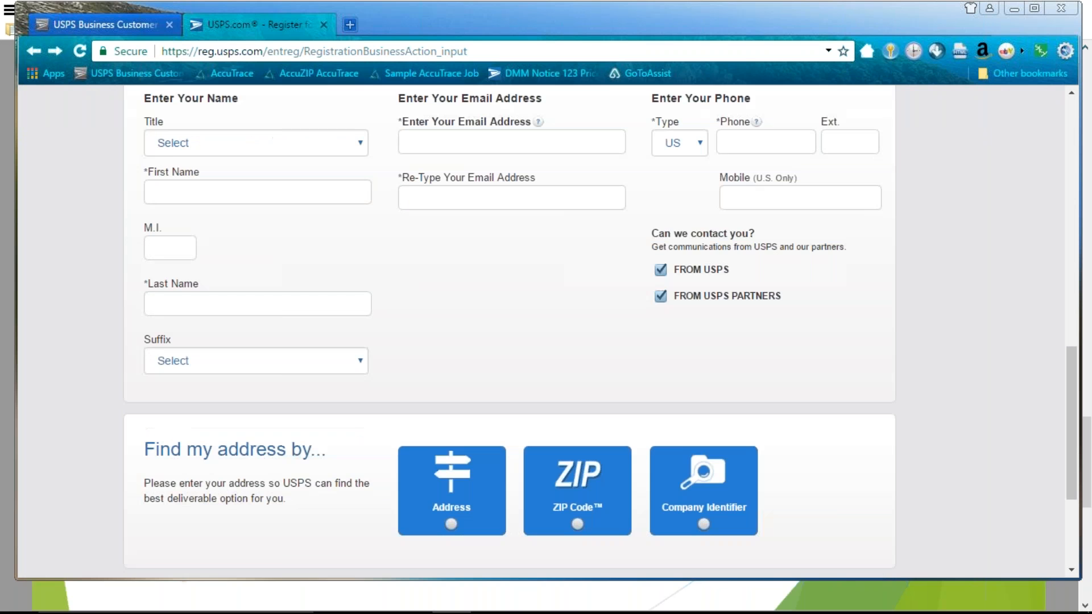
{"action": "scroll", "coordinate": [778, 353], "scroll_direction": "down", "scroll_amount": 3}
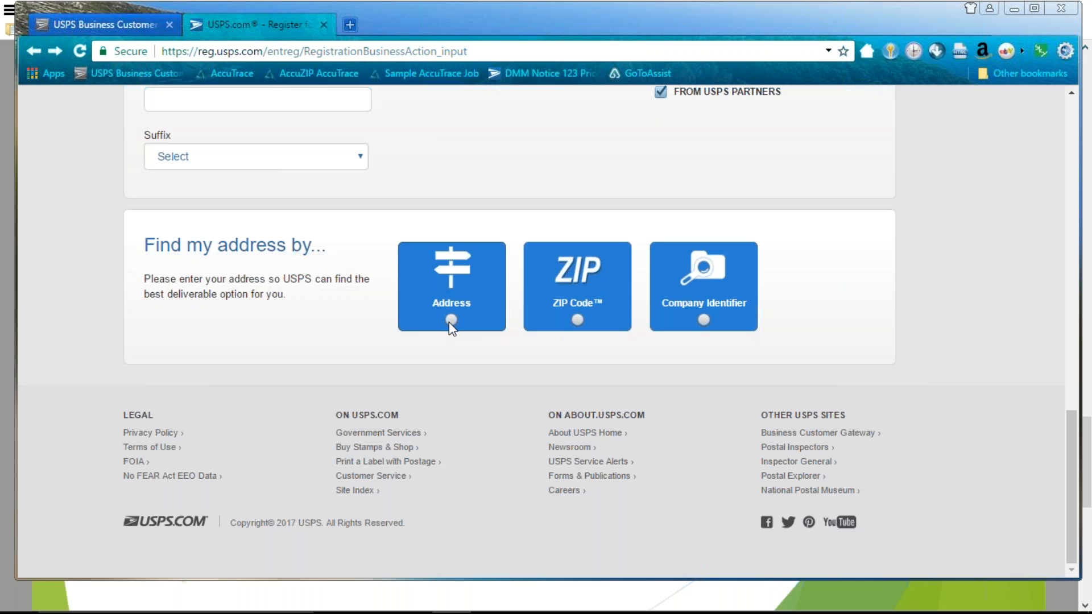
{"action": "scroll", "coordinate": [468, 328], "scroll_direction": "up", "scroll_amount": 1}
Choose Address under 'Find my address by...' and view the empty United States address fields
{"action": "left_click", "coordinate": [452, 360]}
{"action": "scroll", "coordinate": [505, 376], "scroll_direction": "down", "scroll_amount": 5}
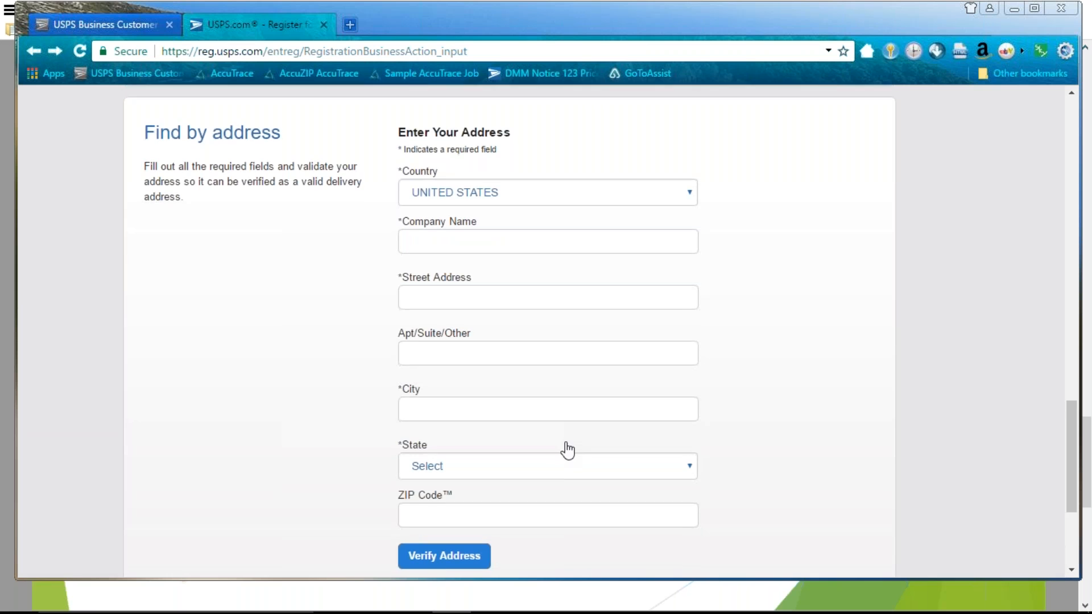
{"action": "scroll", "coordinate": [566, 449], "scroll_direction": "down", "scroll_amount": 2}
{"action": "scroll", "coordinate": [568, 446], "scroll_direction": "up", "scroll_amount": 1}
{"action": "scroll", "coordinate": [519, 446], "scroll_direction": "up", "scroll_amount": 1}
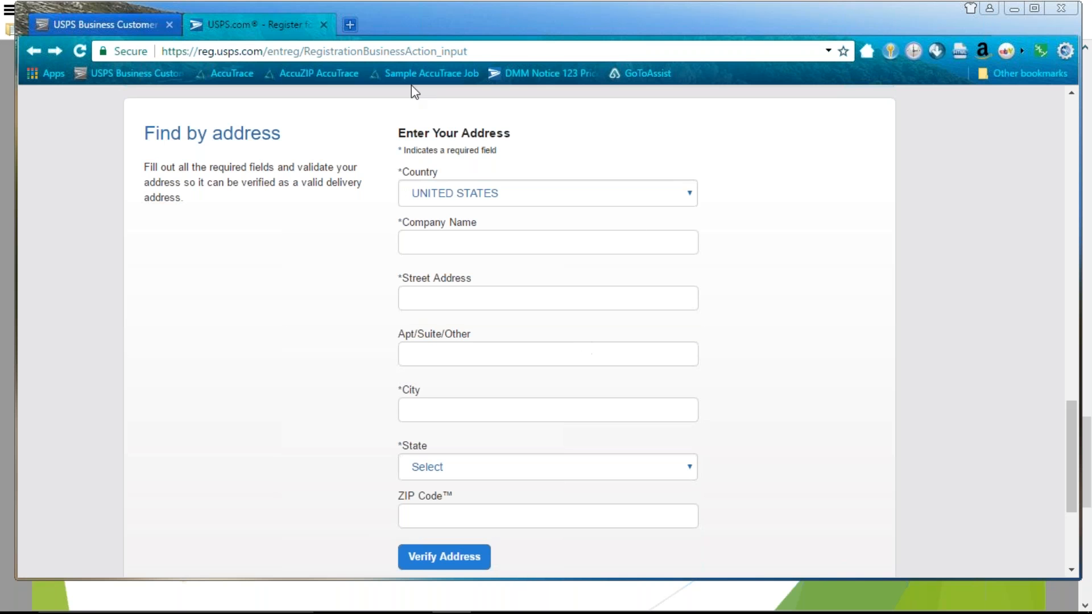
Close the USPS.com Register tab, sign in, and look over the Favorite Services welcome homepage
{"action": "left_click", "coordinate": [324, 25]}
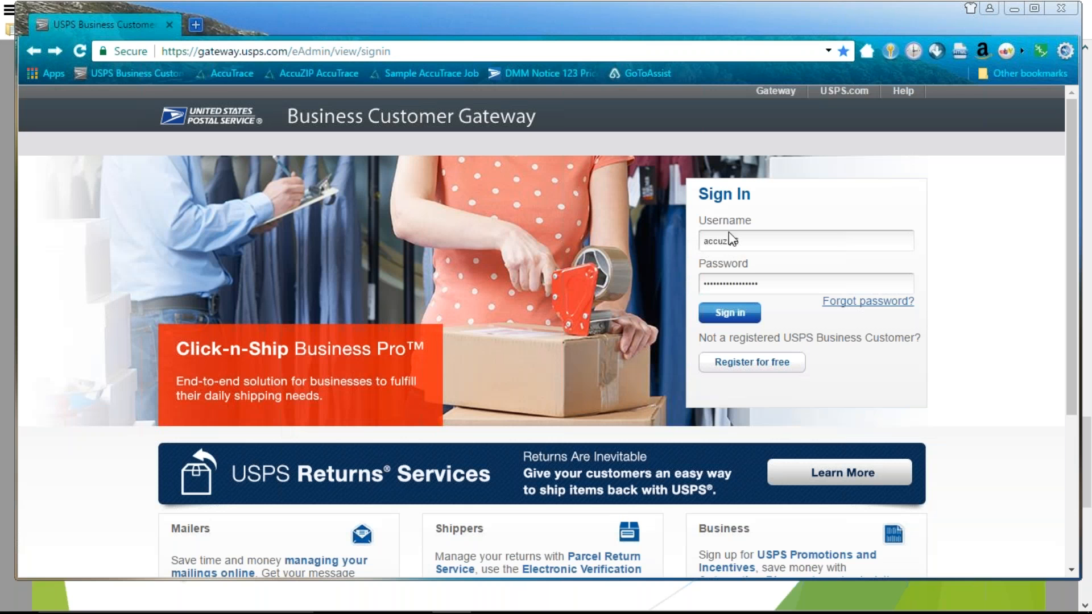
{"action": "left_click", "coordinate": [738, 314]}
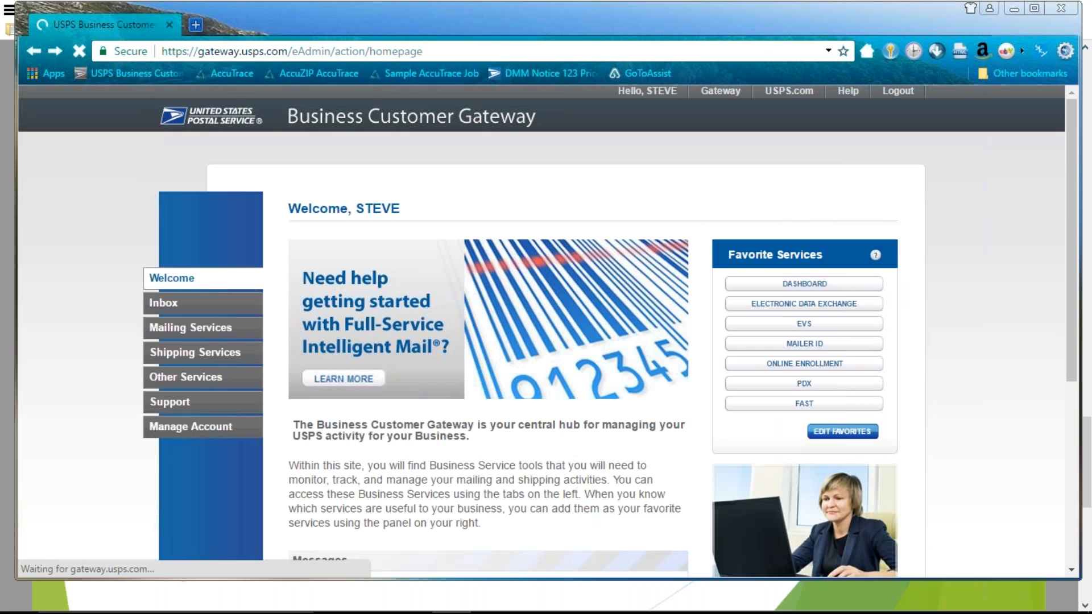
{"action": "scroll", "coordinate": [741, 313], "scroll_direction": "down", "scroll_amount": 2}
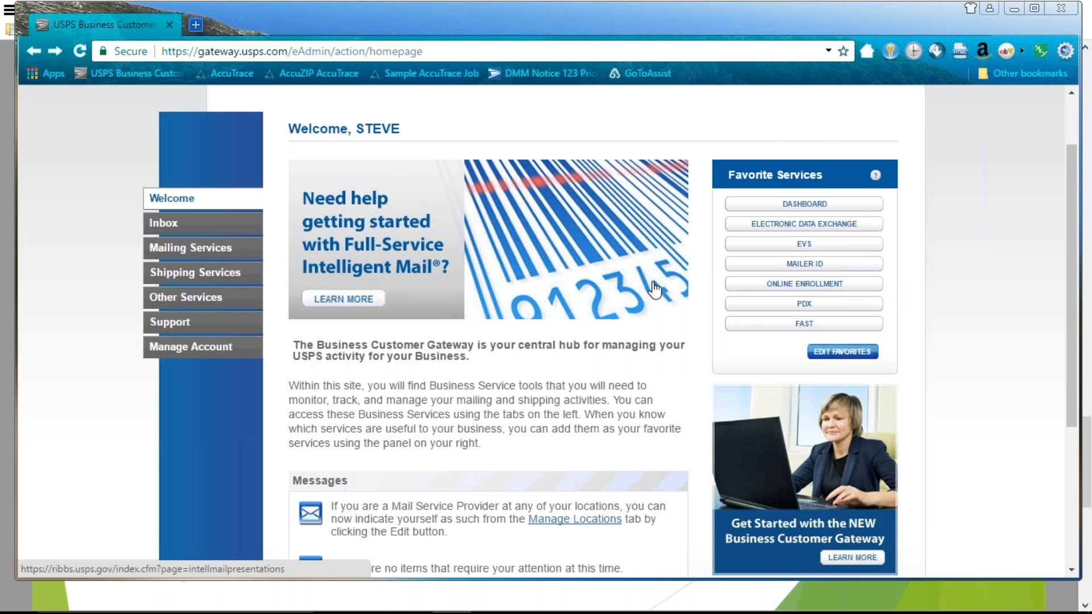
{"action": "scroll", "coordinate": [655, 290], "scroll_direction": "down", "scroll_amount": 2}
{"action": "scroll", "coordinate": [605, 302], "scroll_direction": "up", "scroll_amount": 2}
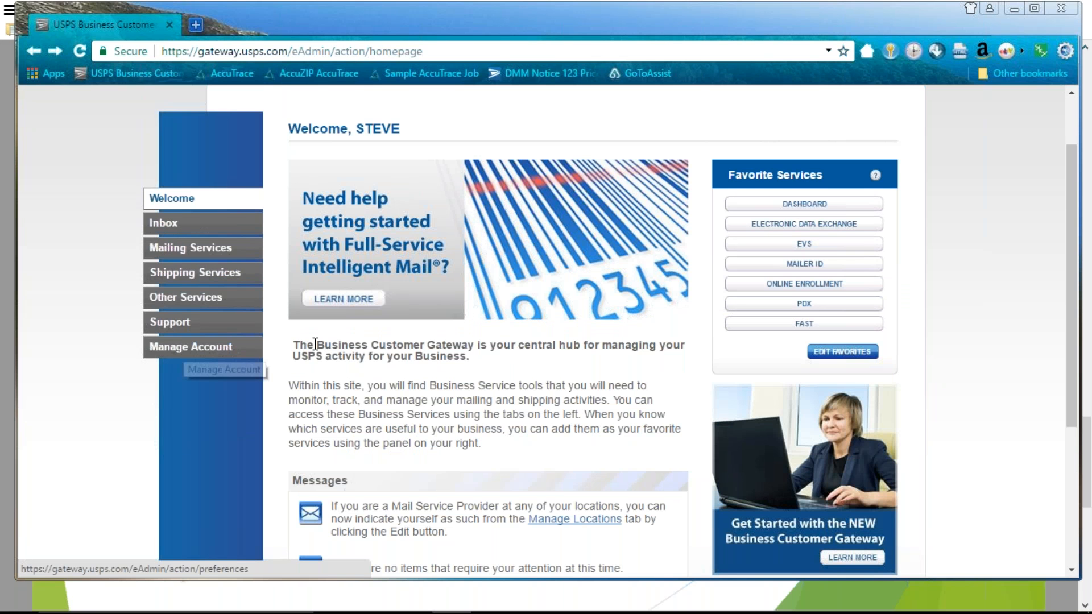
{"action": "scroll", "coordinate": [317, 345], "scroll_direction": "down", "scroll_amount": 2}
{"action": "scroll", "coordinate": [317, 343], "scroll_direction": "up", "scroll_amount": 2}
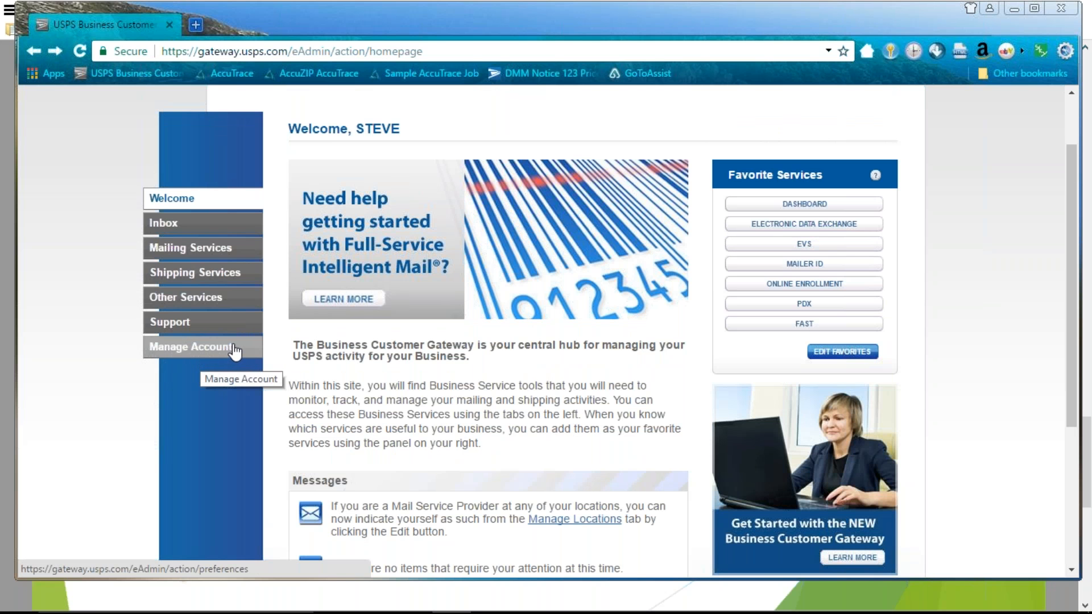
Review the Manage Account profile's home business location, CRID and MID, then load View your Mailer IDs
{"action": "left_click", "coordinate": [224, 348]}
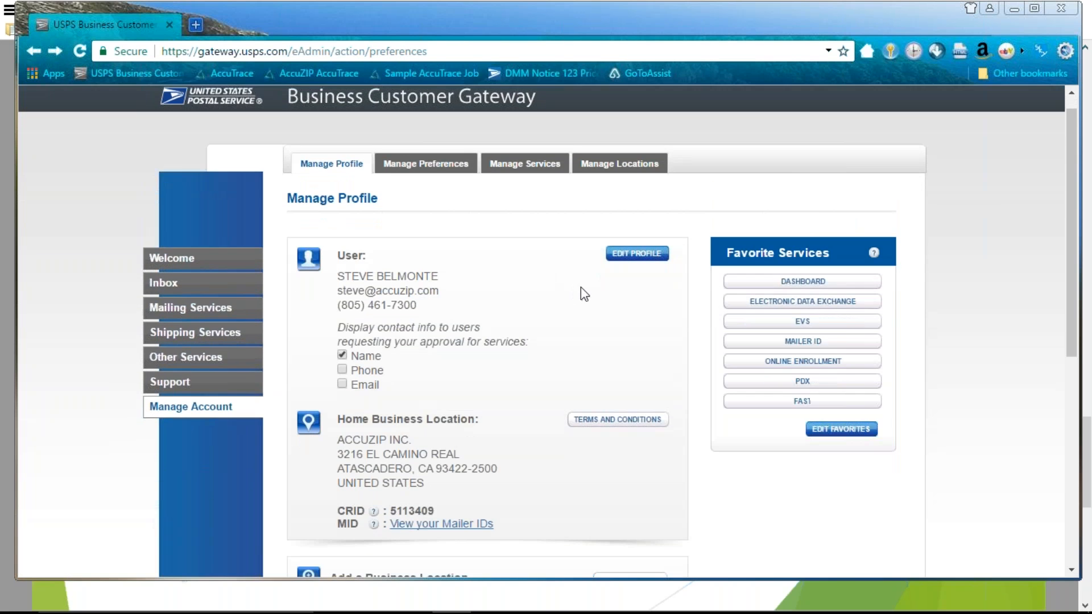
{"action": "scroll", "coordinate": [582, 288], "scroll_direction": "down", "scroll_amount": 2}
{"action": "scroll", "coordinate": [568, 293], "scroll_direction": "up", "scroll_amount": 1}
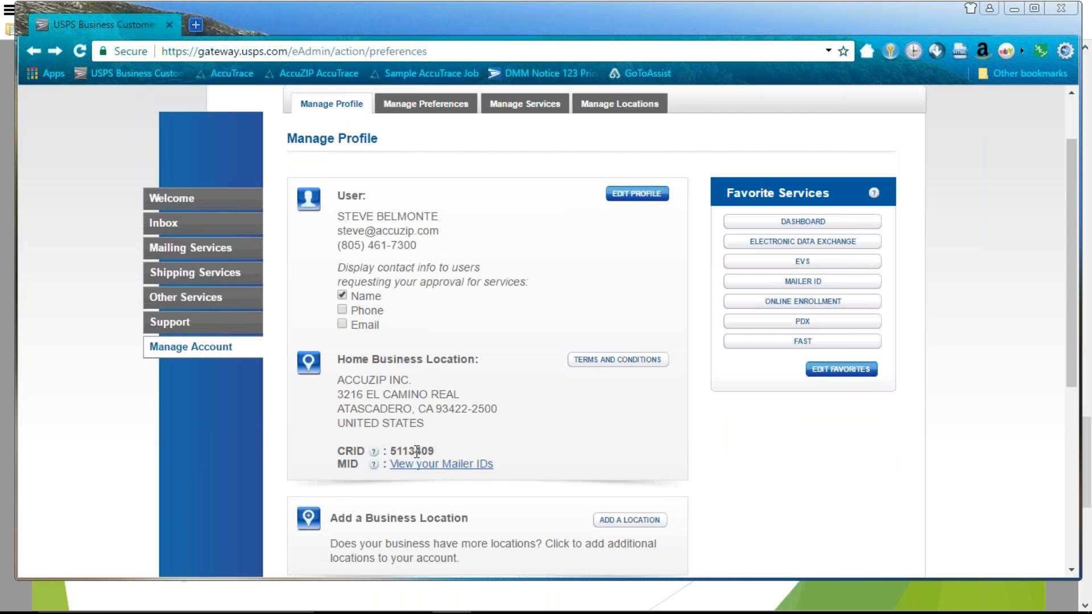
{"action": "scroll", "coordinate": [493, 452], "scroll_direction": "down", "scroll_amount": 1}
{"action": "left_click", "coordinate": [439, 385]}
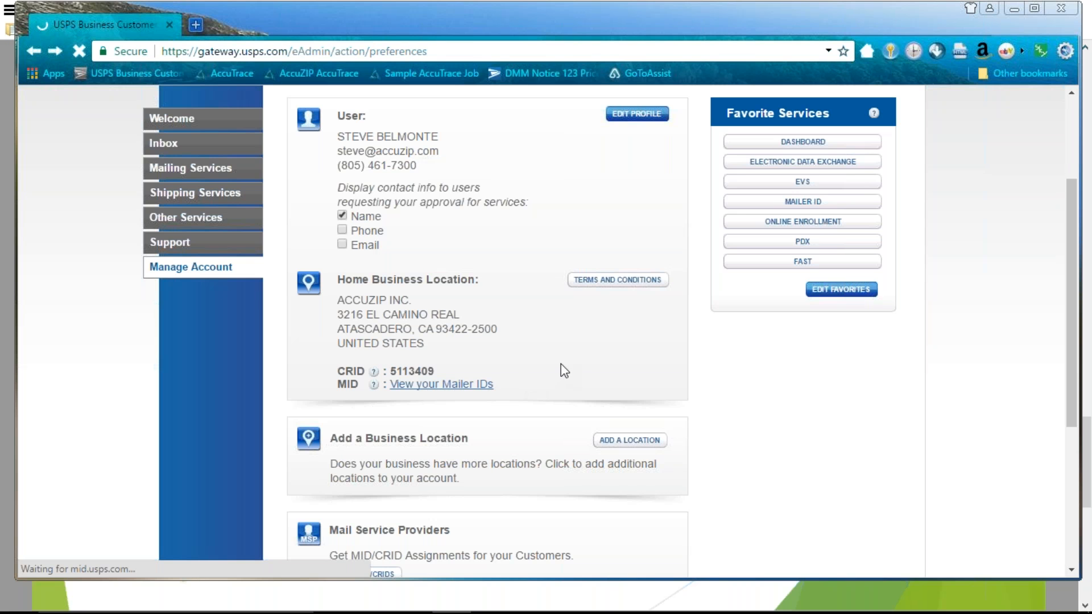
{"action": "scroll", "coordinate": [561, 367], "scroll_direction": "down", "scroll_amount": 2}
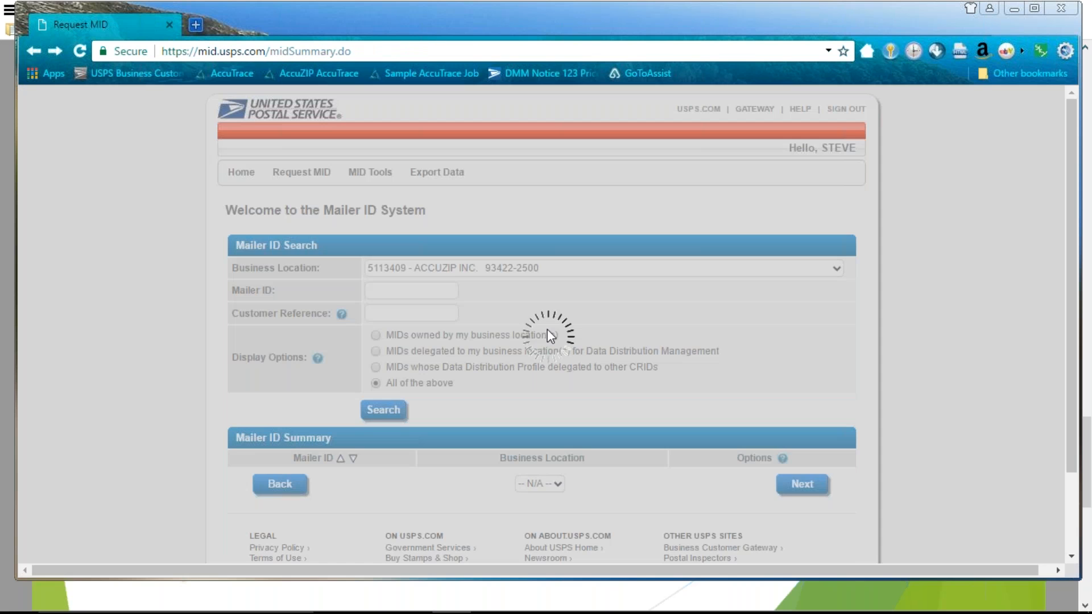
{"action": "scroll", "coordinate": [653, 325], "scroll_direction": "down", "scroll_amount": 4}
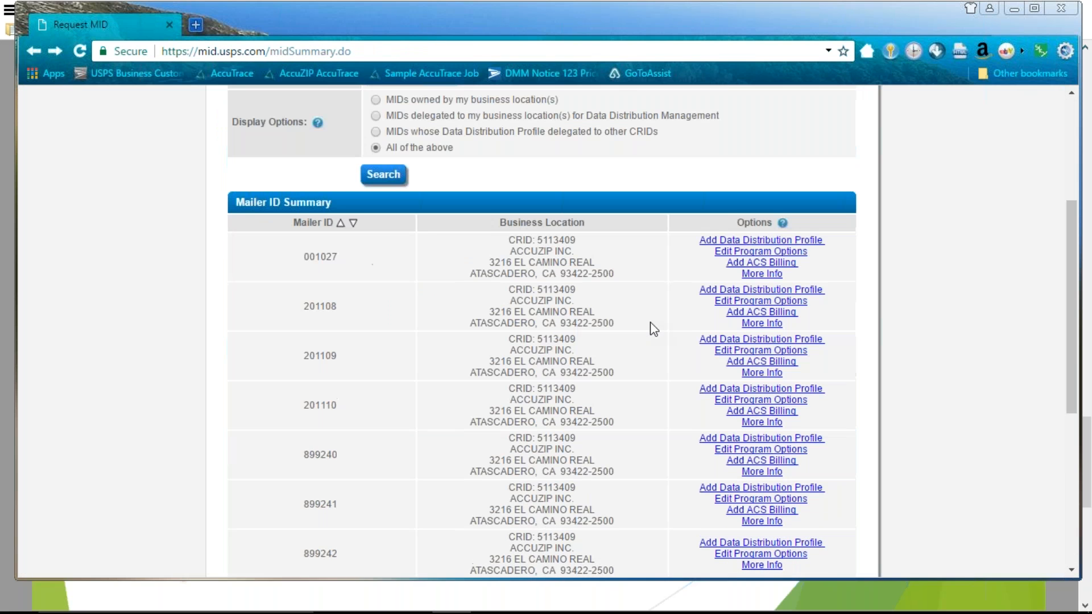
{"action": "scroll", "coordinate": [326, 343], "scroll_direction": "down", "scroll_amount": 1}
{"action": "scroll", "coordinate": [364, 455], "scroll_direction": "up", "scroll_amount": 2}
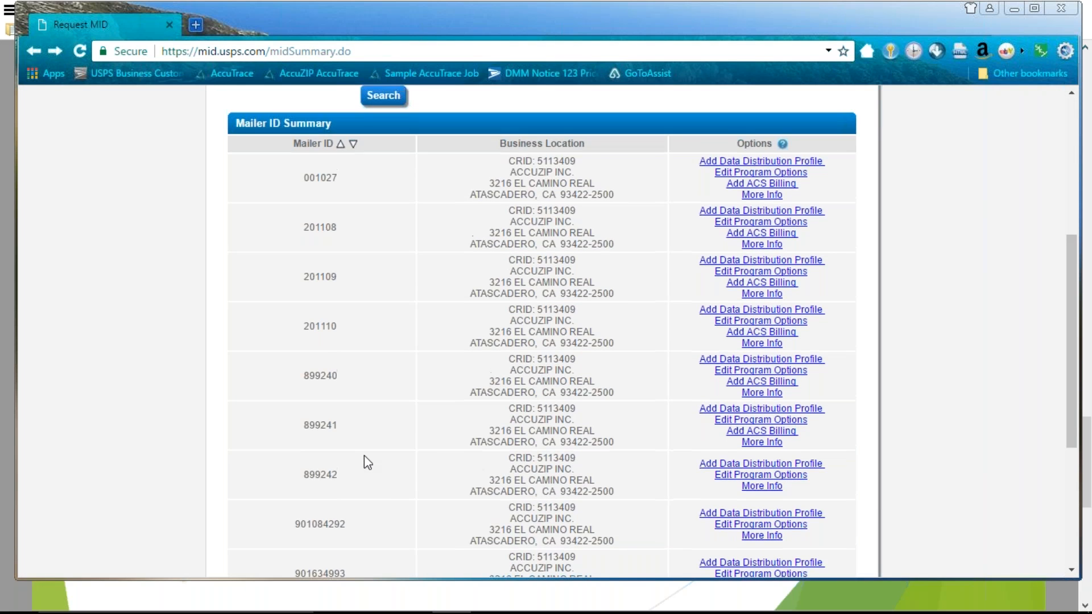
{"action": "scroll", "coordinate": [364, 461], "scroll_direction": "up", "scroll_amount": 1}
{"action": "scroll", "coordinate": [358, 407], "scroll_direction": "up", "scroll_amount": 3}
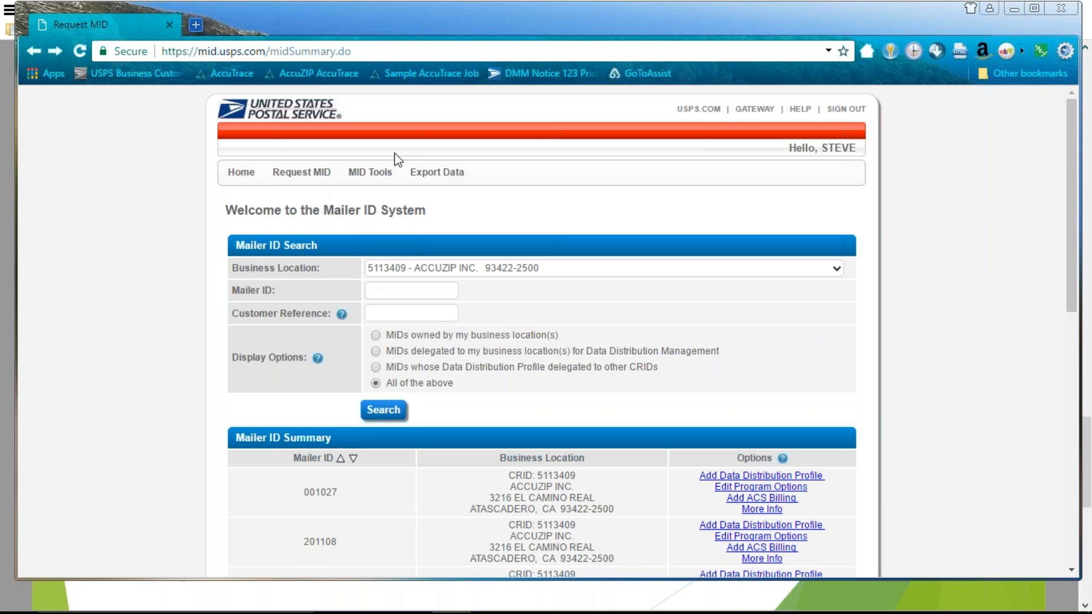
Go back from the Mailer ID page to the Gateway homepage via the GATEWAY link
{"action": "left_click", "coordinate": [750, 113]}
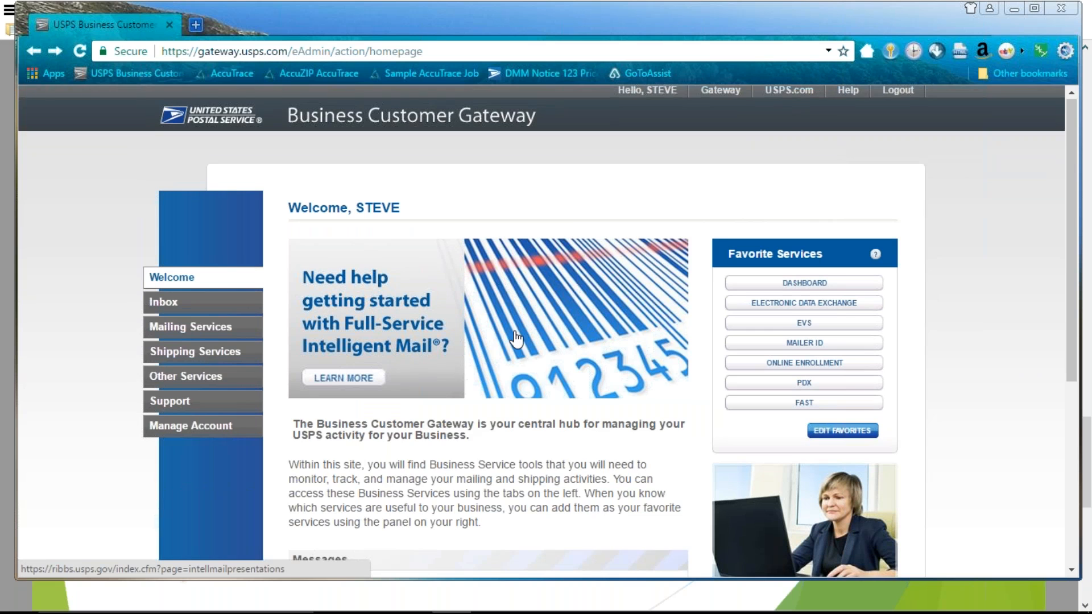
{"action": "scroll", "coordinate": [516, 339], "scroll_direction": "down", "scroll_amount": 1}
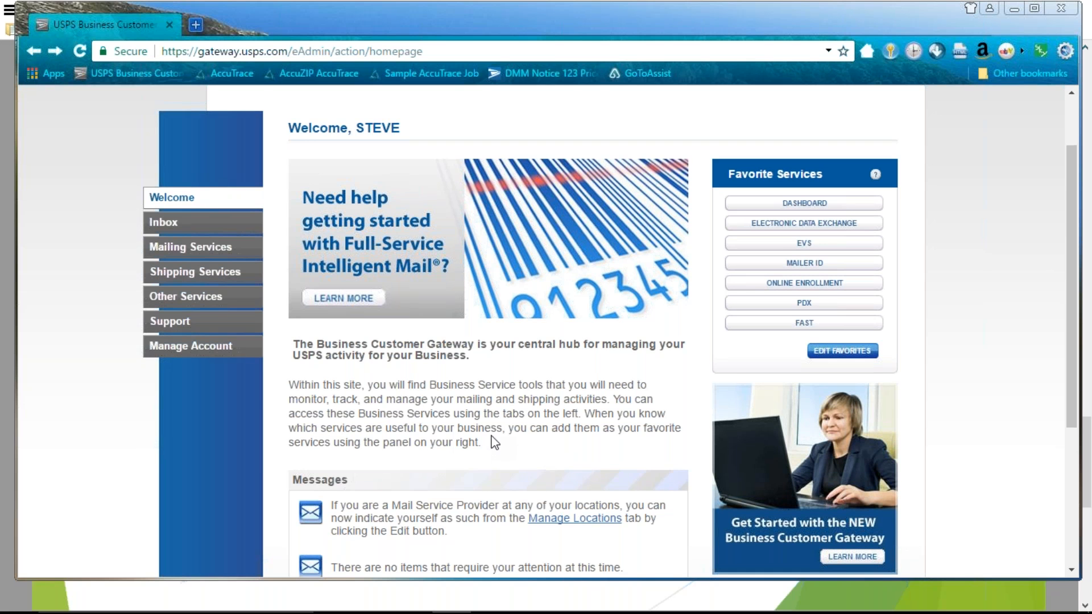
{"action": "scroll", "coordinate": [496, 449], "scroll_direction": "down", "scroll_amount": 3}
Open Manage Account and review the single business location flagged MSP: Yes and Mail Service Providers box
{"action": "left_click", "coordinate": [191, 267]}
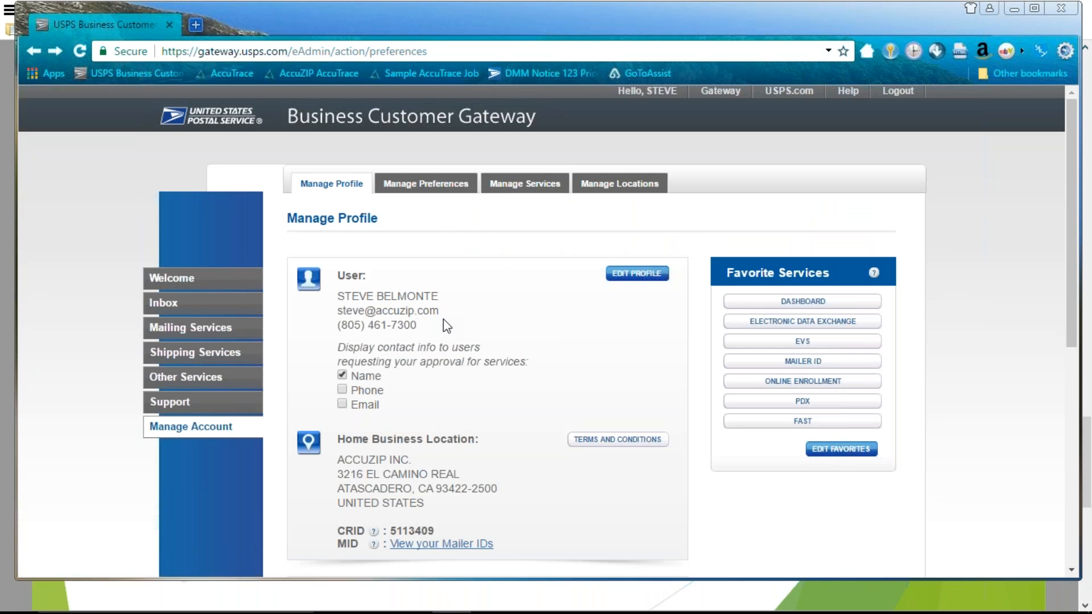
{"action": "scroll", "coordinate": [448, 326], "scroll_direction": "down", "scroll_amount": 5}
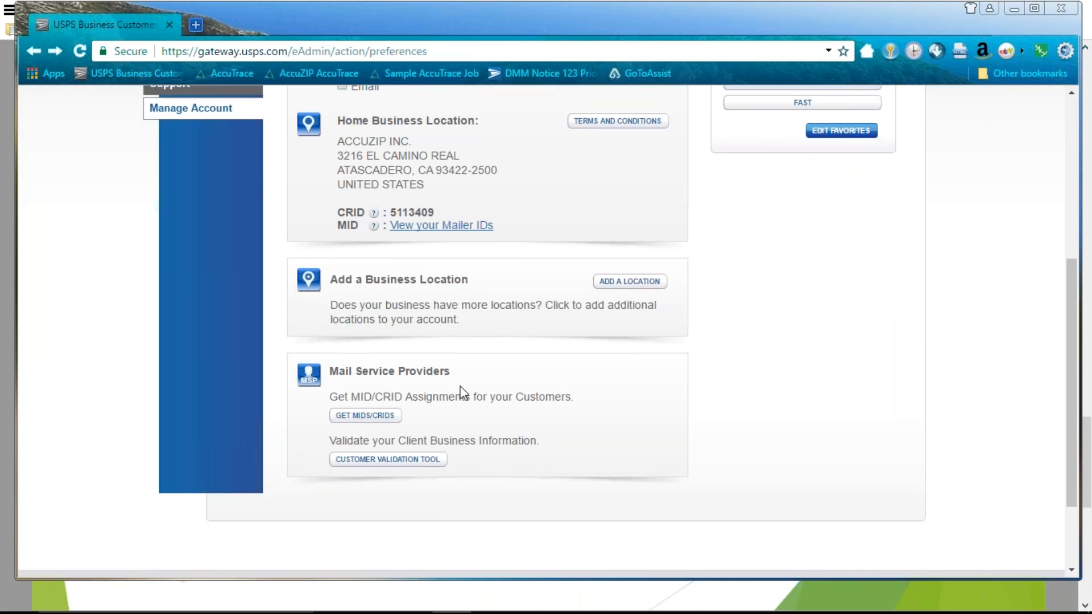
{"action": "scroll", "coordinate": [461, 391], "scroll_direction": "up", "scroll_amount": 1}
{"action": "scroll", "coordinate": [497, 374], "scroll_direction": "up", "scroll_amount": 2}
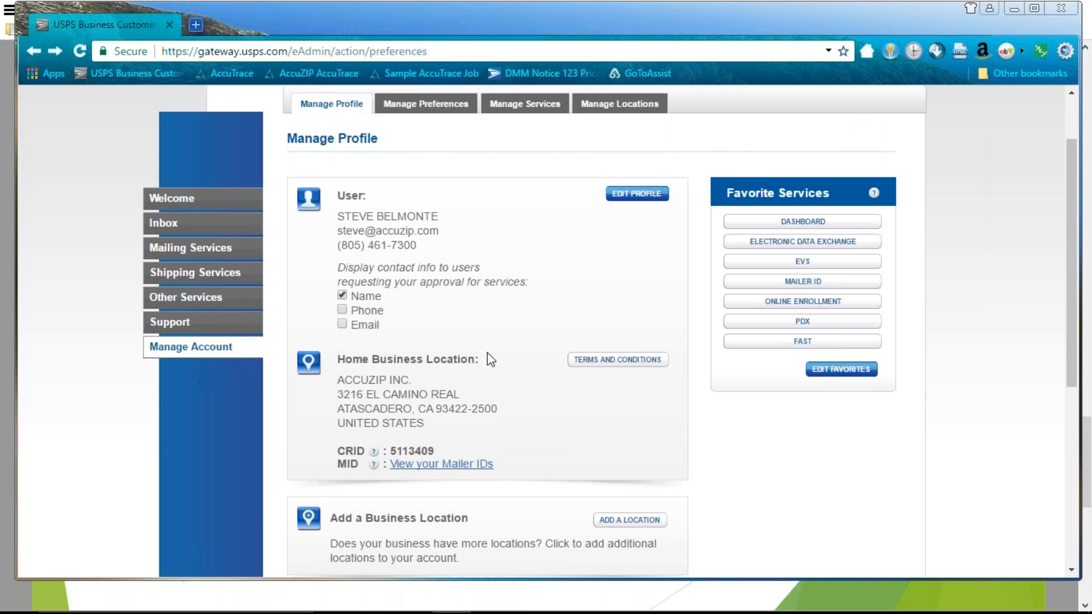
{"action": "scroll", "coordinate": [504, 359], "scroll_direction": "down", "scroll_amount": 2}
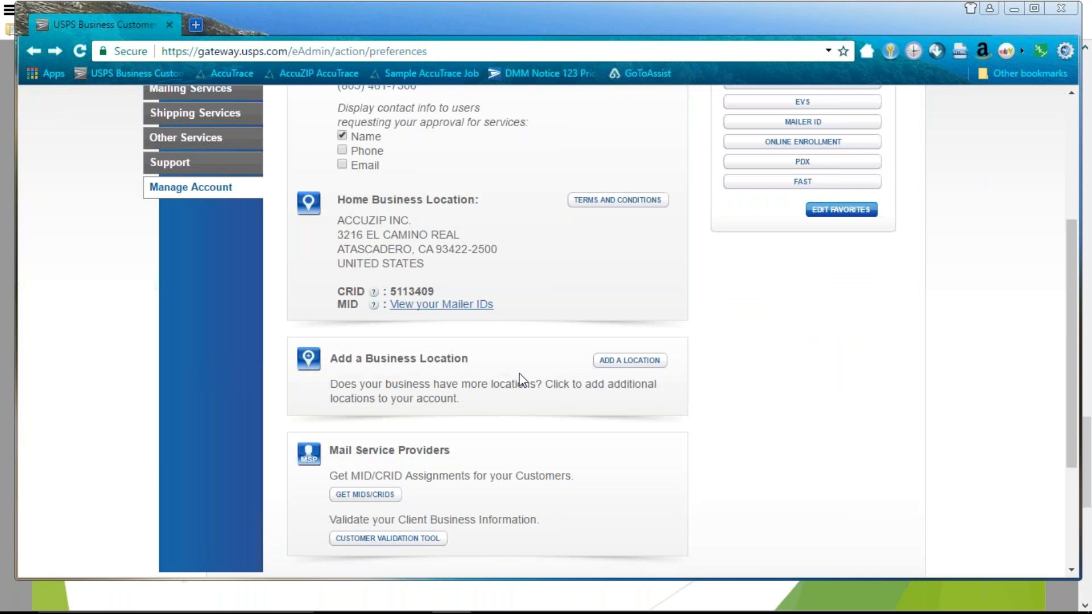
{"action": "scroll", "coordinate": [504, 358], "scroll_direction": "down", "scroll_amount": 1}
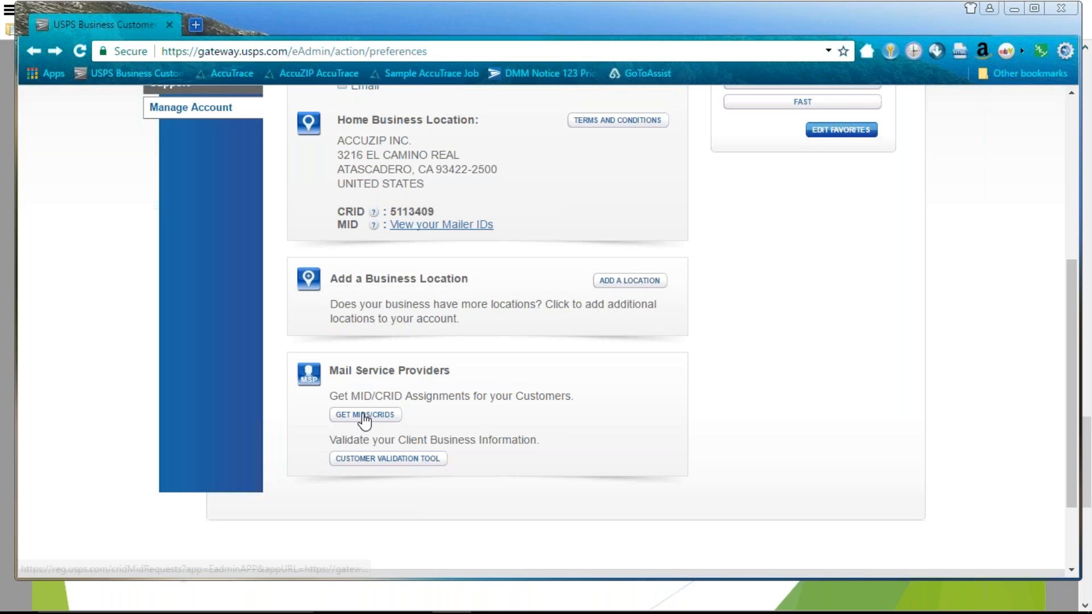
{"action": "scroll", "coordinate": [493, 412], "scroll_direction": "up", "scroll_amount": 2}
{"action": "scroll", "coordinate": [493, 412], "scroll_direction": "up", "scroll_amount": 3}
{"action": "left_click", "coordinate": [620, 188]}
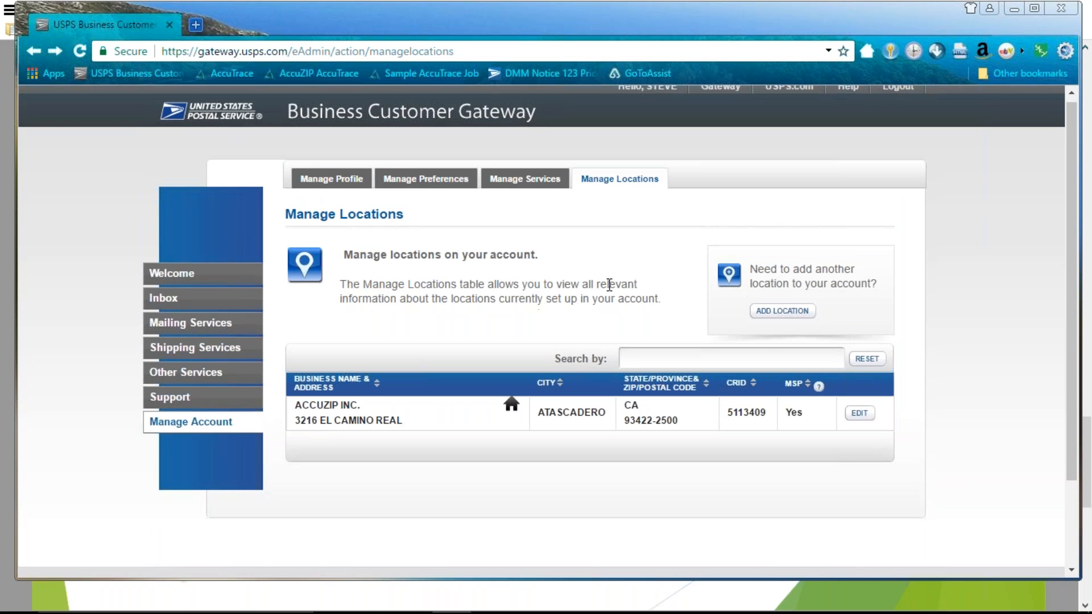
{"action": "scroll", "coordinate": [796, 327], "scroll_direction": "down", "scroll_amount": 2}
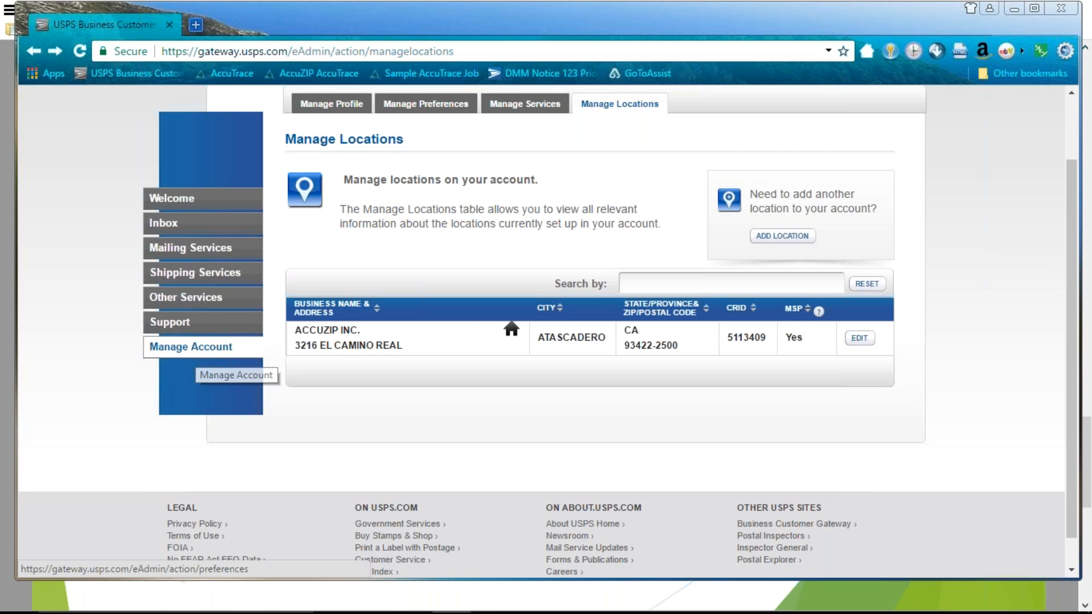
{"action": "left_click", "coordinate": [192, 348]}
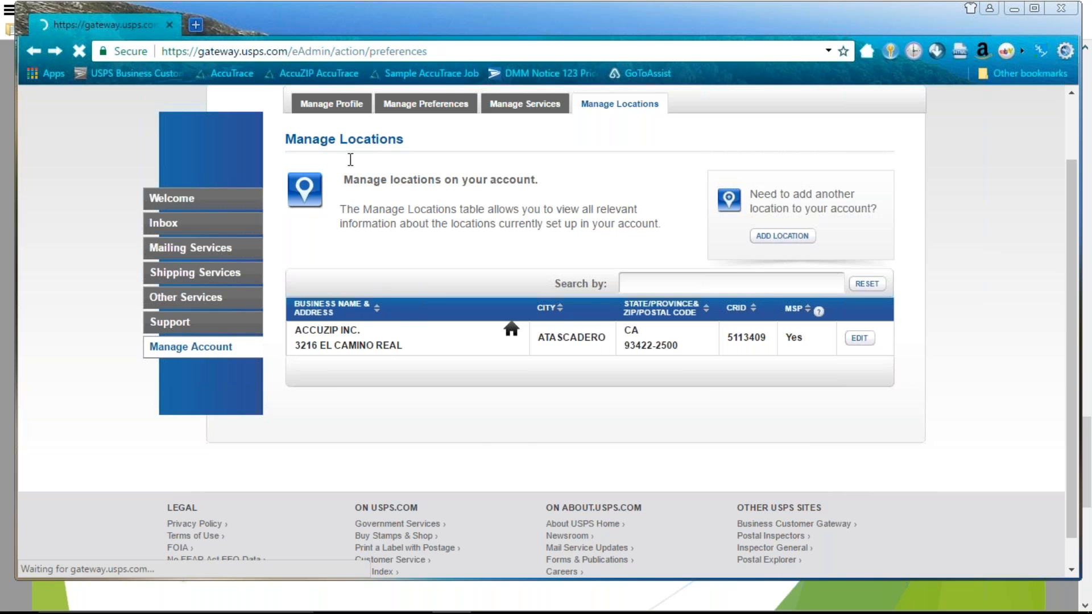
{"action": "scroll", "coordinate": [406, 273], "scroll_direction": "down", "scroll_amount": 5}
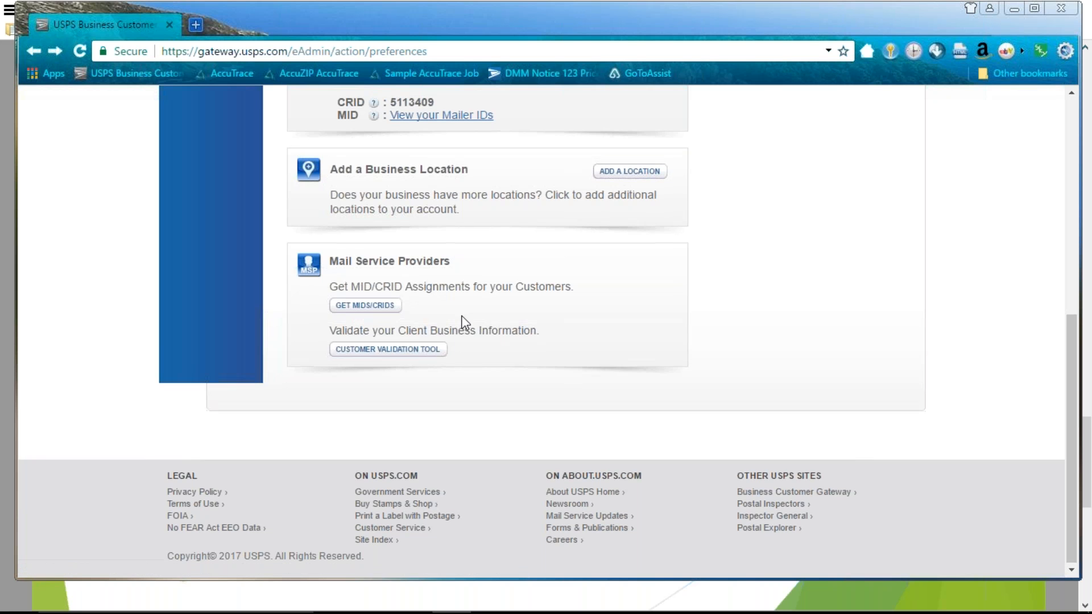
{"action": "scroll", "coordinate": [461, 317], "scroll_direction": "up", "scroll_amount": 2}
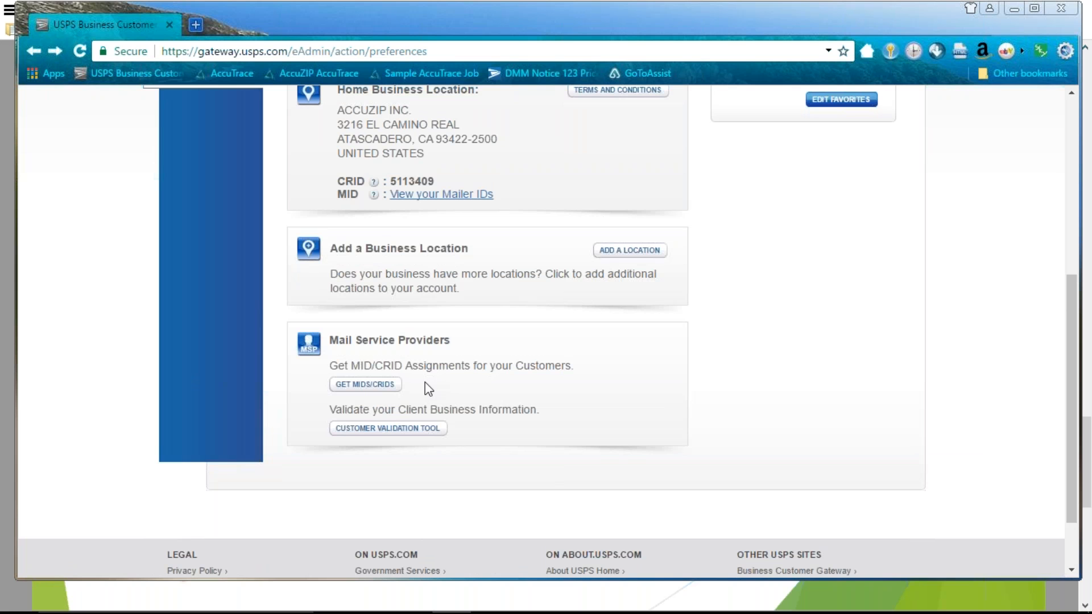
{"action": "scroll", "coordinate": [646, 341], "scroll_direction": "up", "scroll_amount": 3}
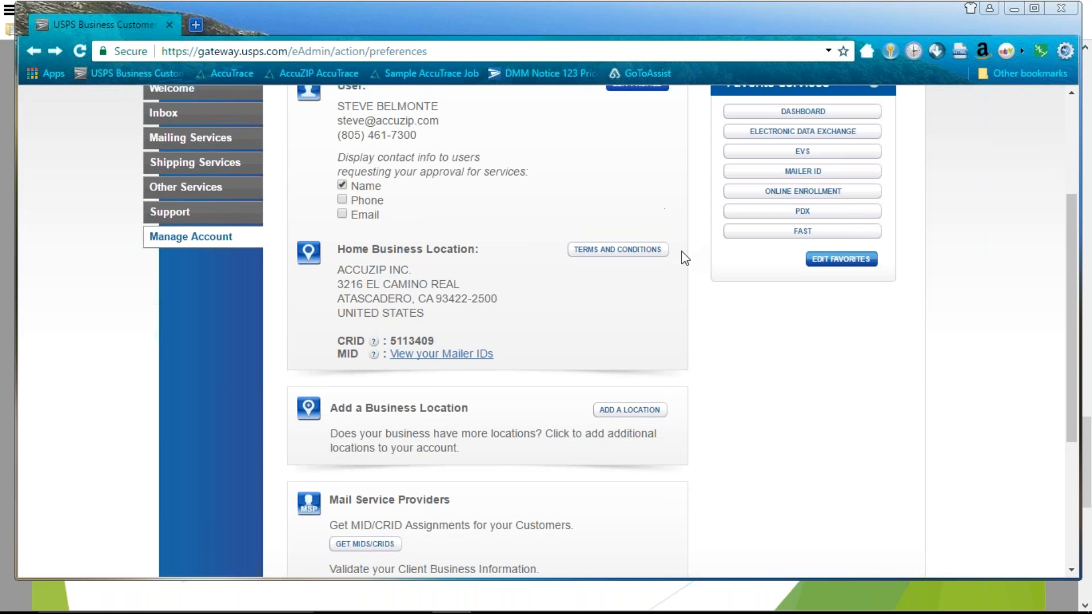
{"action": "scroll", "coordinate": [650, 323], "scroll_direction": "up", "scroll_amount": 3}
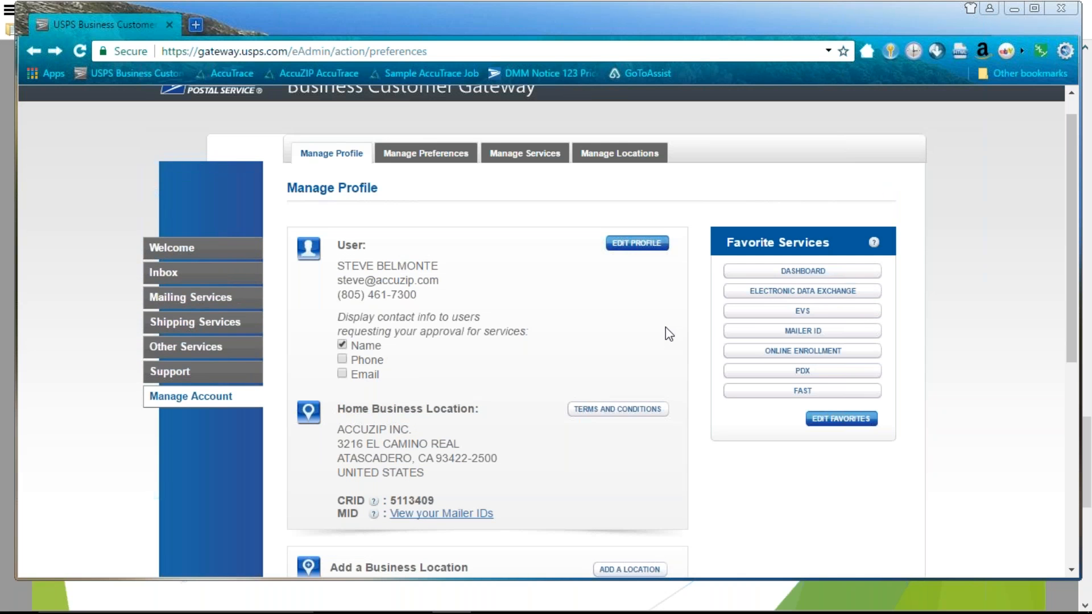
Switch to AccuZIP6 and select a record in the 3,110-record Demofile grid
{"action": "key", "text": "alt+Tab"}
{"action": "key", "text": "alt+Tab"}
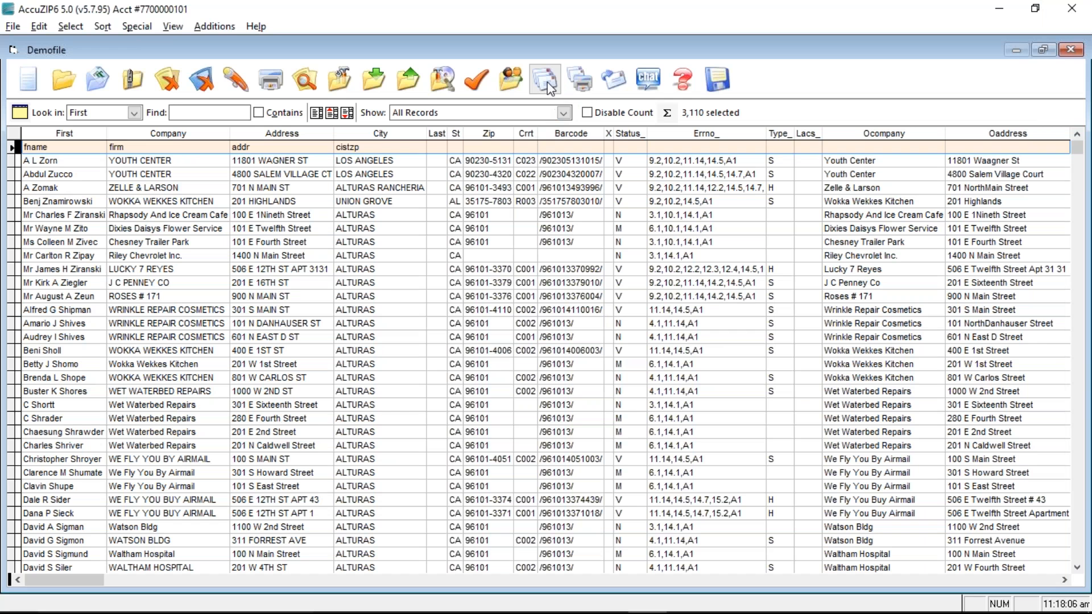
{"action": "left_click", "coordinate": [424, 320]}
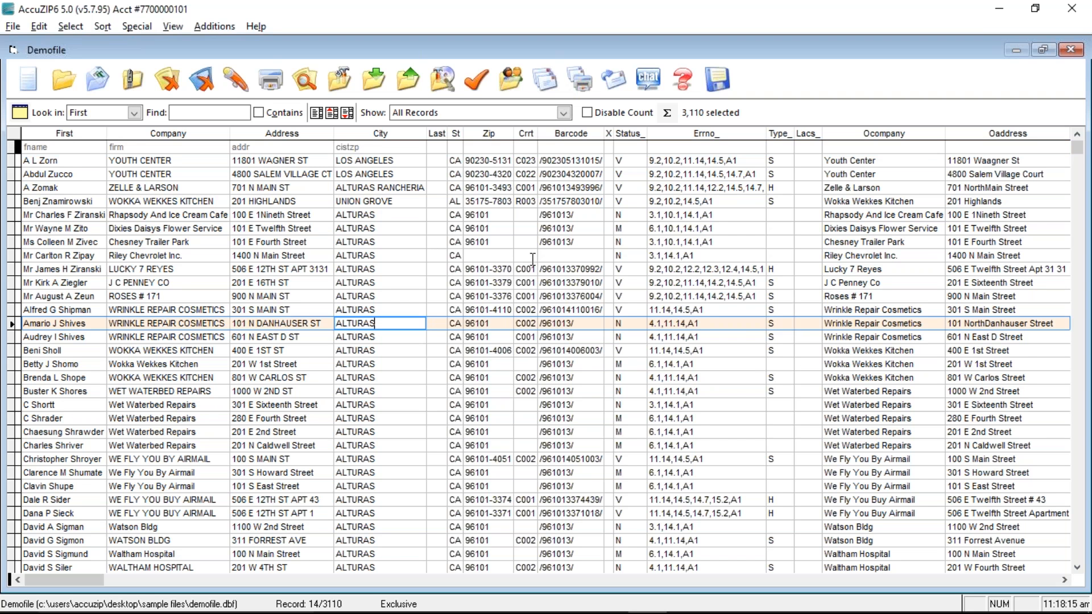
Load the Full Service Settings preset in Presort Setup for Demofile.dbf and highlight job ID 4WB0O8I3
{"action": "left_click", "coordinate": [545, 83]}
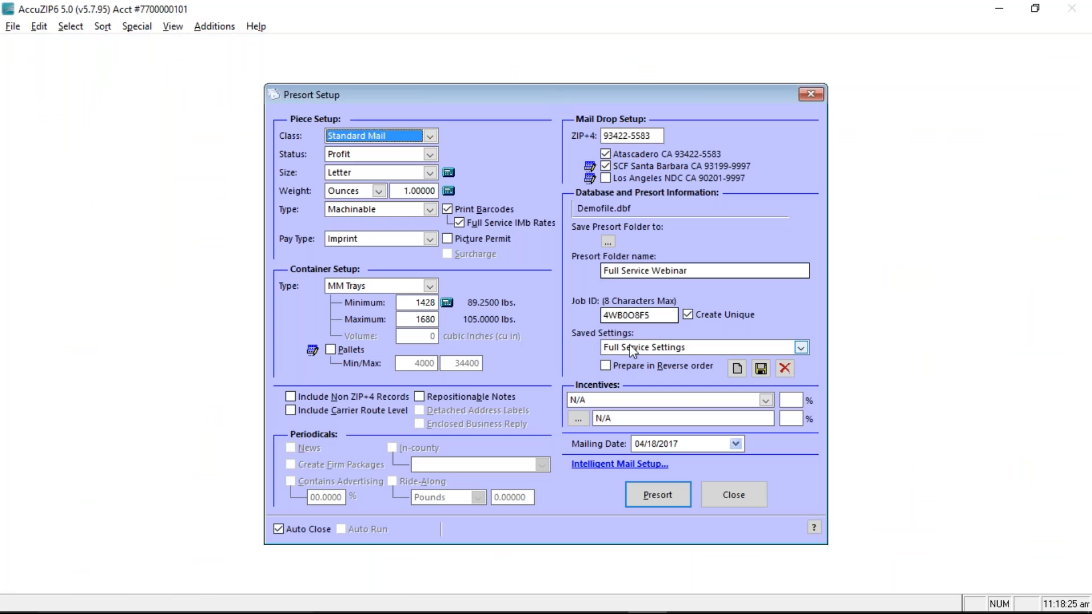
{"action": "left_click", "coordinate": [636, 346]}
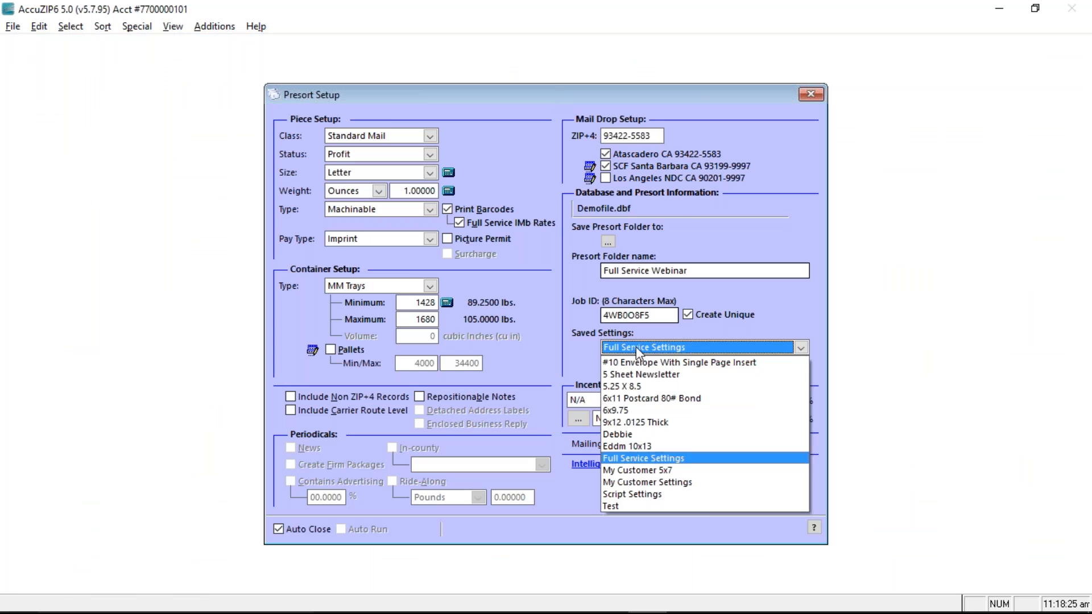
{"action": "left_click", "coordinate": [628, 457]}
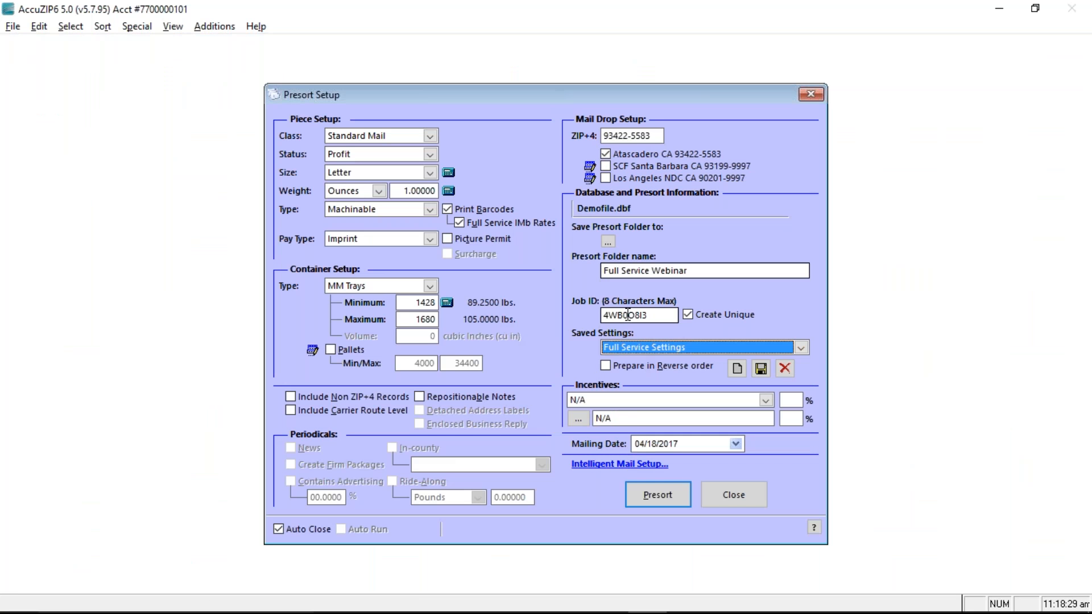
{"action": "left_click", "coordinate": [656, 314]}
{"action": "left_click_drag", "start_coordinate": [657, 314], "coordinate": [603, 315]}
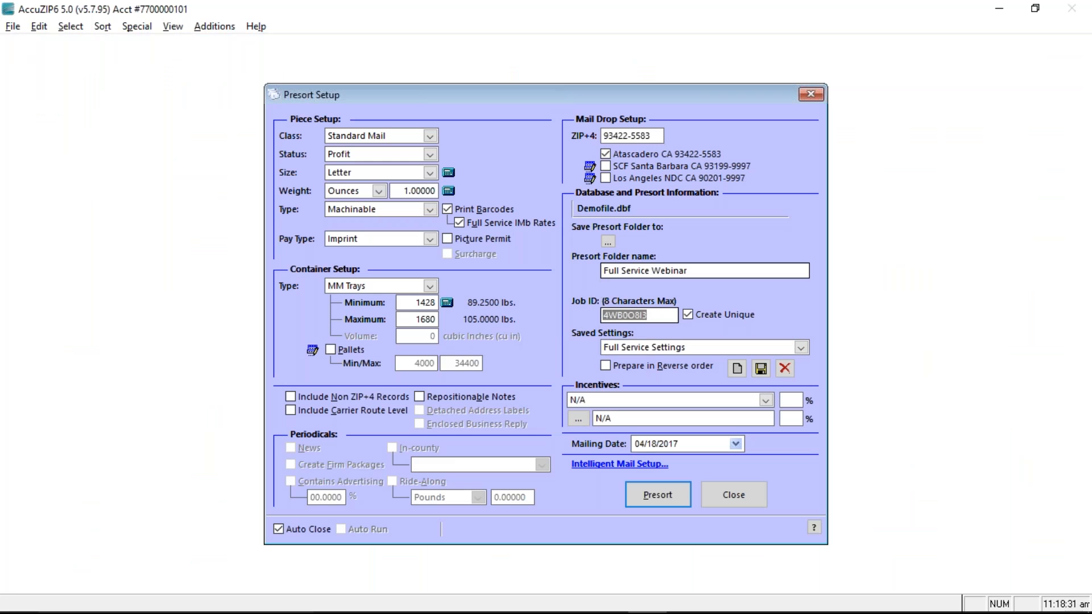
{"action": "left_click", "coordinate": [664, 317]}
{"action": "left_click_drag", "start_coordinate": [660, 317], "coordinate": [601, 316]}
{"action": "left_click", "coordinate": [652, 317]}
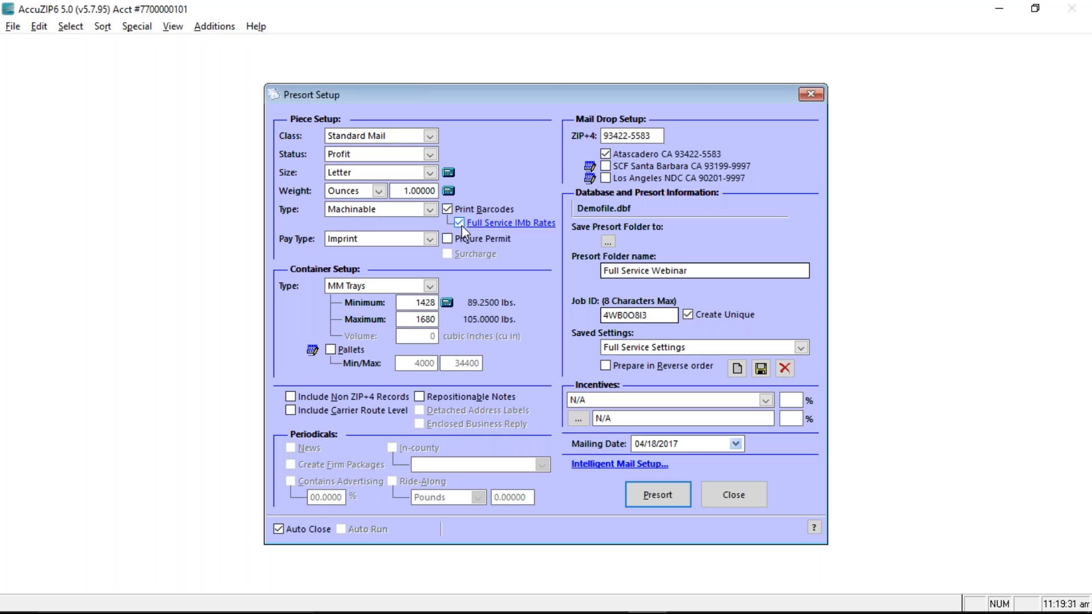
{"action": "left_click_drag", "start_coordinate": [653, 135], "coordinate": [606, 134]}
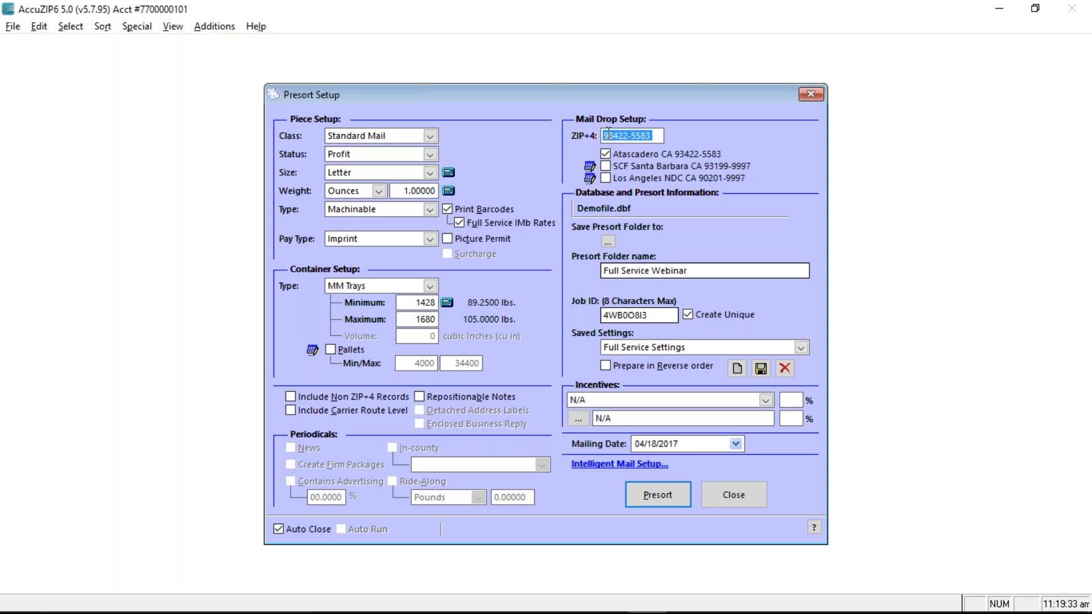
{"action": "left_click", "coordinate": [654, 135]}
{"action": "left_click_drag", "start_coordinate": [655, 136], "coordinate": [599, 133]}
{"action": "left_click", "coordinate": [704, 135]}
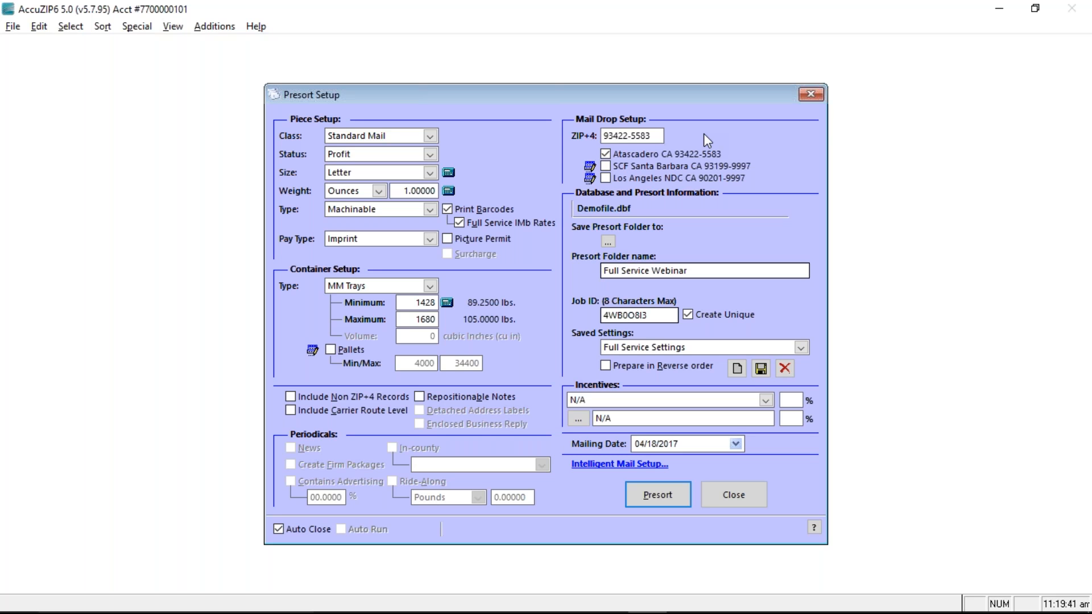
{"action": "left_click_drag", "start_coordinate": [657, 135], "coordinate": [592, 134]}
{"action": "left_click", "coordinate": [653, 135]}
{"action": "left_click_drag", "start_coordinate": [660, 136], "coordinate": [584, 131]}
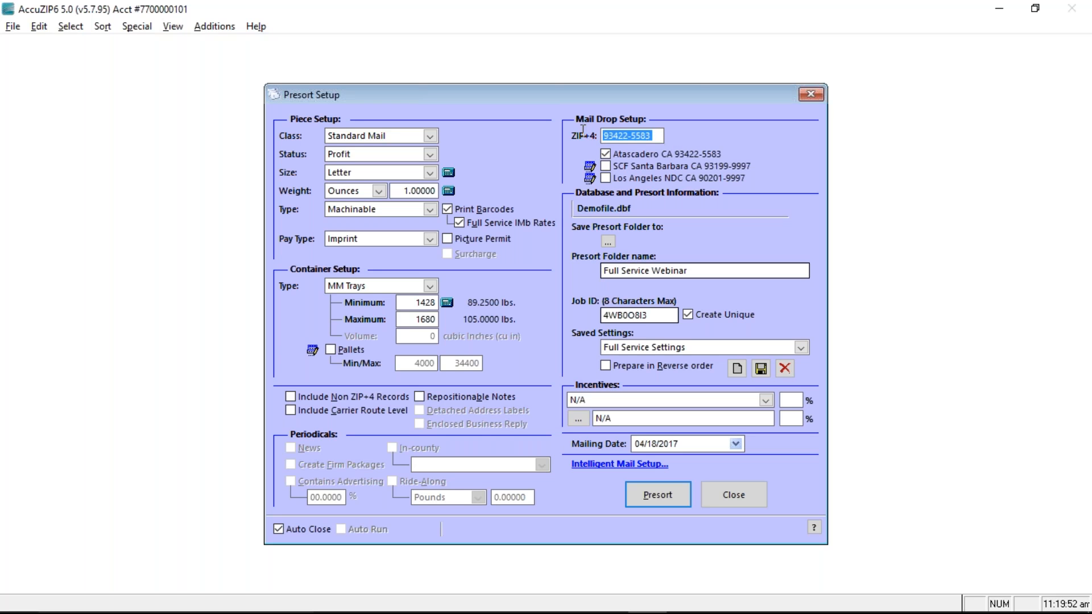
{"action": "left_click", "coordinate": [693, 142]}
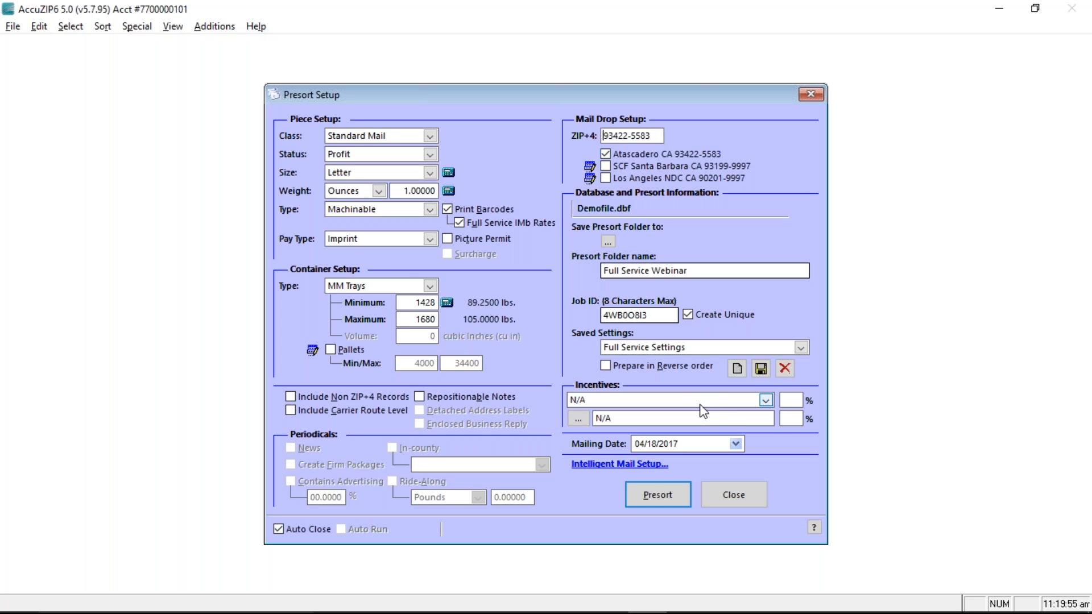
{"action": "left_click", "coordinate": [610, 465]}
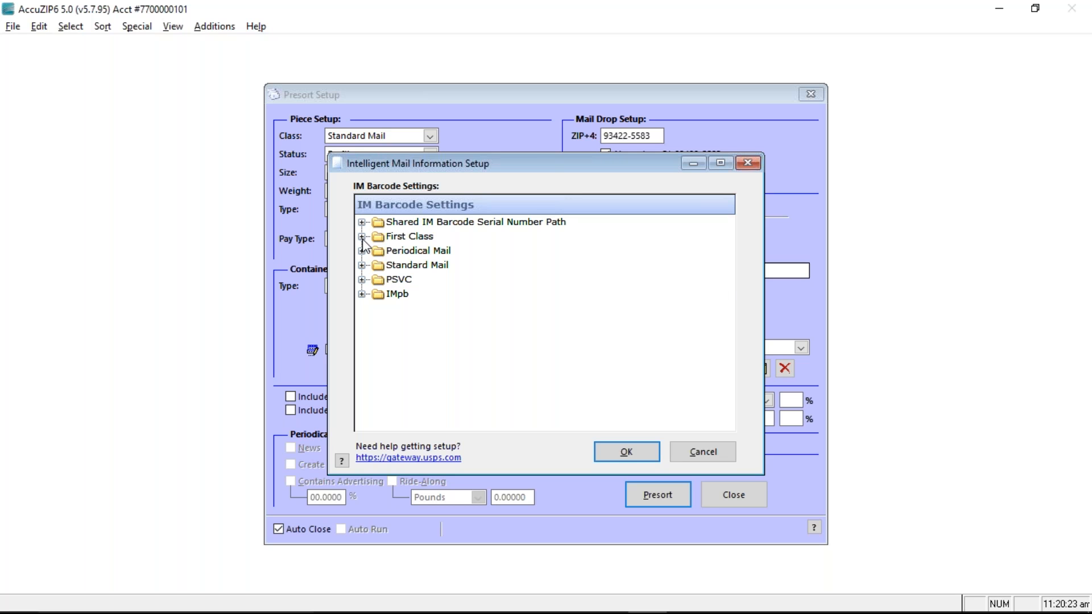
Expand Standard Mail to inspect its Mailer ID value, then switch to the USPS Gateway browser window
{"action": "left_click", "coordinate": [362, 265]}
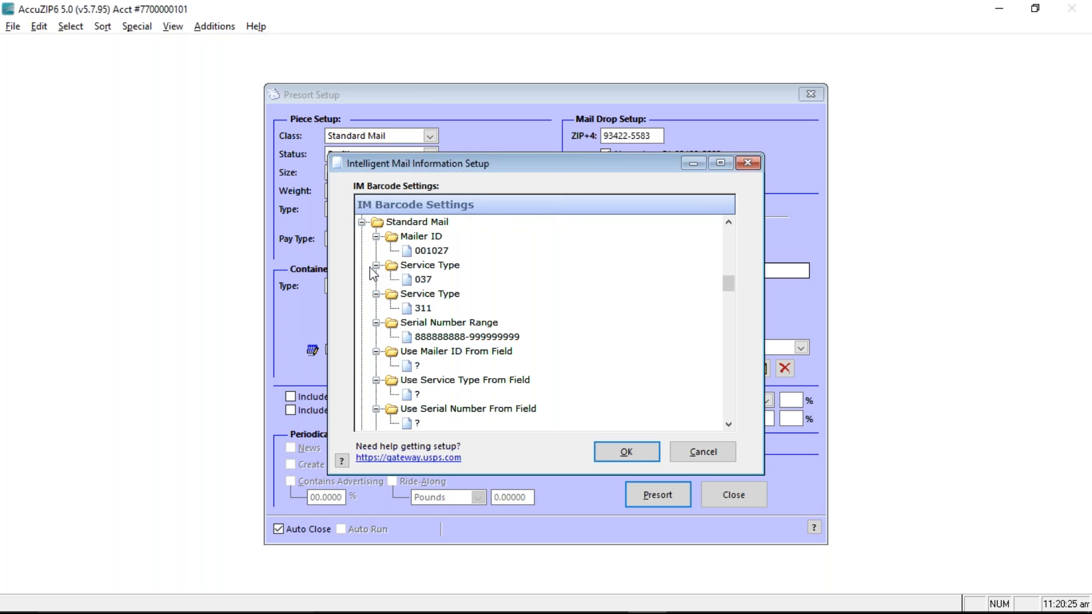
{"action": "left_click", "coordinate": [424, 251]}
{"action": "left_click", "coordinate": [423, 252]}
{"action": "left_click", "coordinate": [427, 266]}
{"action": "left_click", "coordinate": [428, 251]}
{"action": "left_click", "coordinate": [428, 251]}
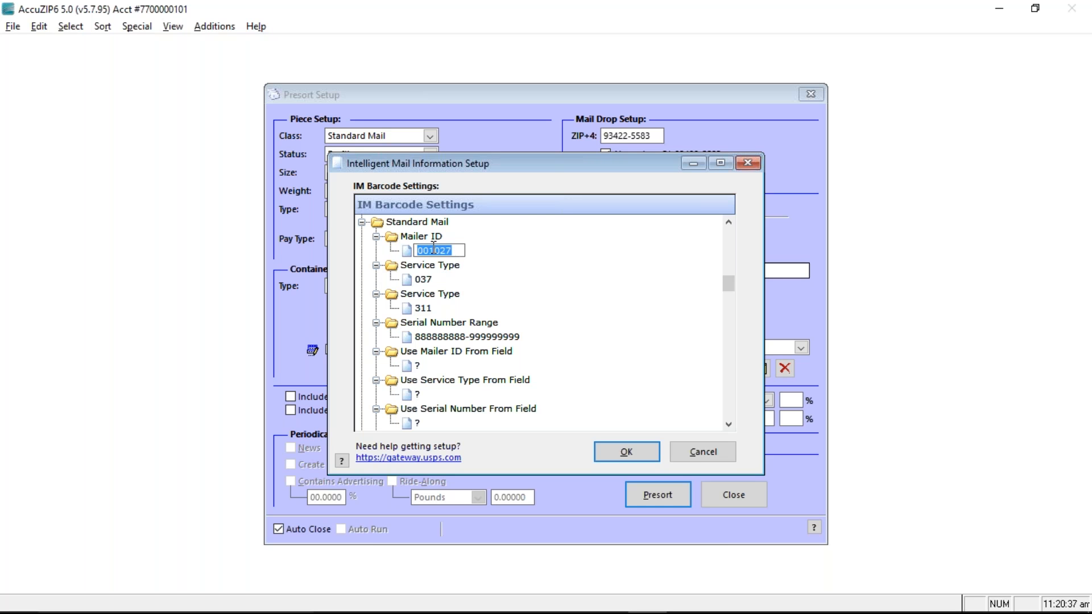
{"action": "key", "text": "alt+Tab"}
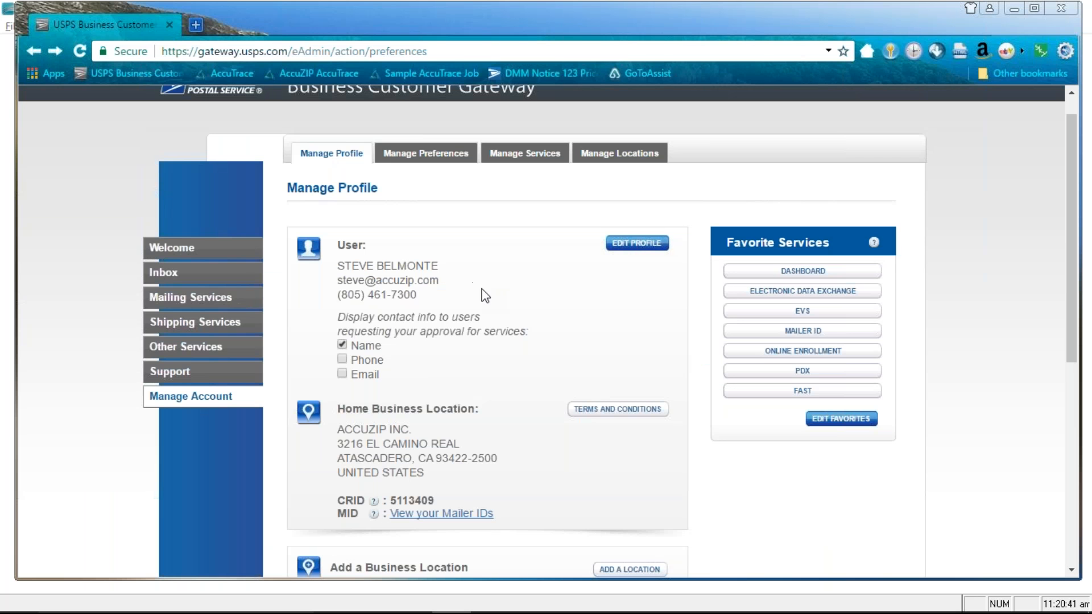
Select the first Mailer ID listed in the gateway, matching 001027, and return to AccuZIP6
{"action": "scroll", "coordinate": [428, 360], "scroll_direction": "down", "scroll_amount": 3}
{"action": "left_click", "coordinate": [428, 359]}
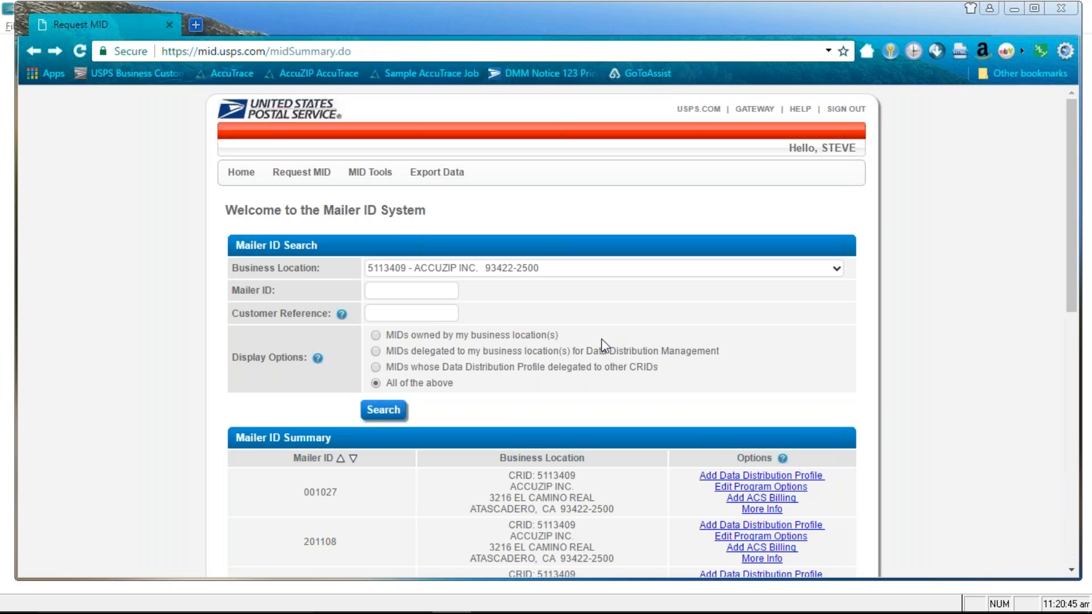
{"action": "scroll", "coordinate": [615, 344], "scroll_direction": "down", "scroll_amount": 3}
{"action": "scroll", "coordinate": [618, 347], "scroll_direction": "down", "scroll_amount": 4}
{"action": "left_click_drag", "start_coordinate": [340, 173], "coordinate": [294, 174]}
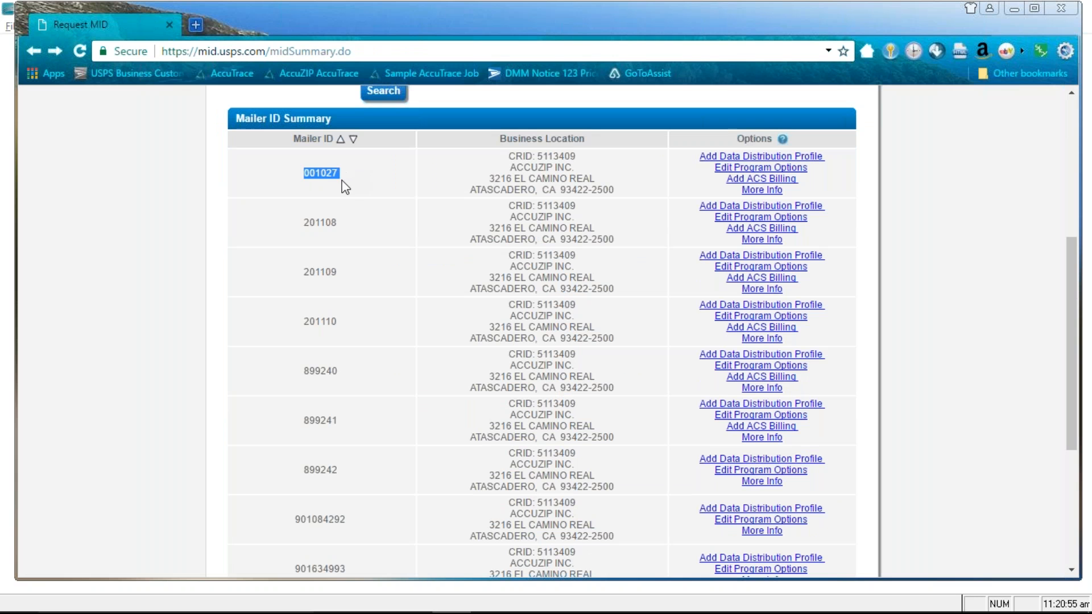
{"action": "key", "text": "alt+Tab"}
{"action": "key", "text": "alt+Tab"}
{"action": "key", "text": "alt+Tab"}
{"action": "key", "text": "alt+Tab"}
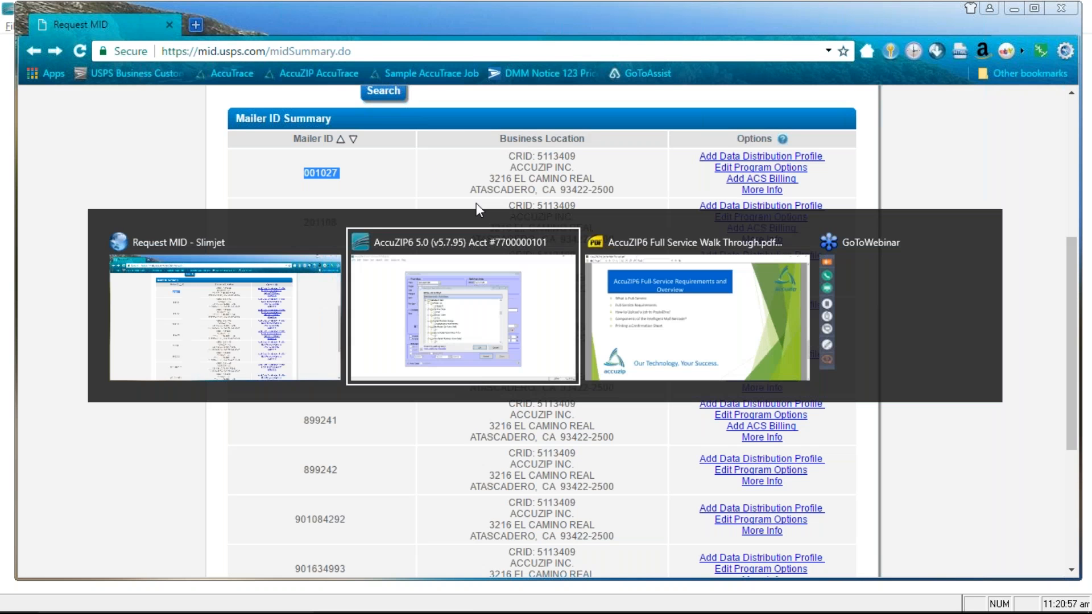
{"action": "key", "text": "alt+Tab"}
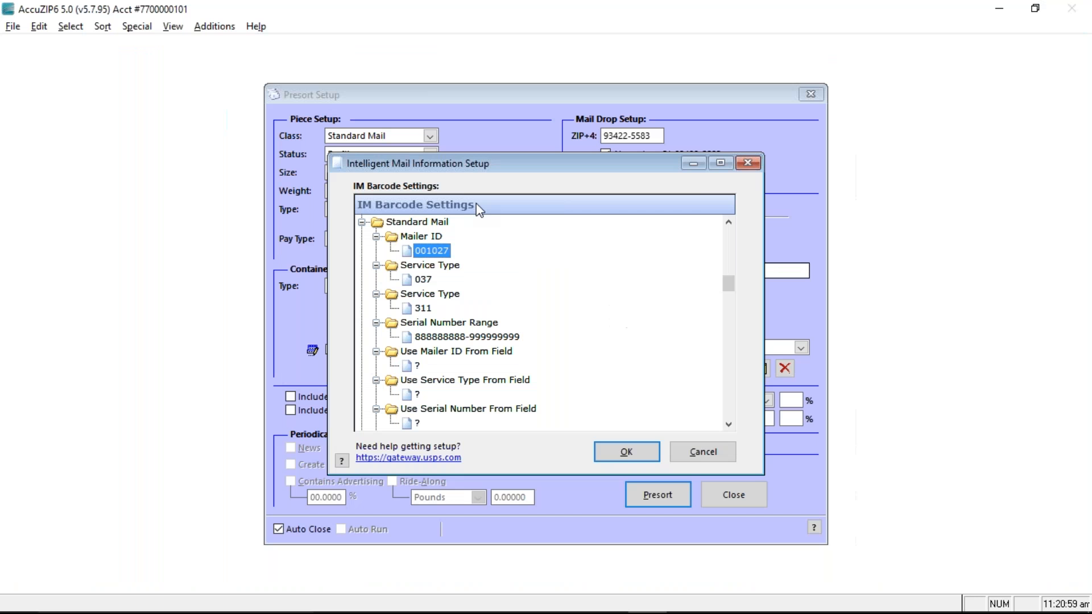
Choose 037 Manual Corrections (Full-no IMb Tracing) as the Standard Mail service type
{"action": "left_click", "coordinate": [424, 281]}
{"action": "double_click", "coordinate": [408, 281]}
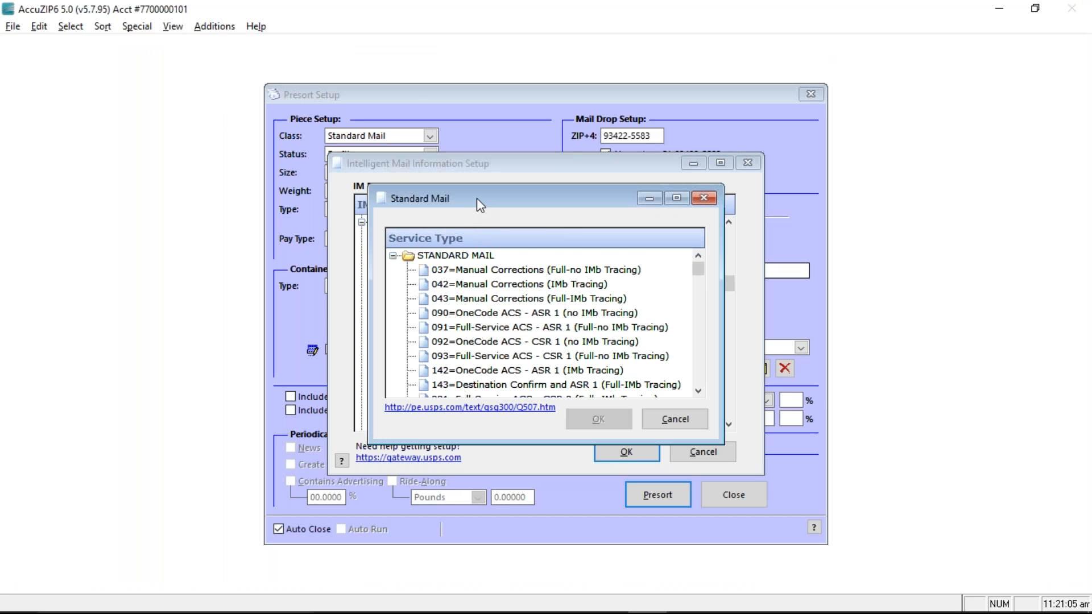
{"action": "scroll", "coordinate": [518, 272], "scroll_direction": "down", "scroll_amount": 1}
{"action": "scroll", "coordinate": [519, 273], "scroll_direction": "up", "scroll_amount": 1}
{"action": "scroll", "coordinate": [553, 340], "scroll_direction": "down", "scroll_amount": 2}
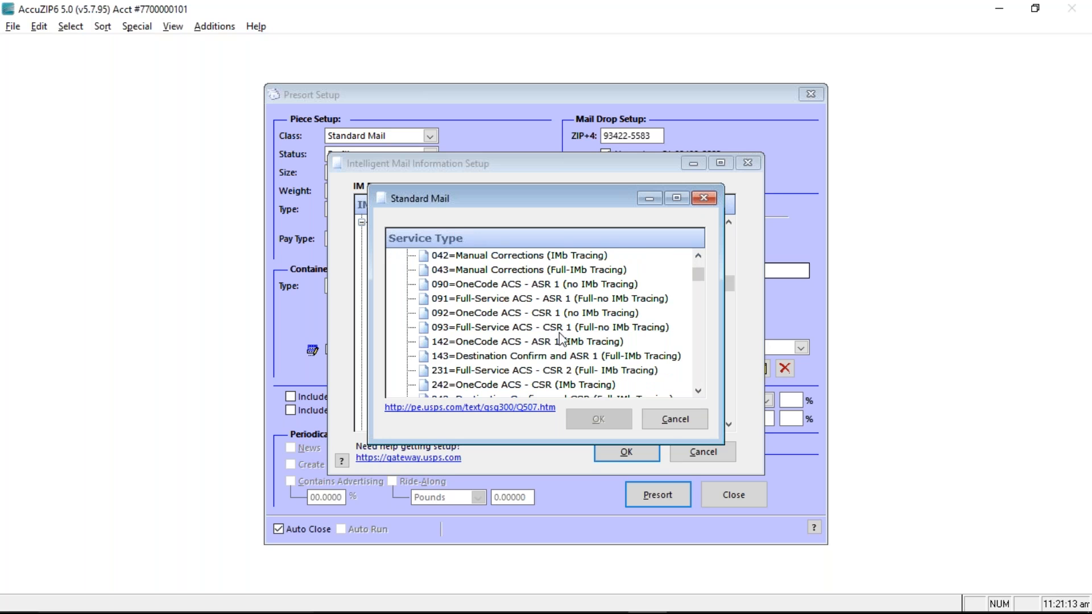
{"action": "scroll", "coordinate": [562, 339], "scroll_direction": "up", "scroll_amount": 2}
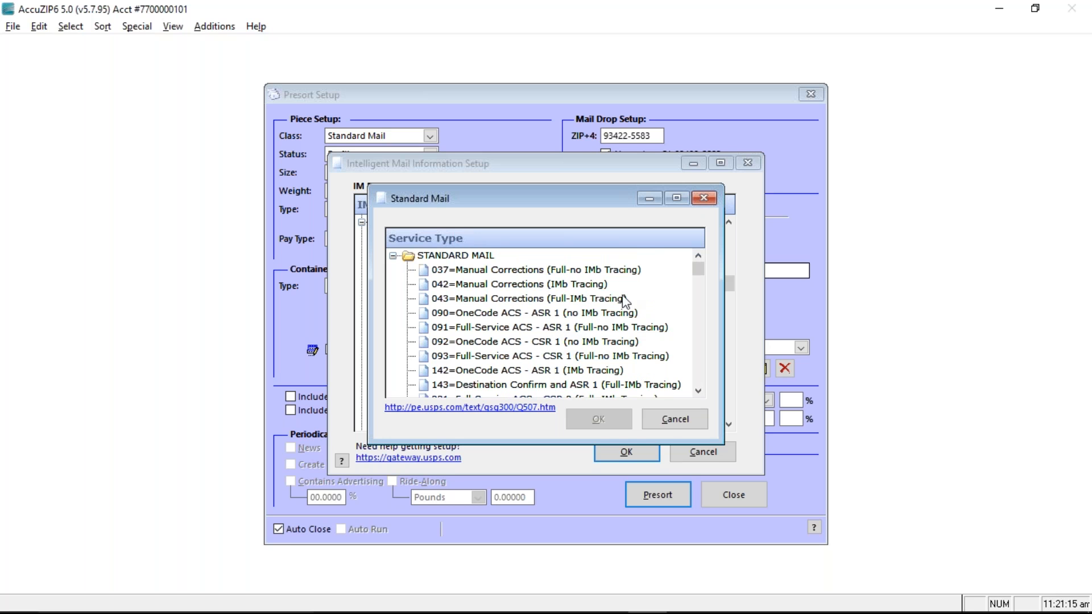
{"action": "left_click", "coordinate": [557, 271]}
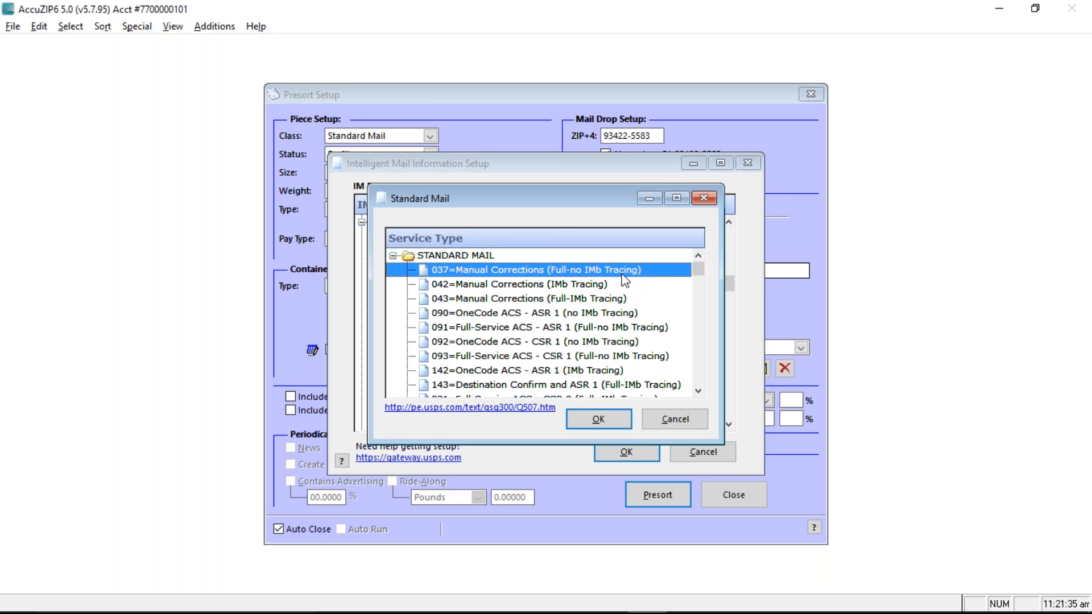
After viewing 271 Destination Confirm, reselect 037 and accept the Intelligent Mail barcode settings
{"action": "scroll", "coordinate": [608, 313], "scroll_direction": "down", "scroll_amount": 2}
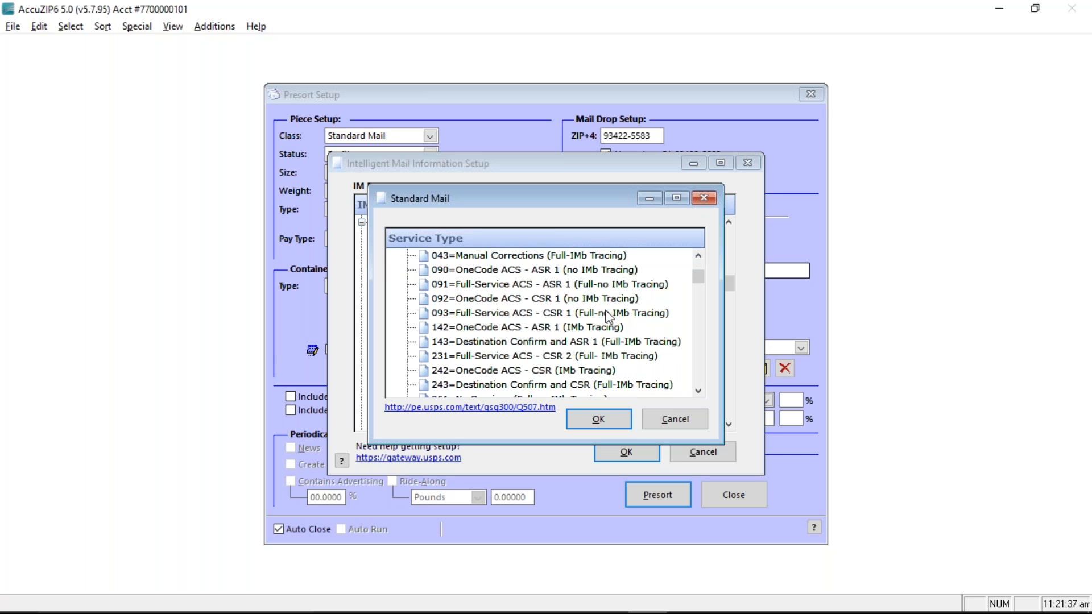
{"action": "left_click", "coordinate": [489, 376]}
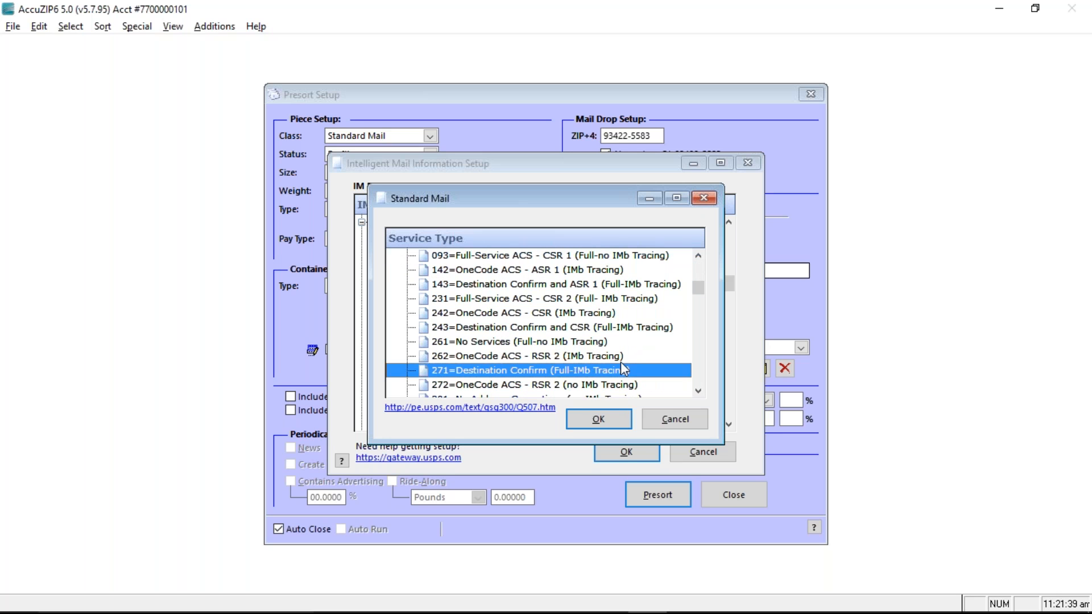
{"action": "scroll", "coordinate": [512, 364], "scroll_direction": "down", "scroll_amount": 1}
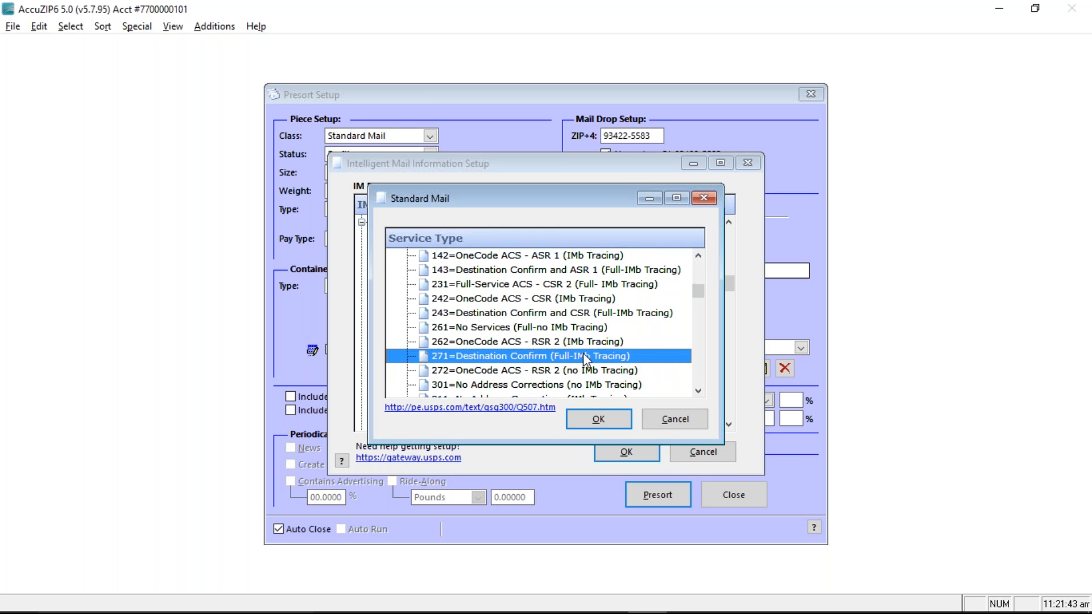
{"action": "scroll", "coordinate": [592, 359], "scroll_direction": "up", "scroll_amount": 3}
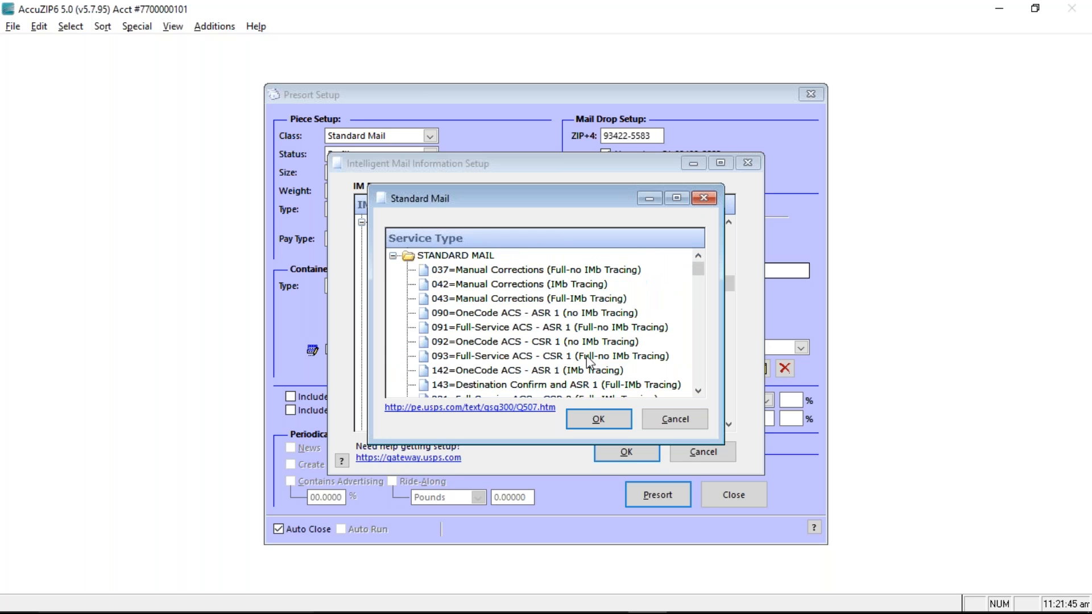
{"action": "left_click", "coordinate": [485, 272]}
{"action": "left_click", "coordinate": [580, 416]}
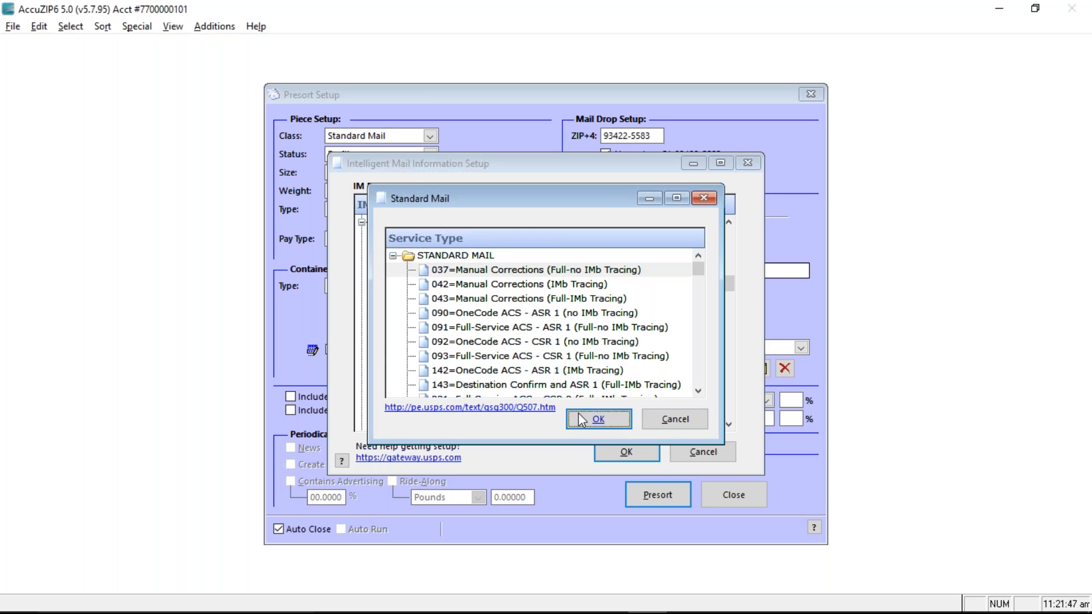
{"action": "left_click", "coordinate": [620, 445]}
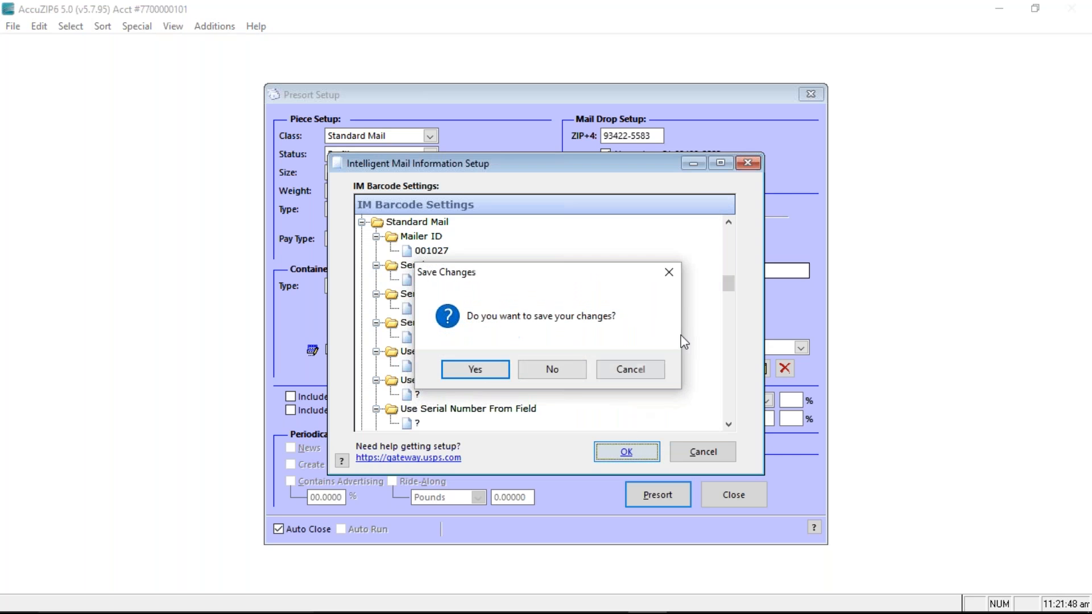
Confirm saving the barcode changes and check the 04/18/2017 mailing date on Presort Setup
{"action": "left_click", "coordinate": [475, 369]}
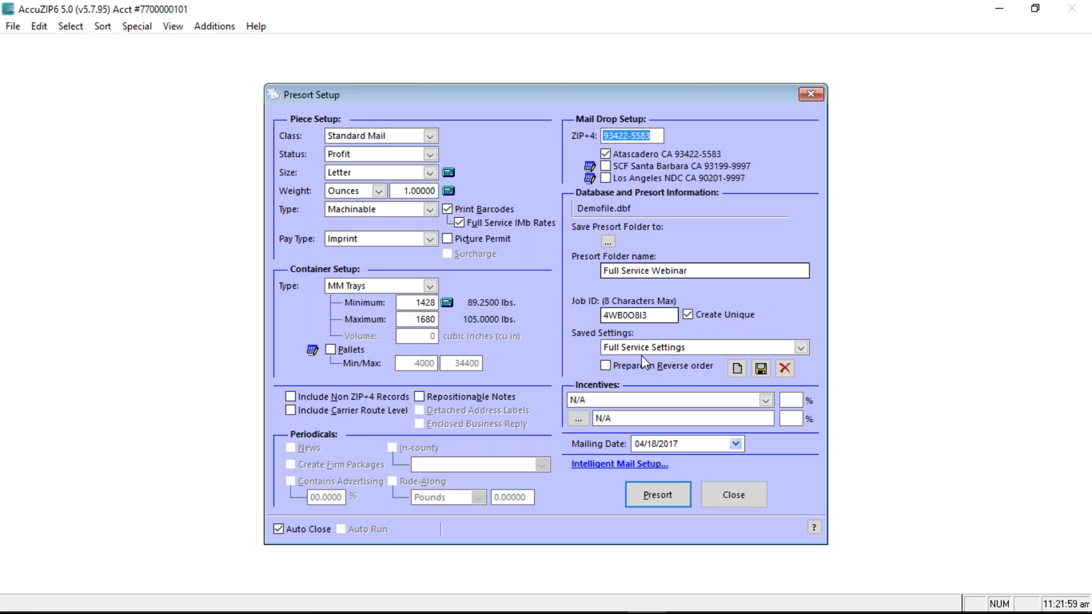
{"action": "left_click", "coordinate": [643, 495]}
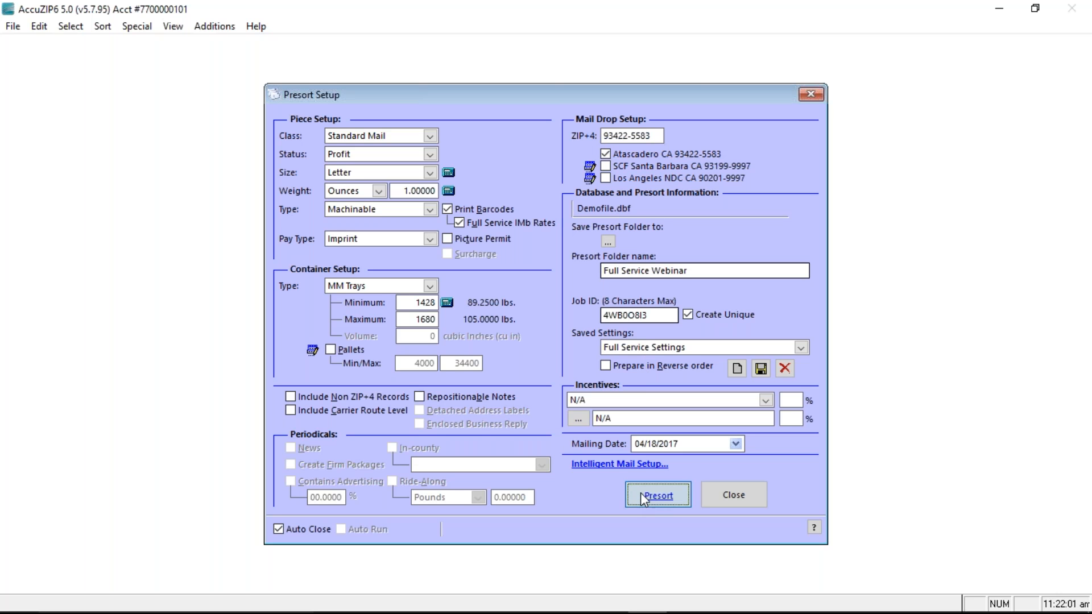
{"action": "left_click_drag", "start_coordinate": [669, 442], "coordinate": [636, 442]}
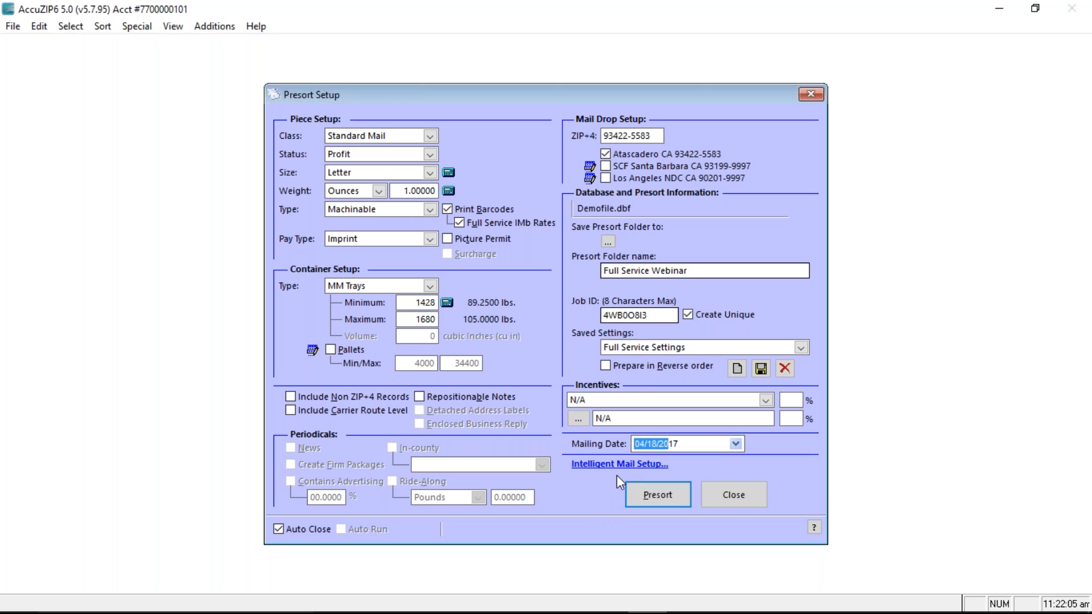
Presort Demofile.dbf, yielding $504.43 postage for 1,911 pieces in 6 containers
{"action": "left_click", "coordinate": [662, 501]}
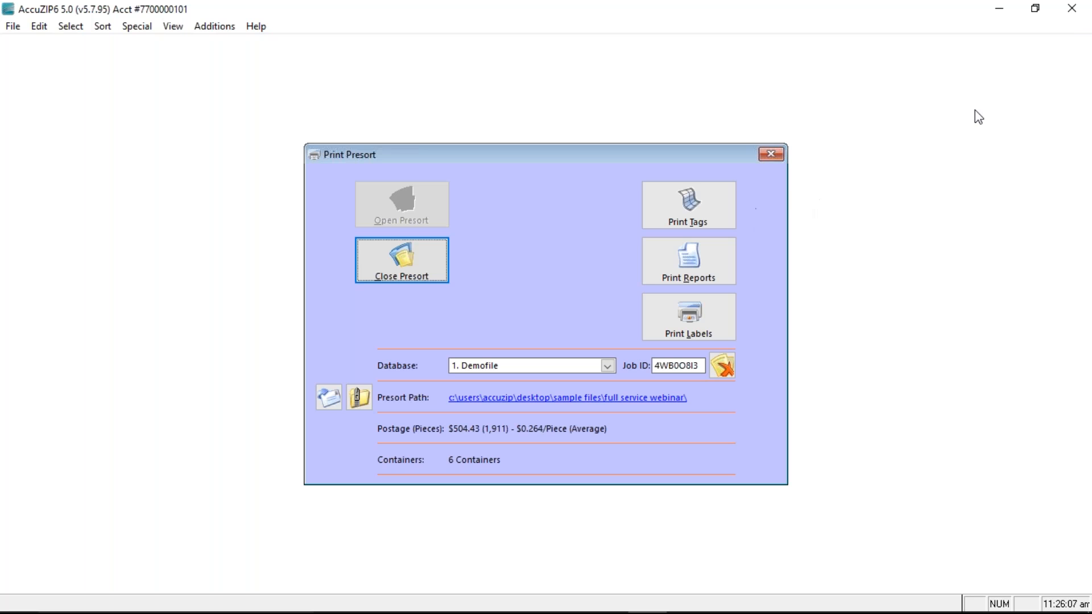
{"action": "left_click", "coordinate": [1071, 28]}
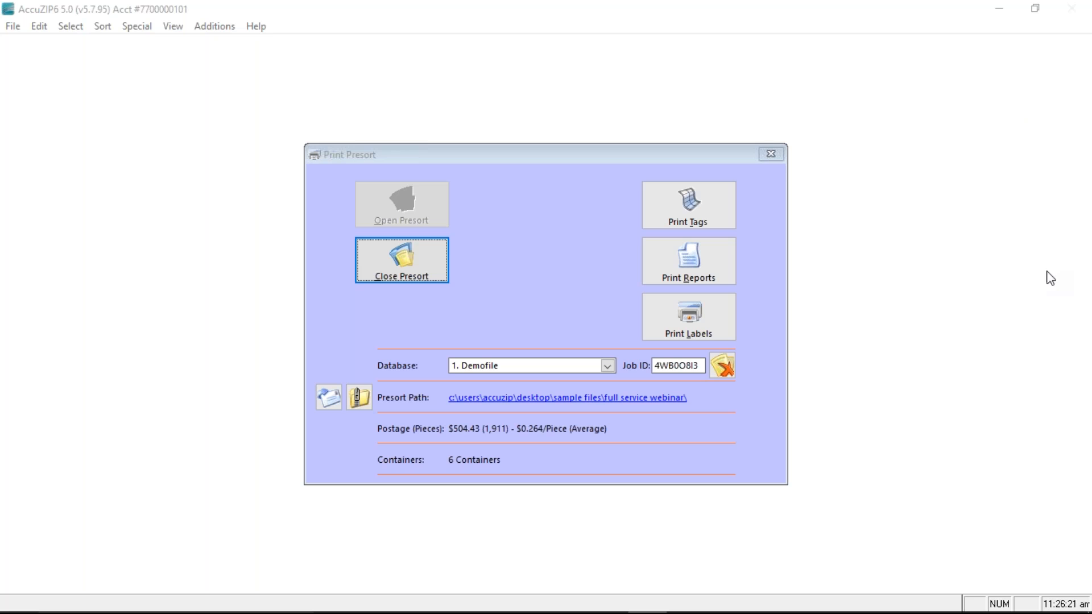
{"action": "left_click", "coordinate": [926, 313]}
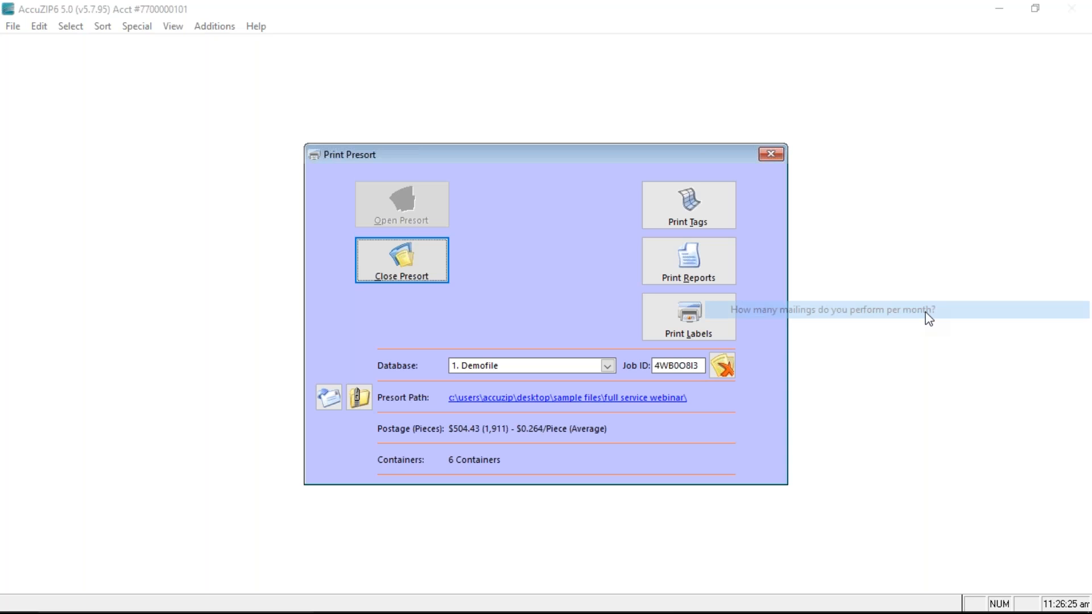
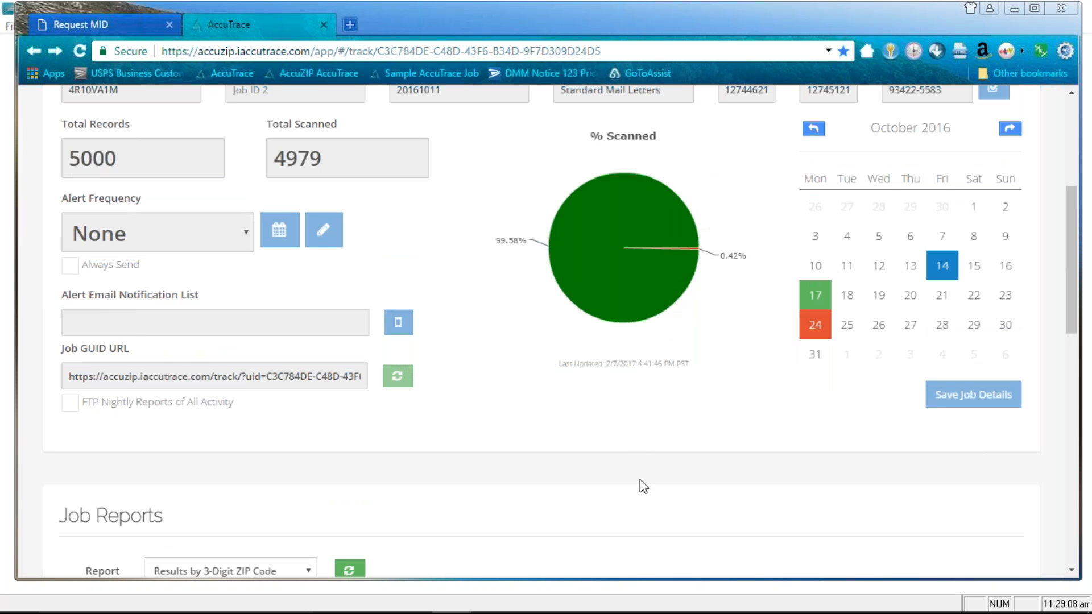
Select the Job GUID tracking URL on AccuTrace's job page showing 4979 of 5000 scanned
{"action": "left_click", "coordinate": [123, 375]}
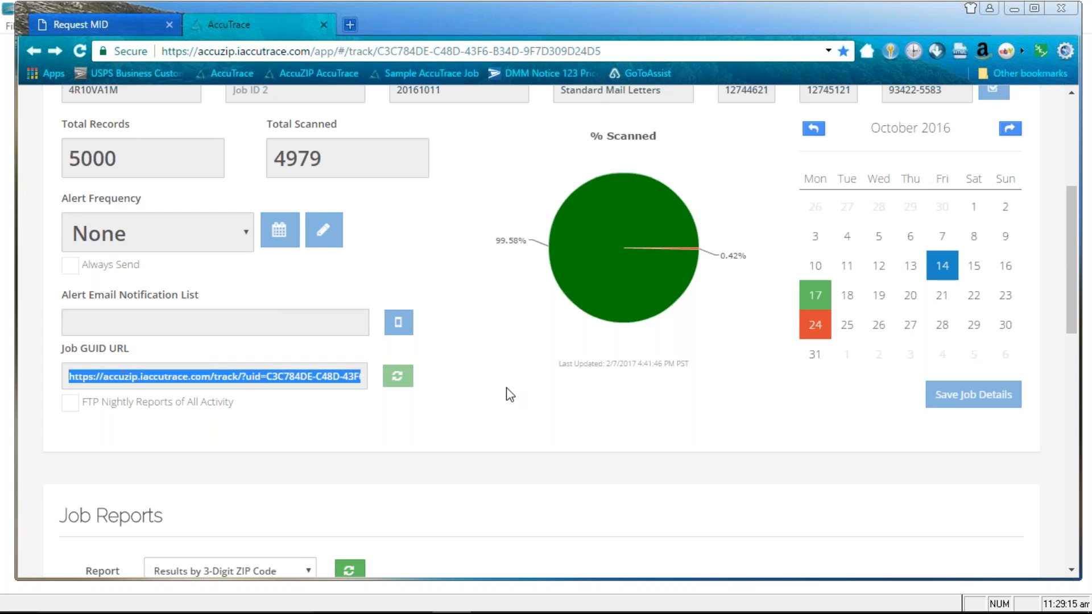
Scroll to the Results by 3-Digit ZIP Code table, where ZIP 024 shows 93.33% scanned
{"action": "left_click", "coordinate": [512, 371]}
{"action": "scroll", "coordinate": [442, 305], "scroll_direction": "up", "scroll_amount": 3}
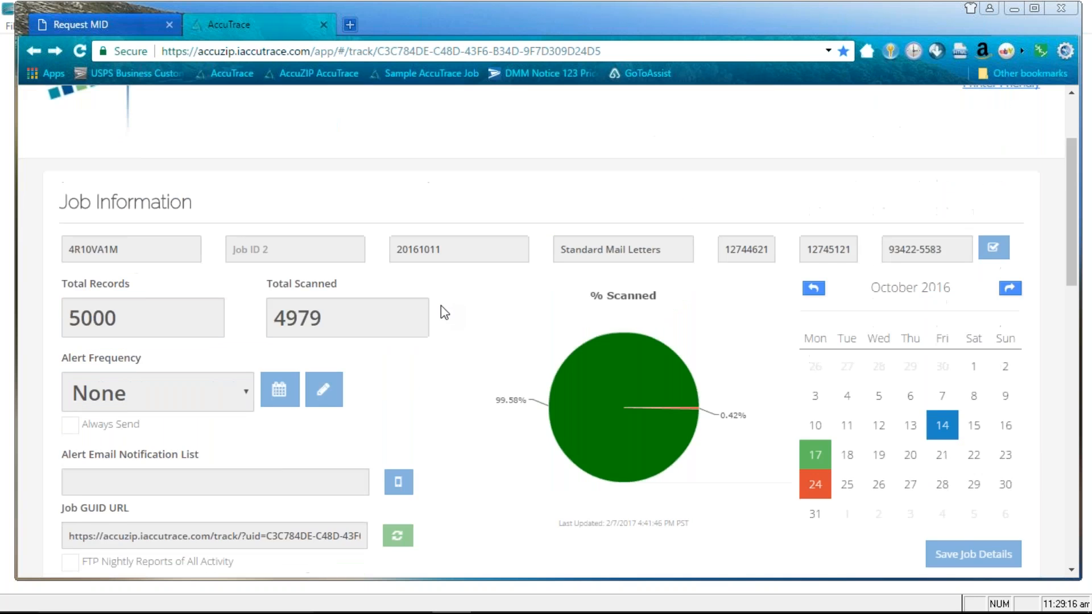
{"action": "scroll", "coordinate": [442, 305], "scroll_direction": "up", "scroll_amount": 2}
{"action": "scroll", "coordinate": [447, 313], "scroll_direction": "down", "scroll_amount": 4}
{"action": "scroll", "coordinate": [453, 311], "scroll_direction": "down", "scroll_amount": 8}
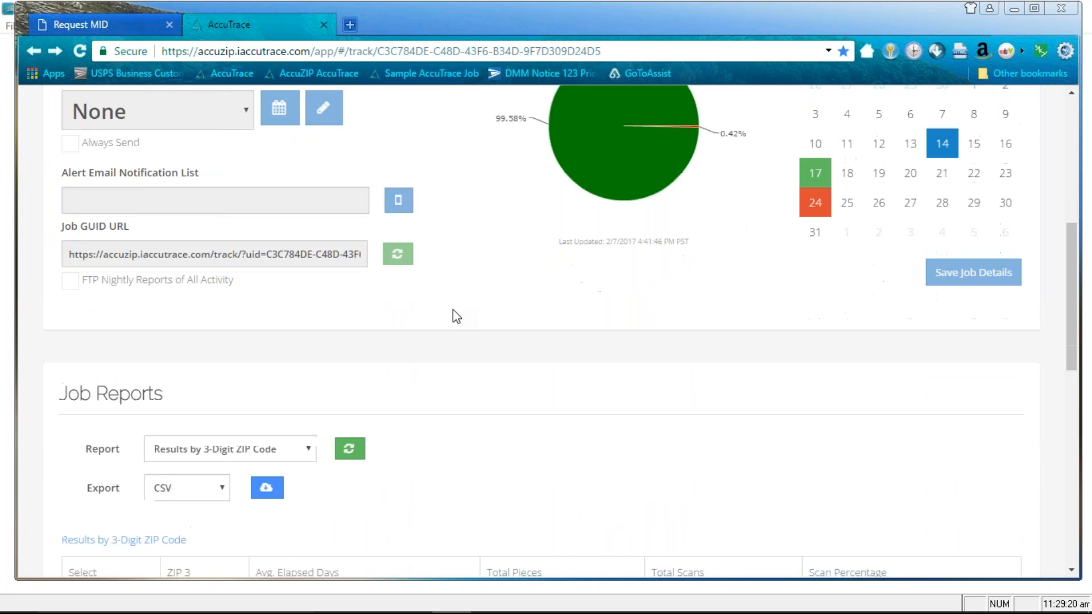
{"action": "scroll", "coordinate": [464, 256], "scroll_direction": "up", "scroll_amount": 2}
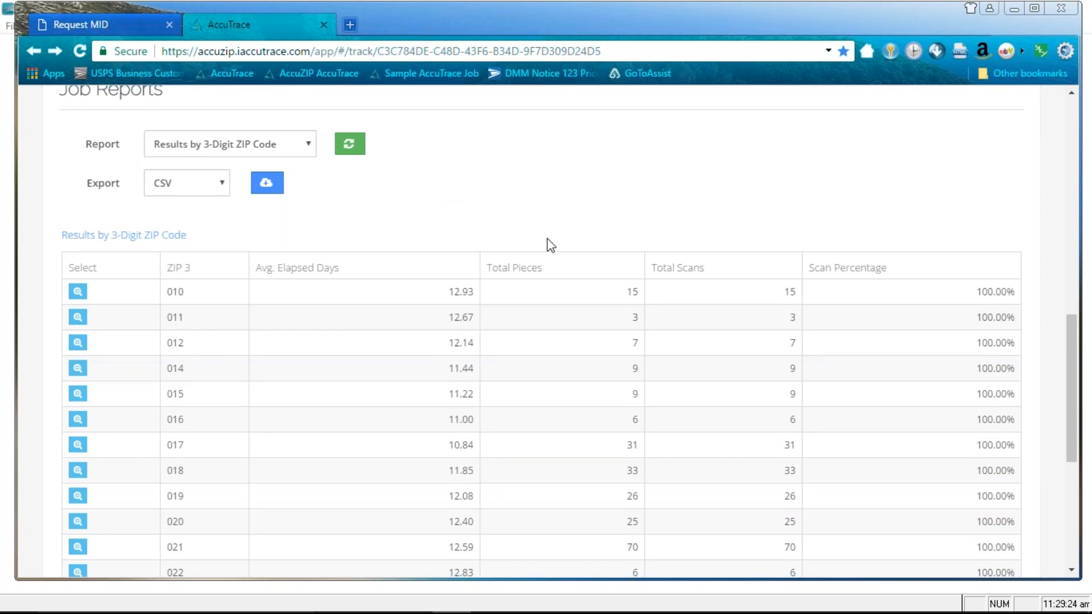
{"action": "scroll", "coordinate": [547, 244], "scroll_direction": "down", "scroll_amount": 2}
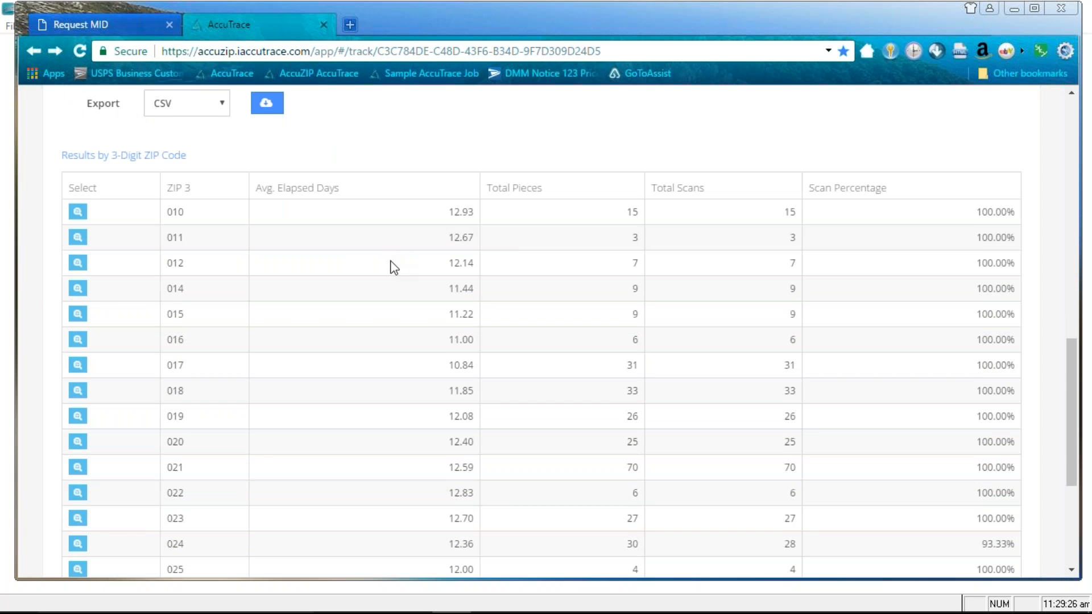
{"action": "scroll", "coordinate": [541, 340], "scroll_direction": "down", "scroll_amount": 2}
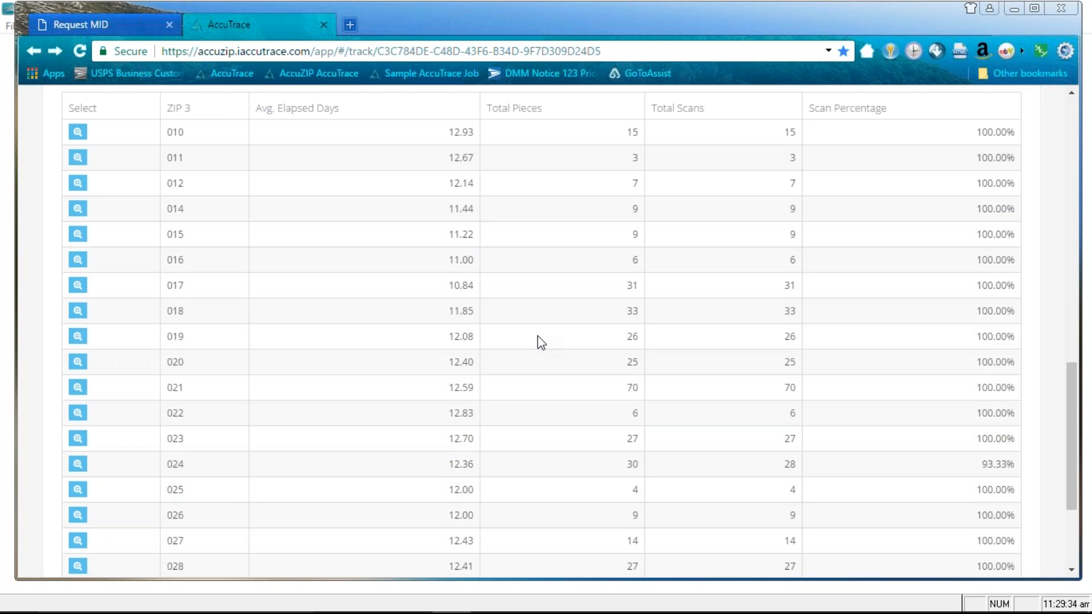
{"action": "scroll", "coordinate": [537, 335], "scroll_direction": "down", "scroll_amount": 2}
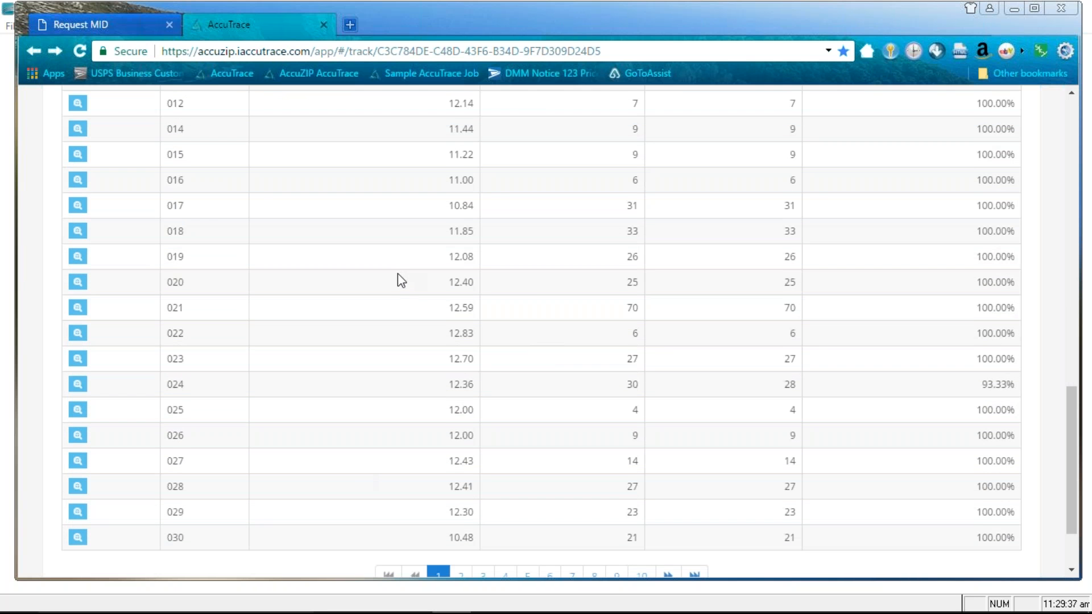
{"action": "scroll", "coordinate": [540, 295], "scroll_direction": "up", "scroll_amount": 2}
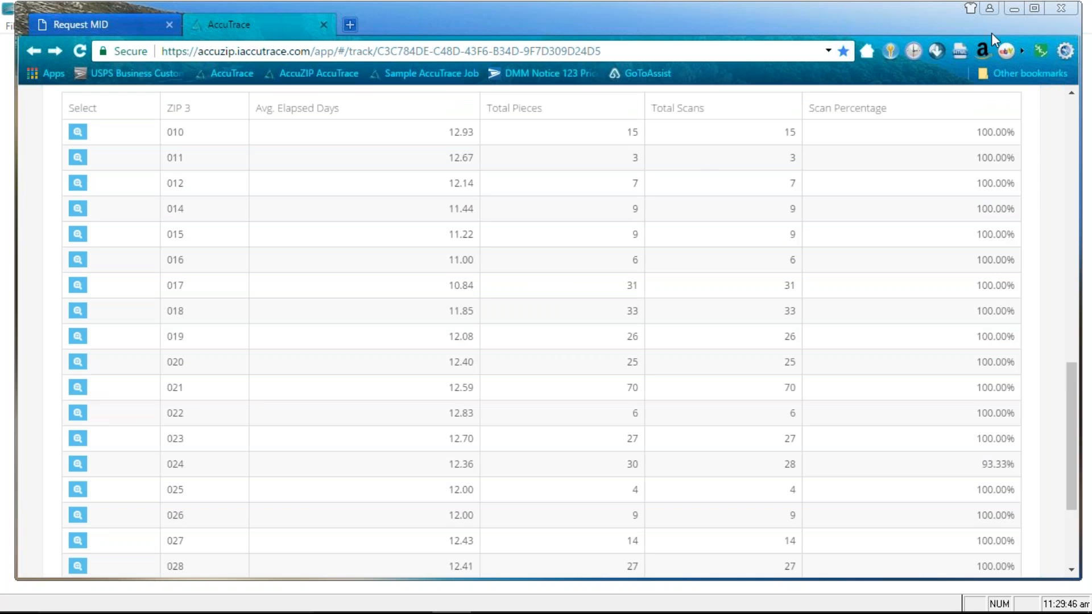
Return to AccuZIP6's Print Presort window and open the 'full service webinar' presort output folder
{"action": "left_click", "coordinate": [1015, 10]}
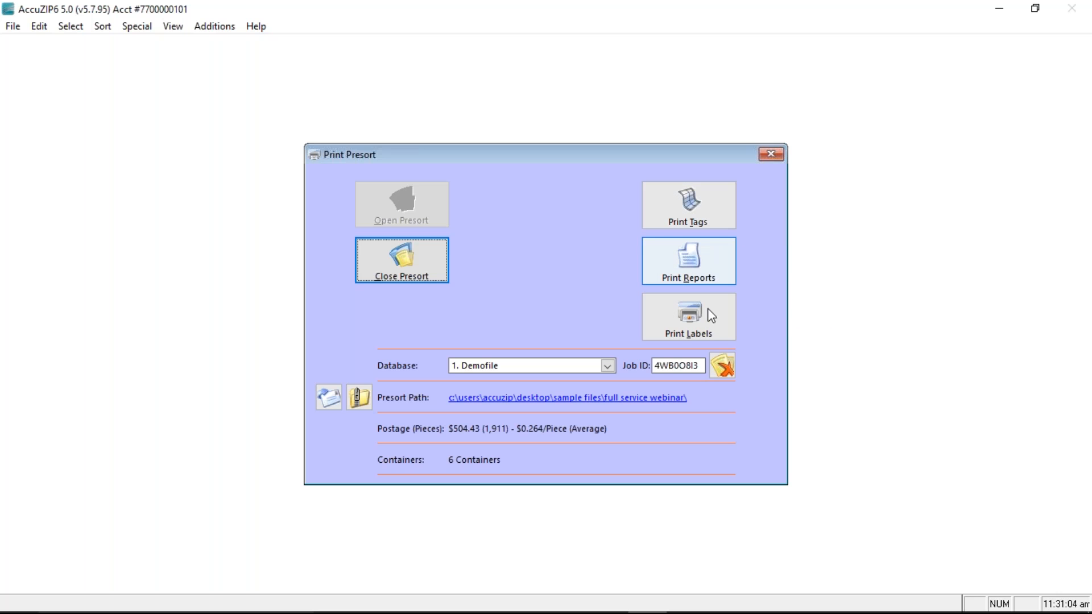
{"action": "left_click", "coordinate": [707, 202]}
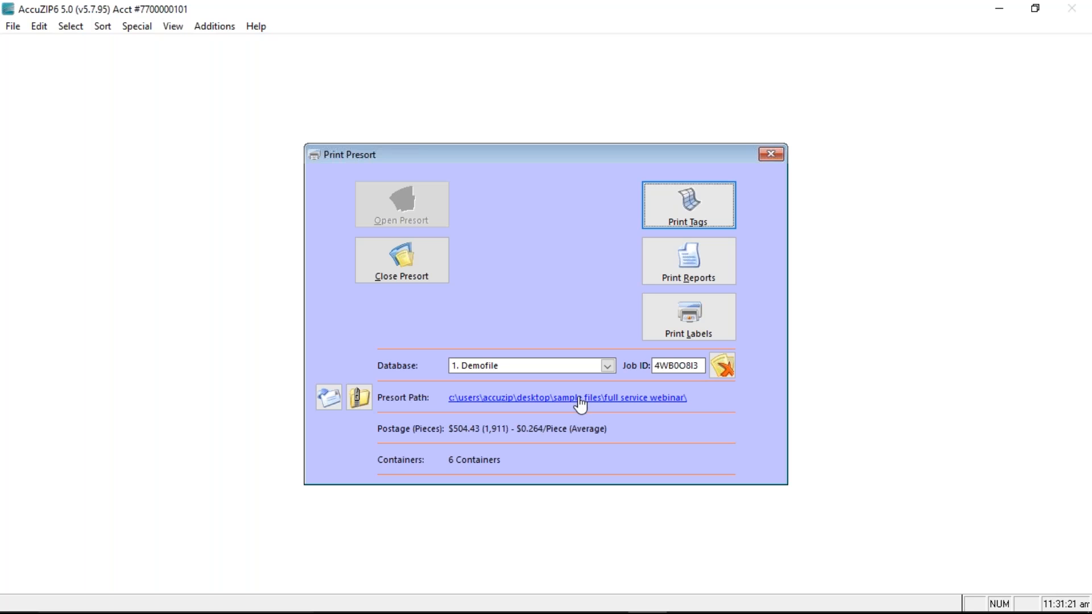
{"action": "left_click", "coordinate": [503, 397]}
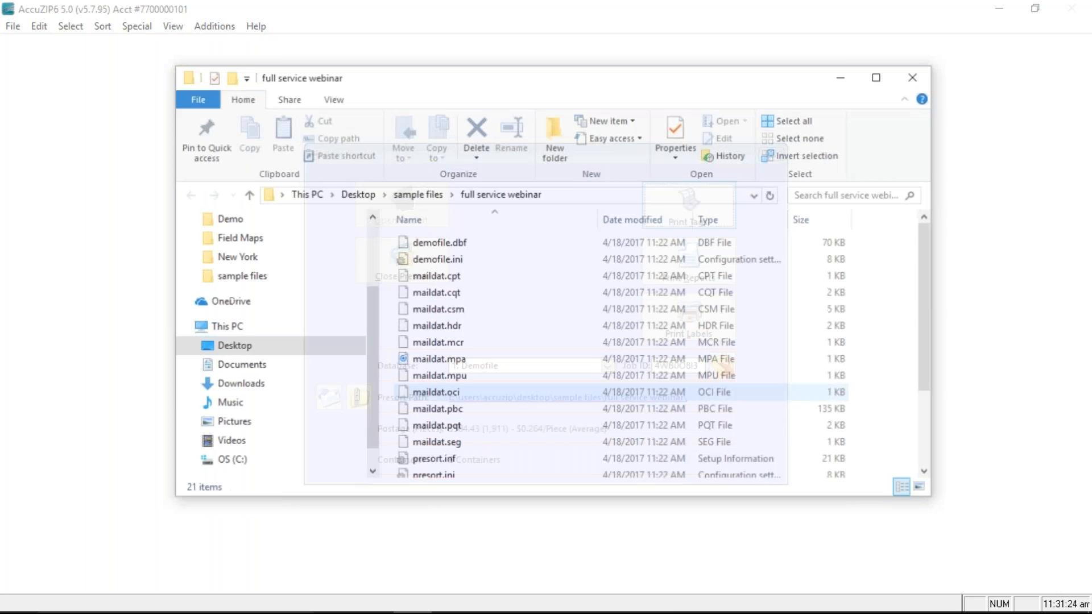
Select the 11 maildat files from maildat.cpt through maildat.seg, then return to AccuZIP6
{"action": "left_click", "coordinate": [447, 277]}
{"action": "scroll", "coordinate": [480, 300], "scroll_direction": "down", "scroll_amount": 1}
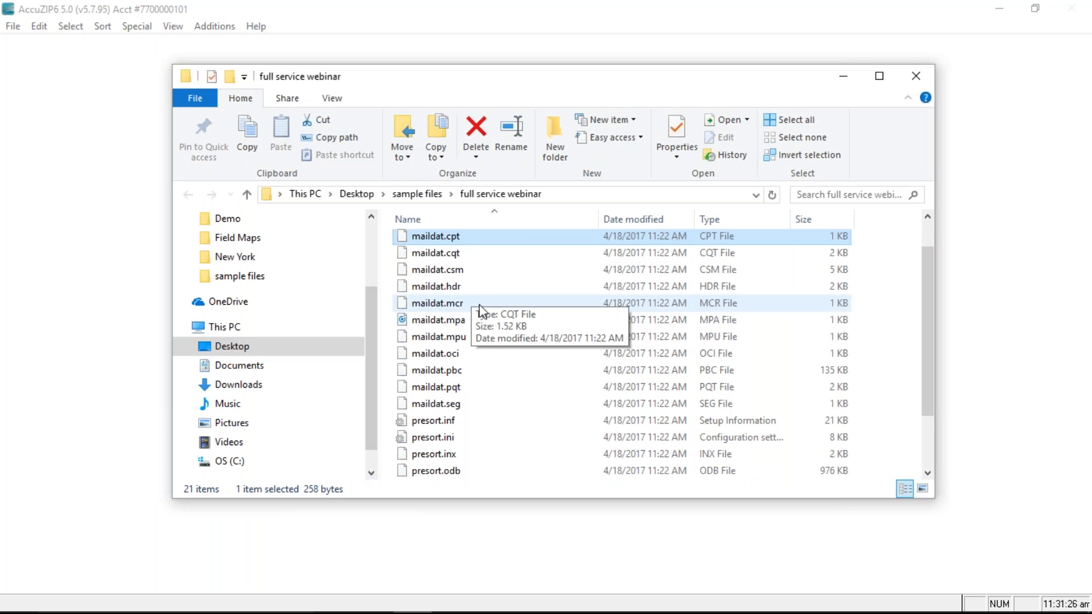
{"action": "left_click", "coordinate": [454, 405], "text": "shift"}
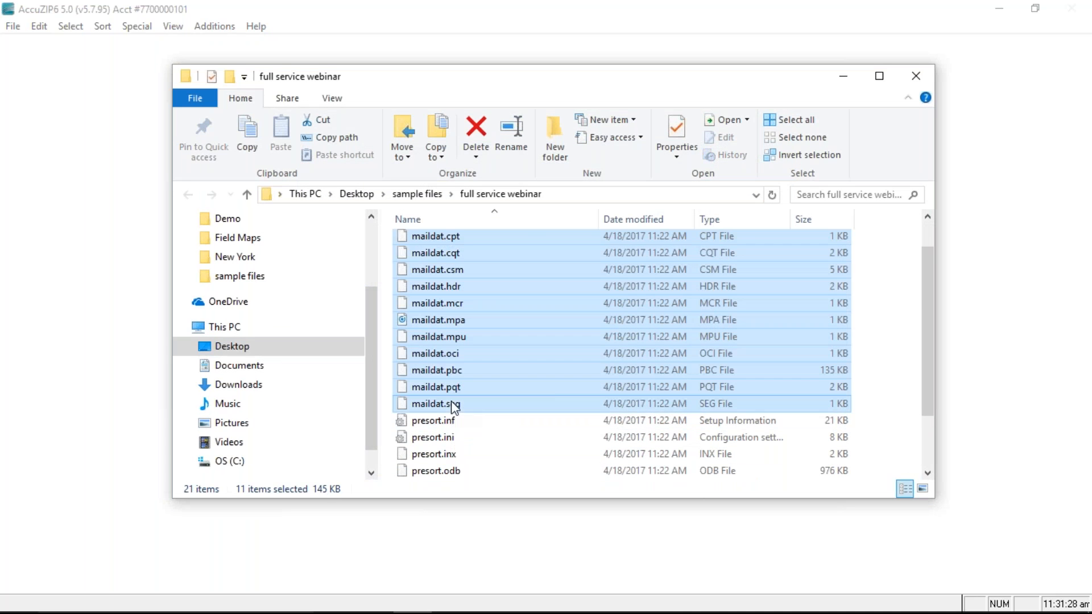
{"action": "scroll", "coordinate": [545, 382], "scroll_direction": "up", "scroll_amount": 1}
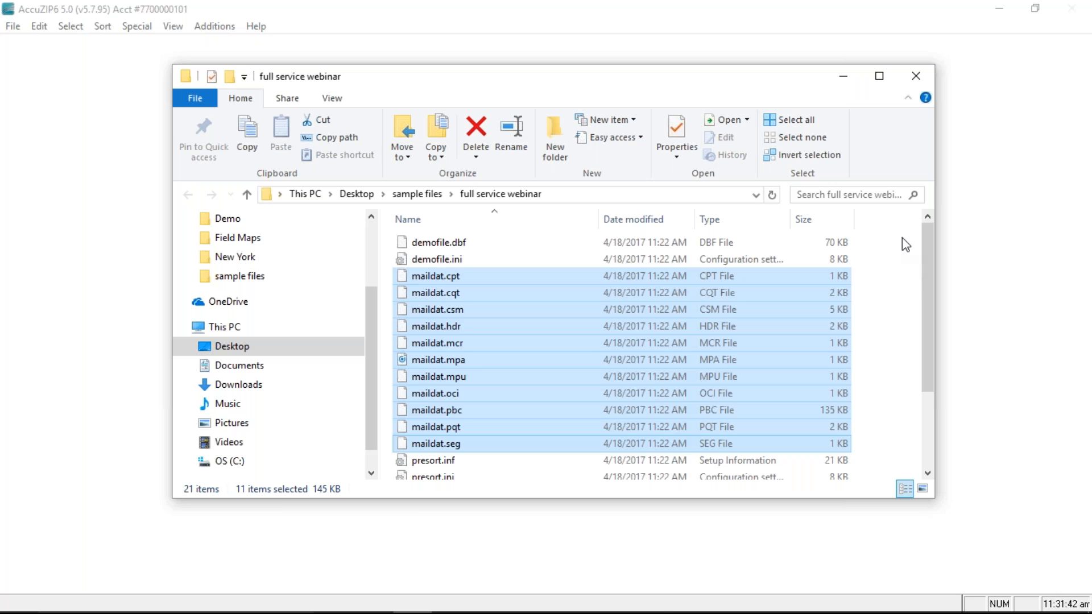
{"action": "left_click", "coordinate": [841, 75]}
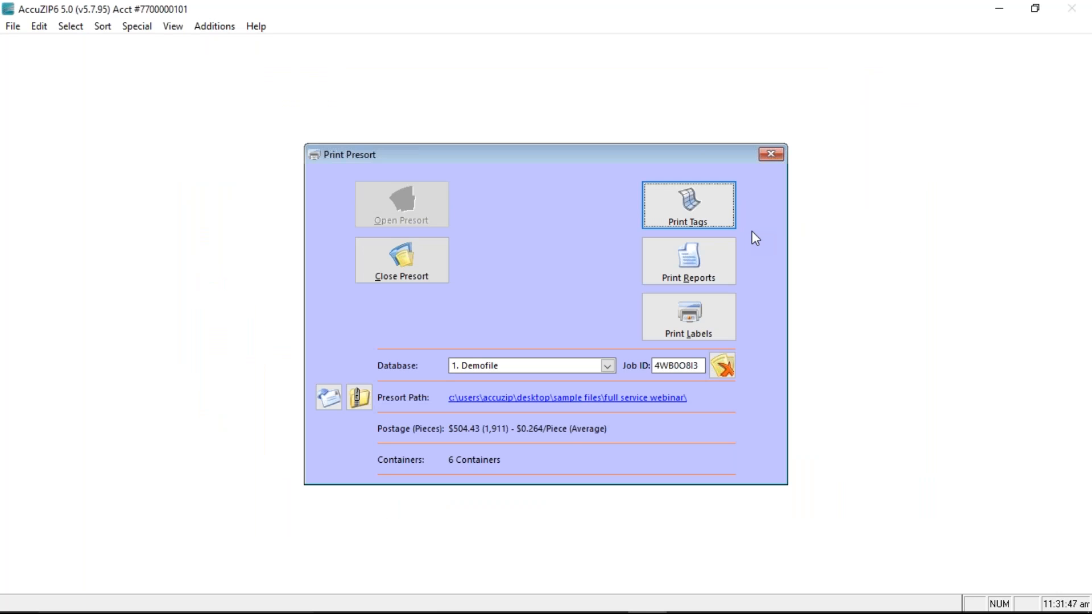
{"action": "left_click", "coordinate": [711, 210]}
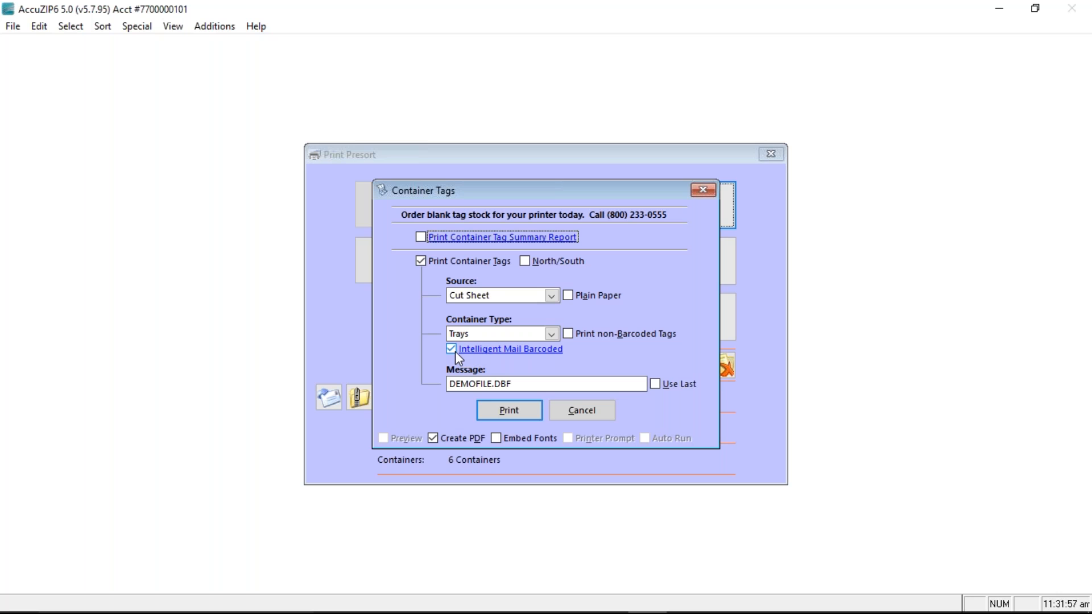
{"action": "left_click", "coordinate": [561, 410]}
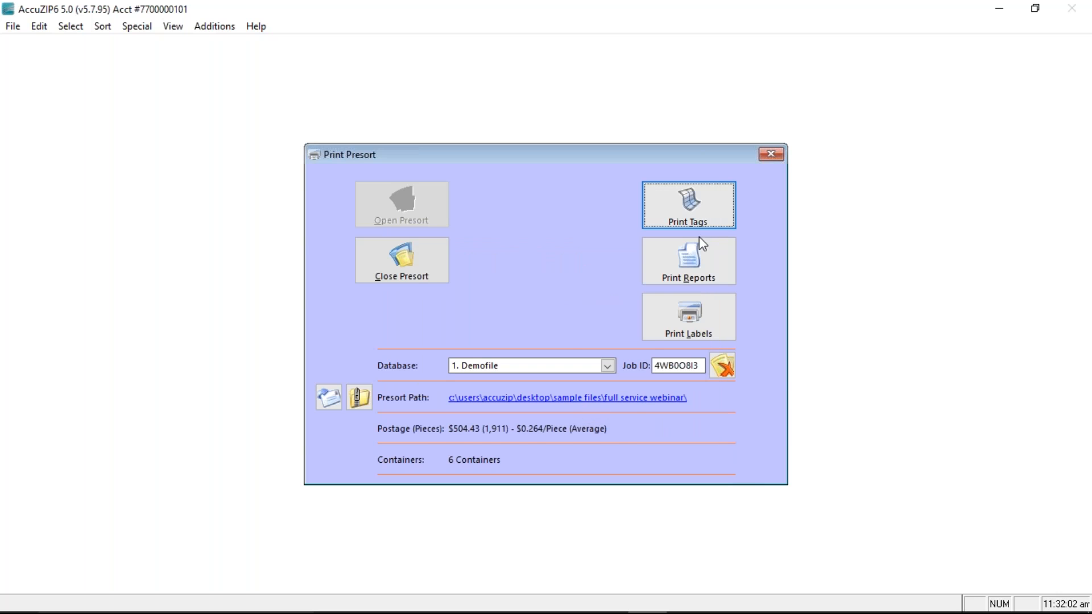
{"action": "left_click", "coordinate": [689, 219]}
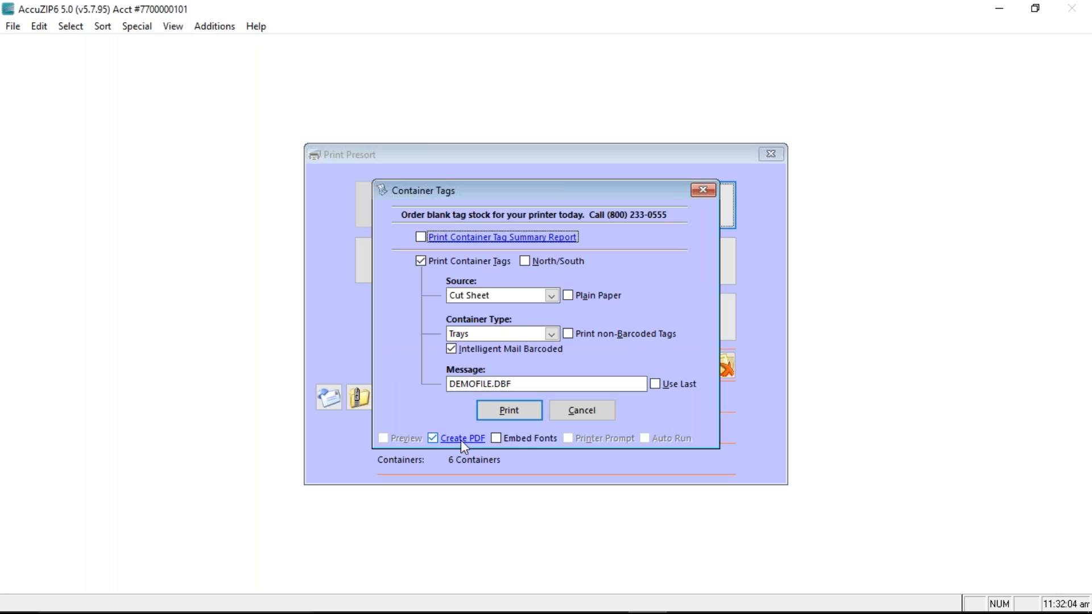
{"action": "left_click", "coordinate": [701, 193]}
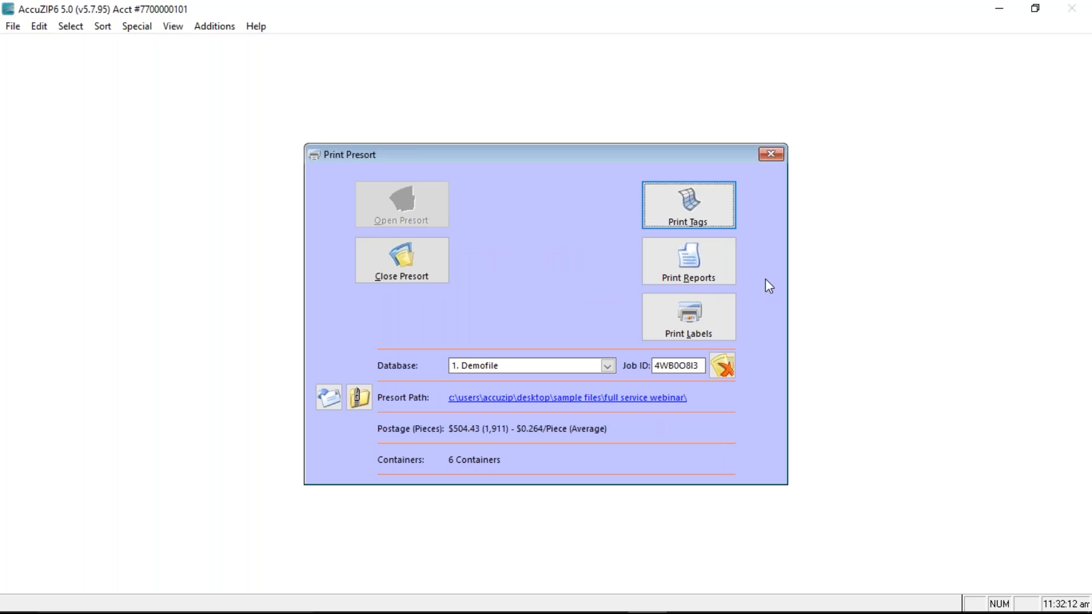
{"action": "left_click", "coordinate": [716, 317]}
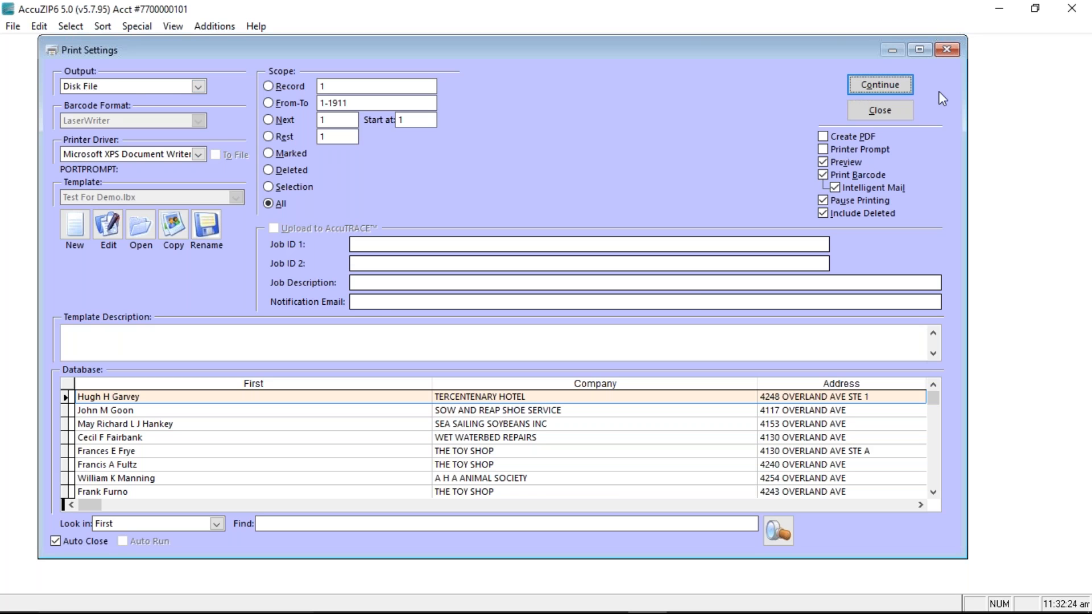
Widen the column to reveal Imbarcode in the label setup, then close Print Settings without printing
{"action": "left_click", "coordinate": [892, 83]}
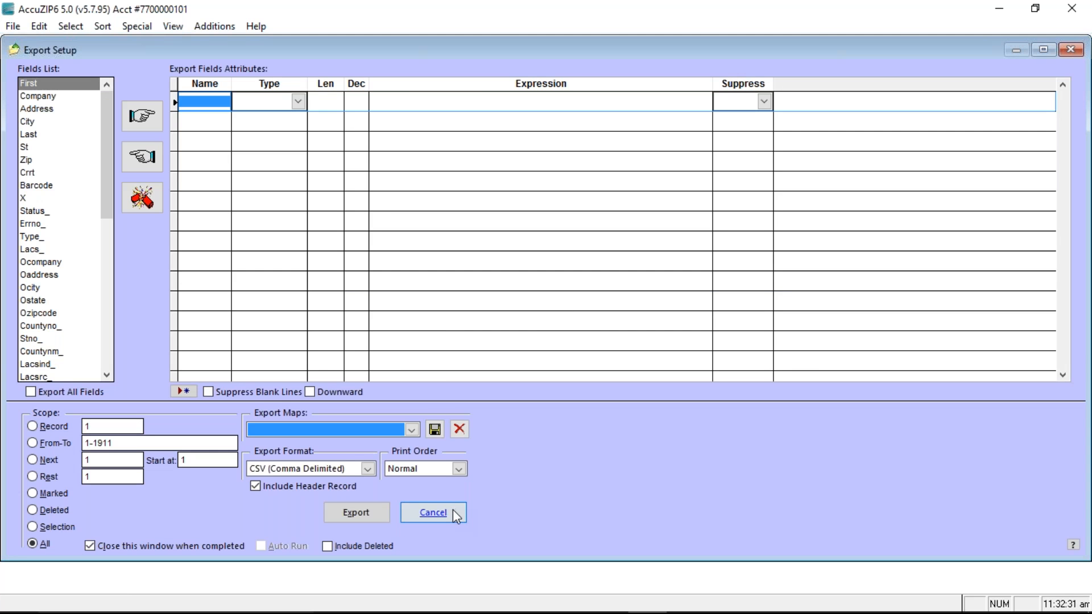
{"action": "left_click", "coordinate": [456, 514]}
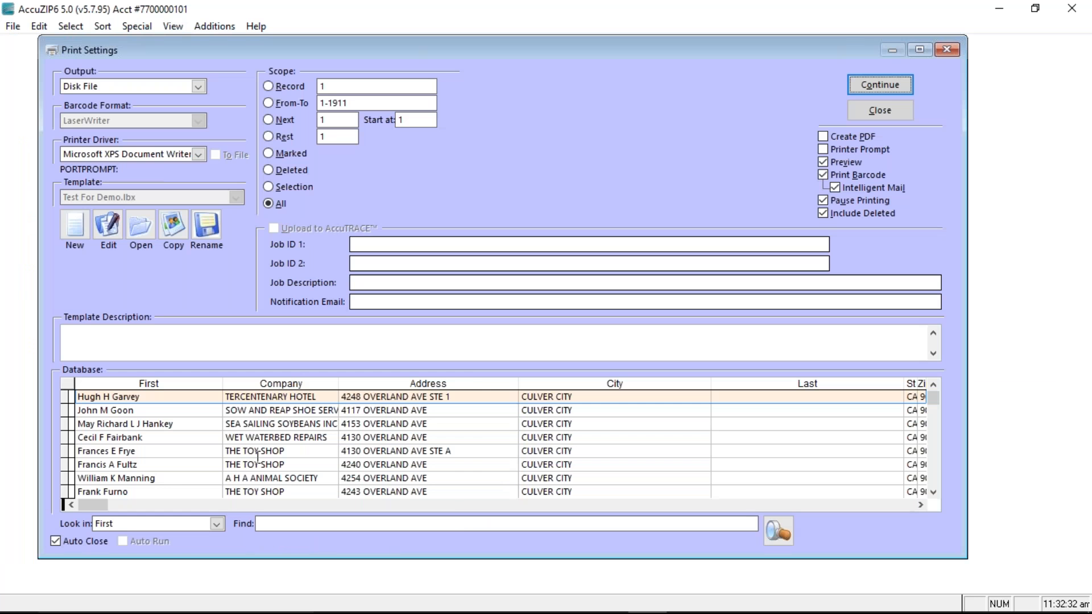
{"action": "left_click_drag", "start_coordinate": [84, 506], "coordinate": [899, 506]}
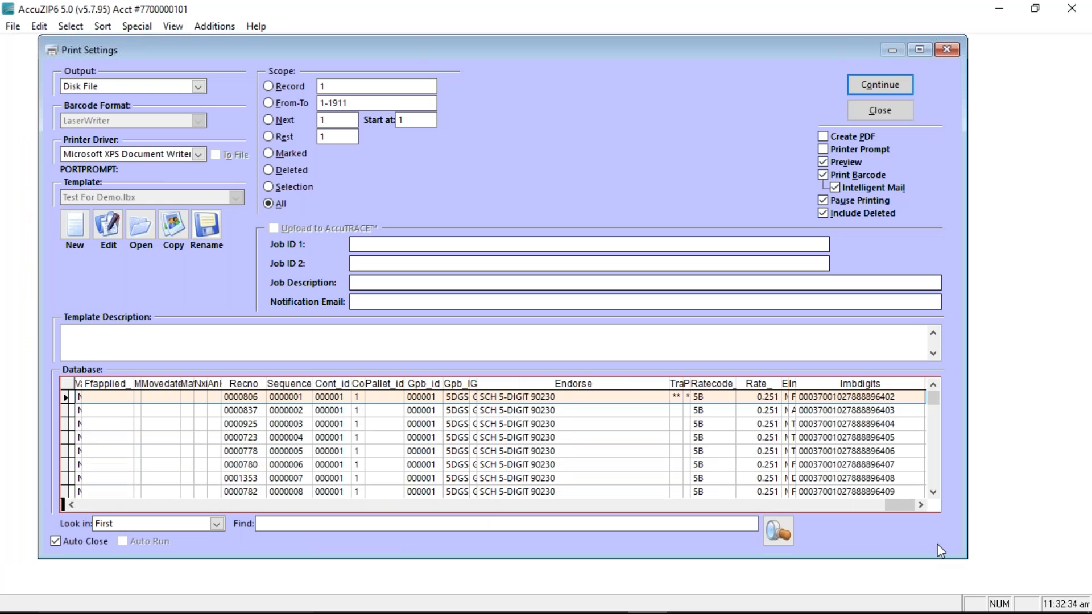
{"action": "left_click_drag", "start_coordinate": [795, 385], "coordinate": [863, 396]}
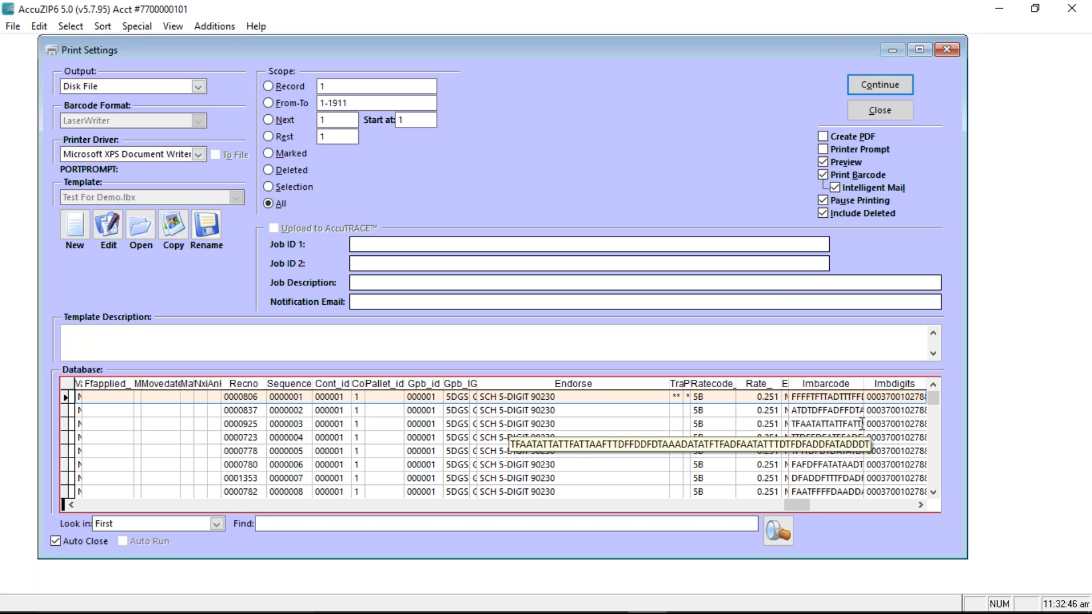
{"action": "left_click", "coordinate": [901, 109]}
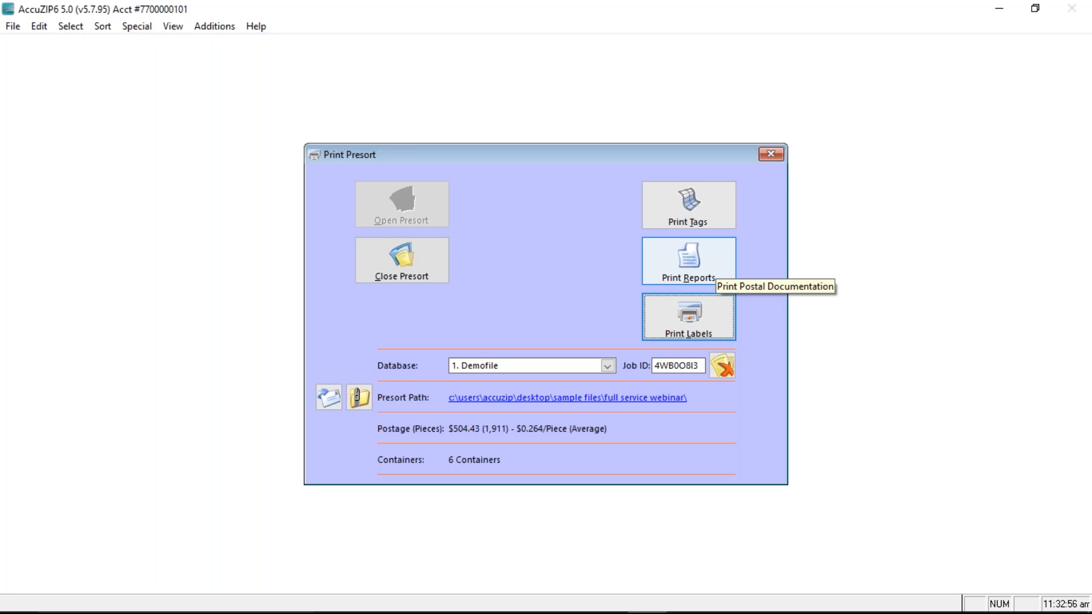
Print the Mailing Statement report as a PDF, opening Mailing Statement Setup dated 04/18/2017
{"action": "left_click", "coordinate": [705, 271]}
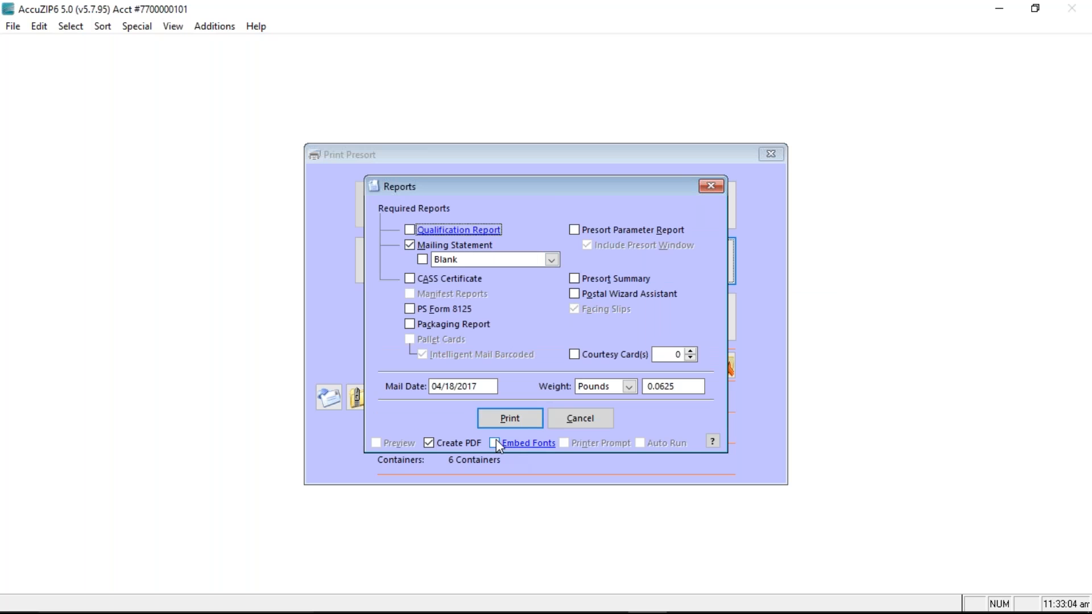
{"action": "left_click", "coordinate": [532, 422]}
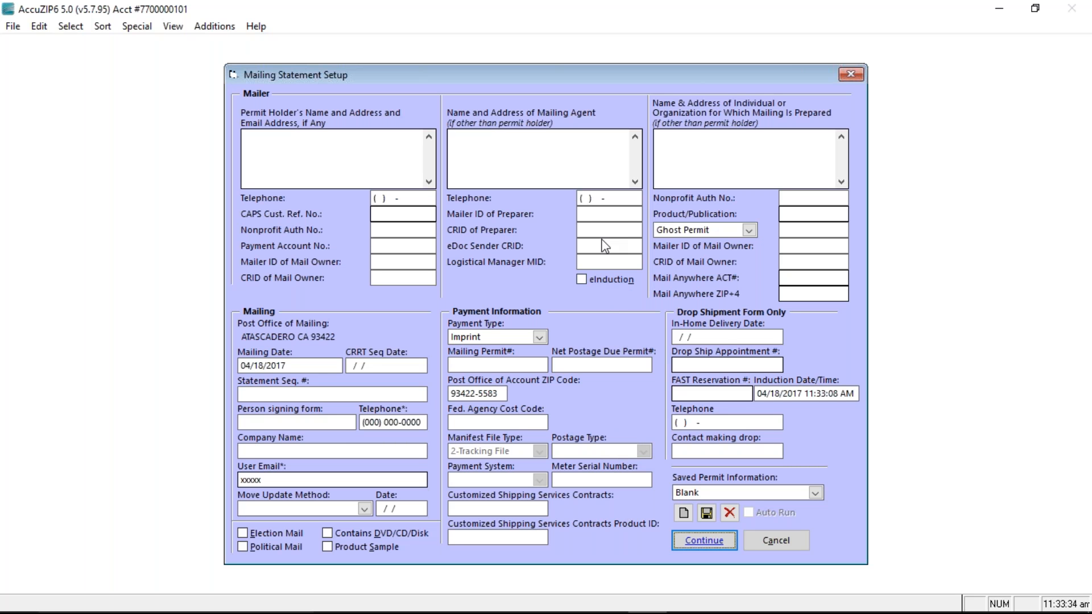
Put the cursor in the Mailer ID of Preparer field and switch to the browser
{"action": "left_click", "coordinate": [599, 215]}
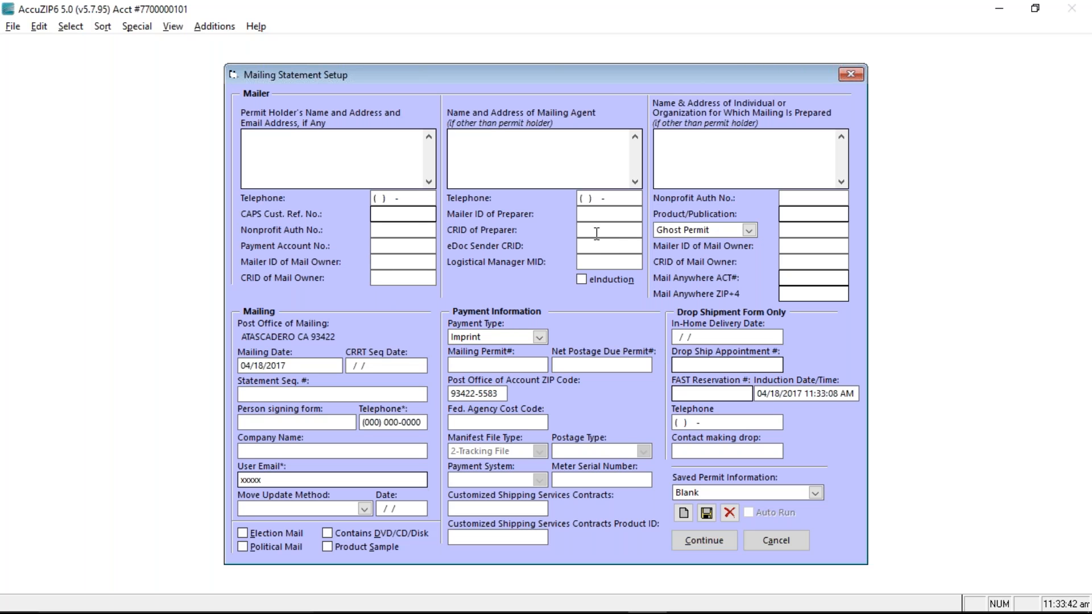
{"action": "key", "text": "alt+Tab"}
{"action": "key", "text": "alt+Tab"}
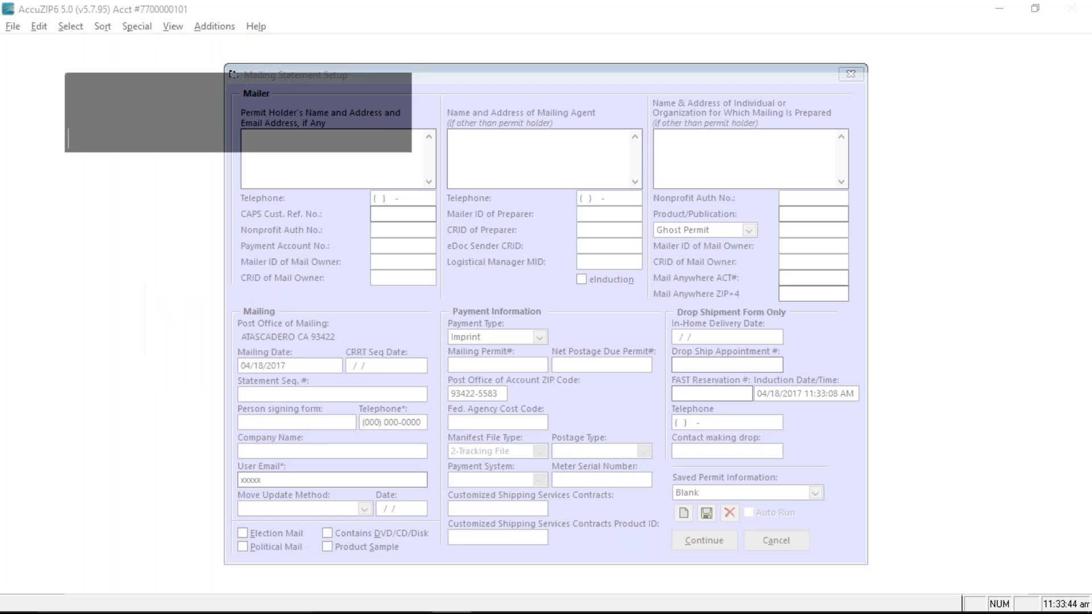
Close the AccuTrace tab and copy the CRID into CRID of Preparer and eDoc Sender CRID
{"action": "left_click", "coordinate": [324, 24]}
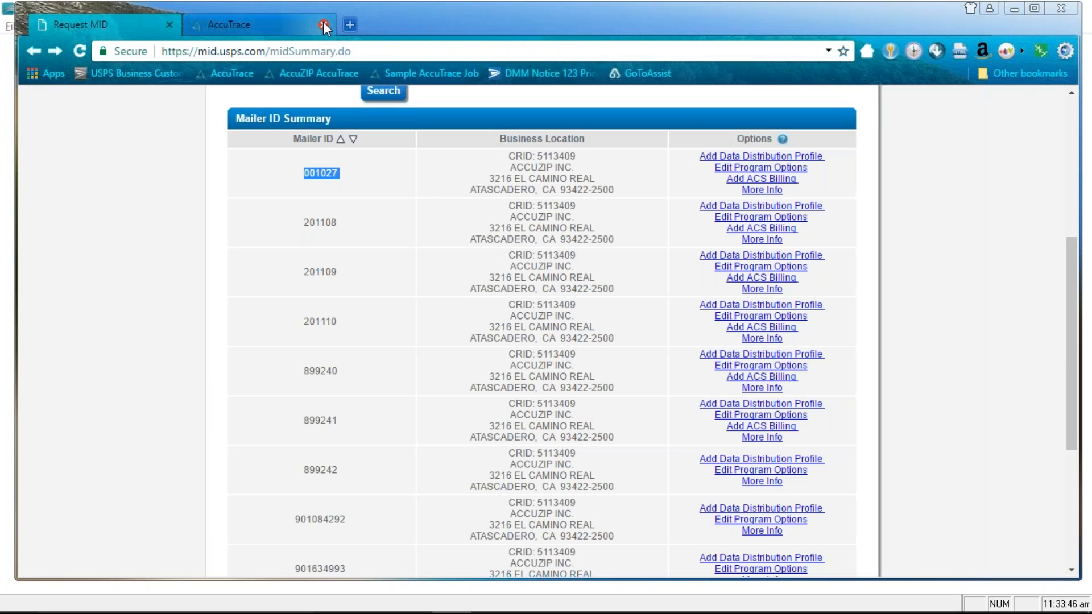
{"action": "scroll", "coordinate": [462, 237], "scroll_direction": "up", "scroll_amount": 2}
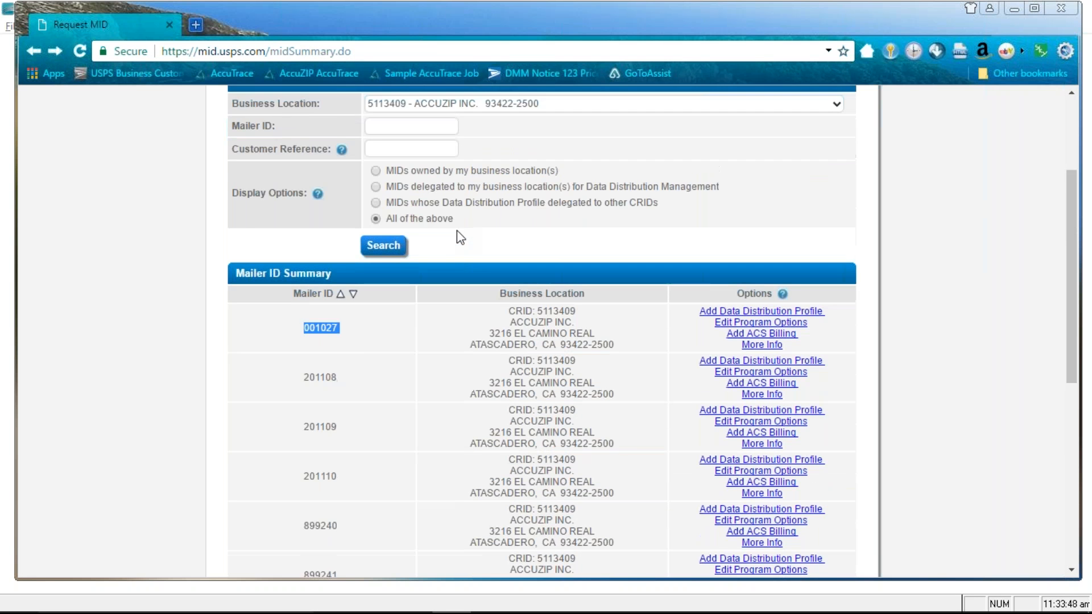
{"action": "scroll", "coordinate": [457, 230], "scroll_direction": "down", "scroll_amount": 1}
{"action": "left_click_drag", "start_coordinate": [576, 236], "coordinate": [540, 234]}
{"action": "key", "text": "ctrl+c"}
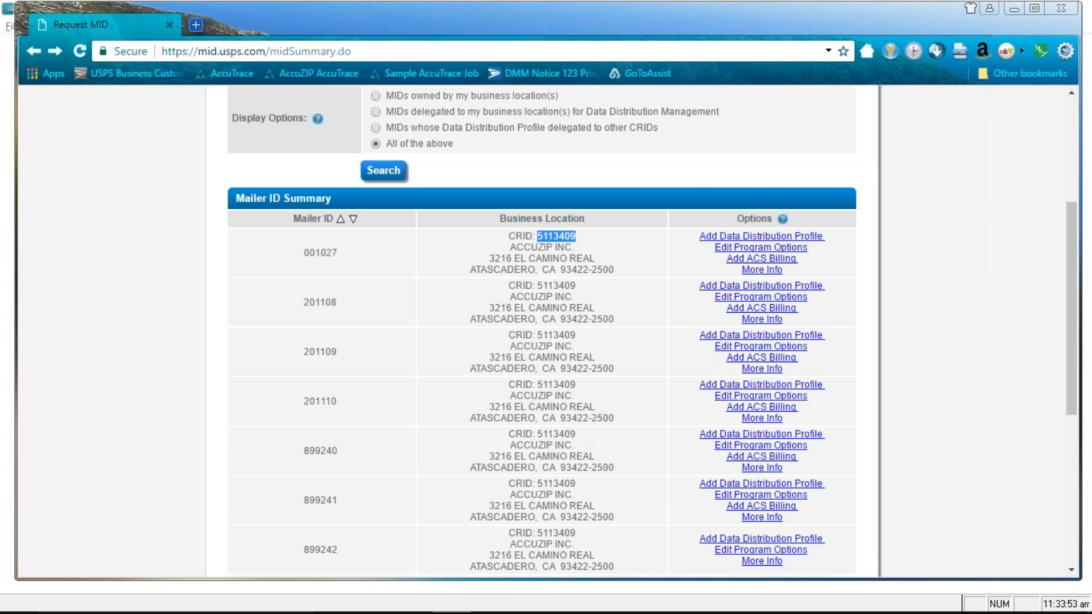
{"action": "key", "text": "alt+Tab"}
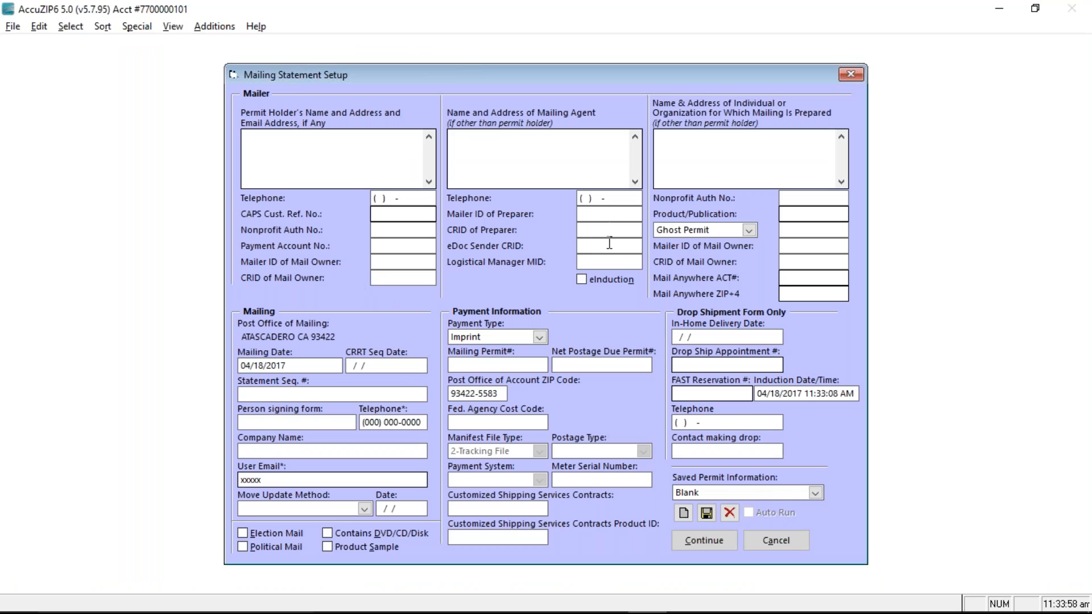
{"action": "left_click", "coordinate": [602, 228]}
{"action": "key", "text": "ctrl+v"}
{"action": "left_click", "coordinate": [599, 243]}
{"action": "type", "text": "51134"}
{"action": "left_click_drag", "start_coordinate": [630, 246], "coordinate": [559, 230]}
{"action": "key", "text": "ctrl+v"}
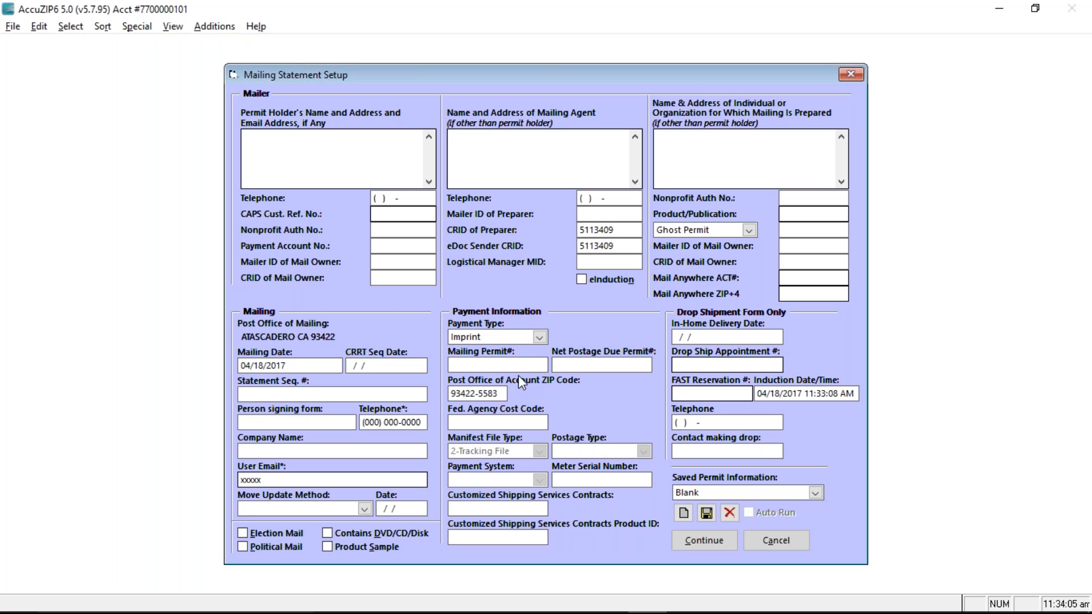
Copy the first Mailer ID from the USPS summary into Mailer ID of Preparer
{"action": "key", "text": "alt+Tab"}
{"action": "key", "text": "alt+Tab"}
{"action": "key", "text": "alt+Tab"}
{"action": "key", "text": "alt+shift+Tab"}
{"action": "key", "text": "alt+shift+Tab"}
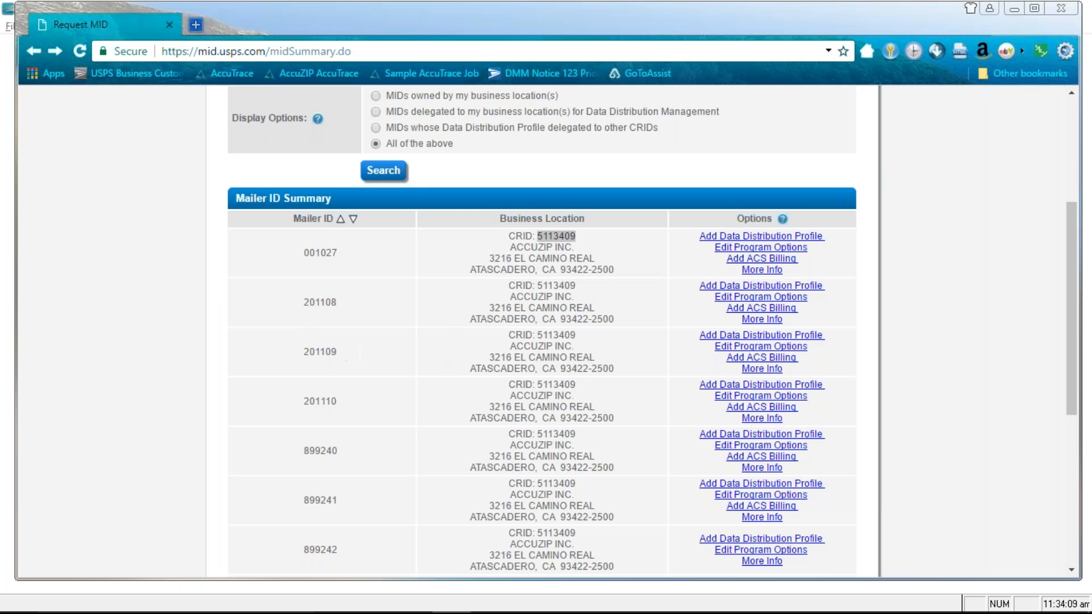
{"action": "left_click_drag", "start_coordinate": [353, 257], "coordinate": [302, 252]}
{"action": "key", "text": "ctrl+c"}
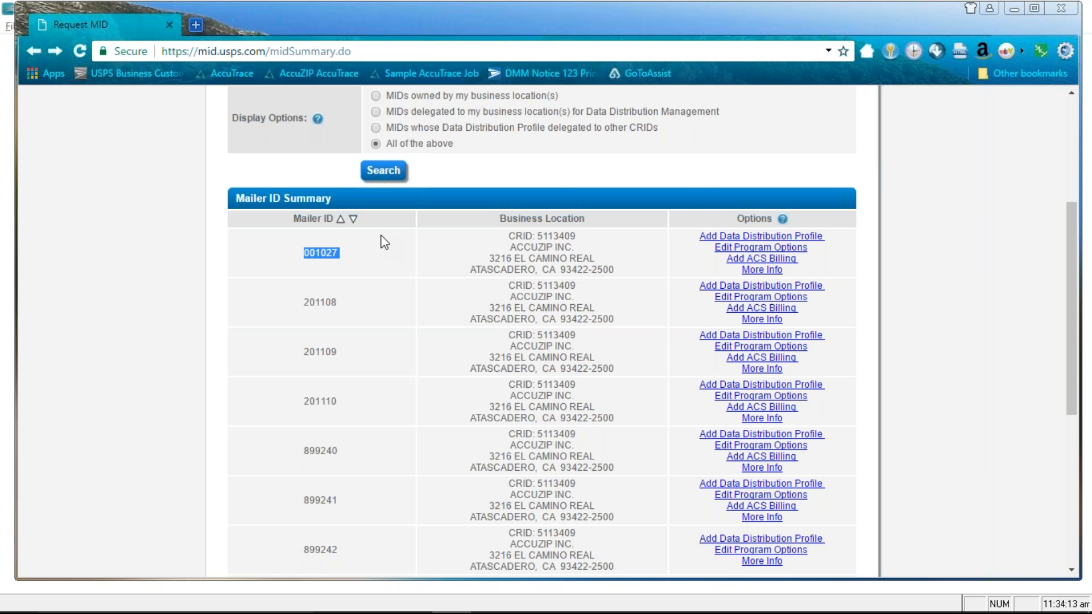
{"action": "key", "text": "alt+Tab"}
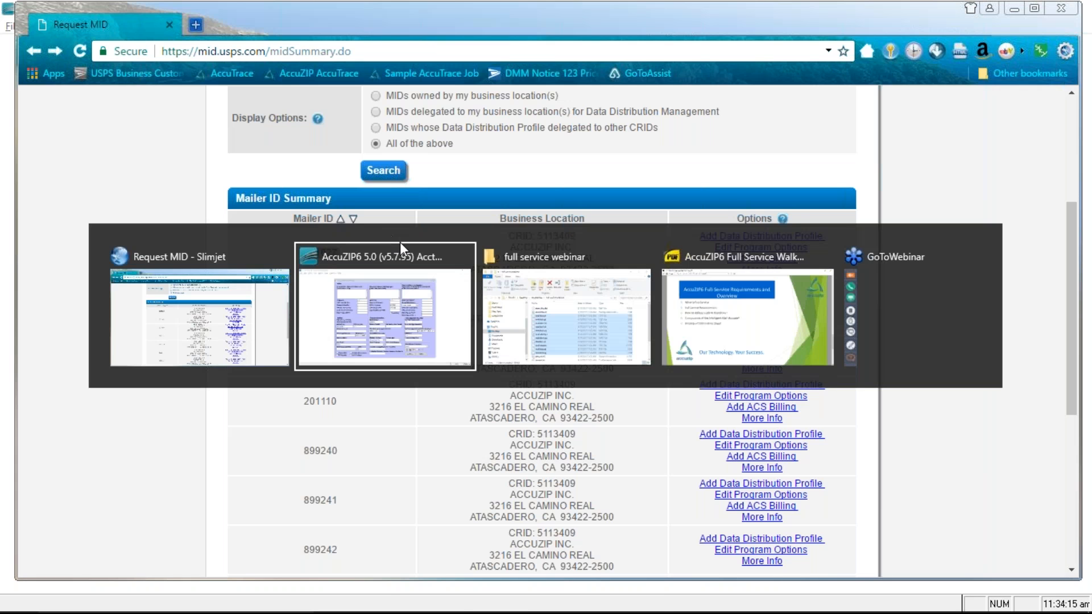
{"action": "left_click", "coordinate": [597, 214]}
{"action": "key", "text": "ctrl+v"}
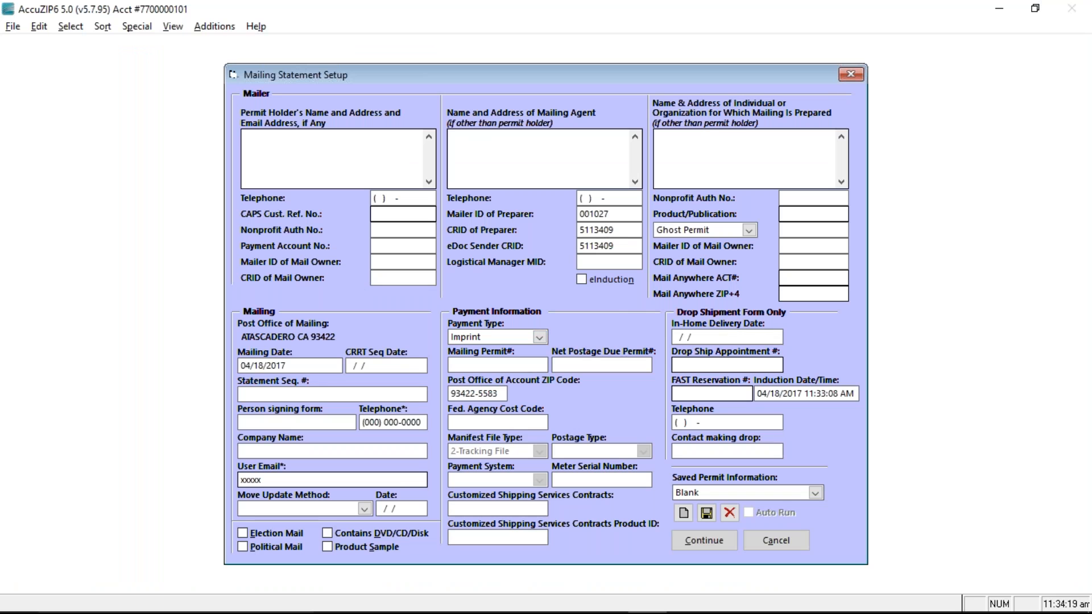
Enter the mailing permit number and check the eDoc Sender CRID value
{"action": "left_click", "coordinate": [513, 367]}
{"action": "type", "text": "111"}
{"action": "left_click", "coordinate": [626, 245]}
{"action": "double_click", "coordinate": [603, 245]}
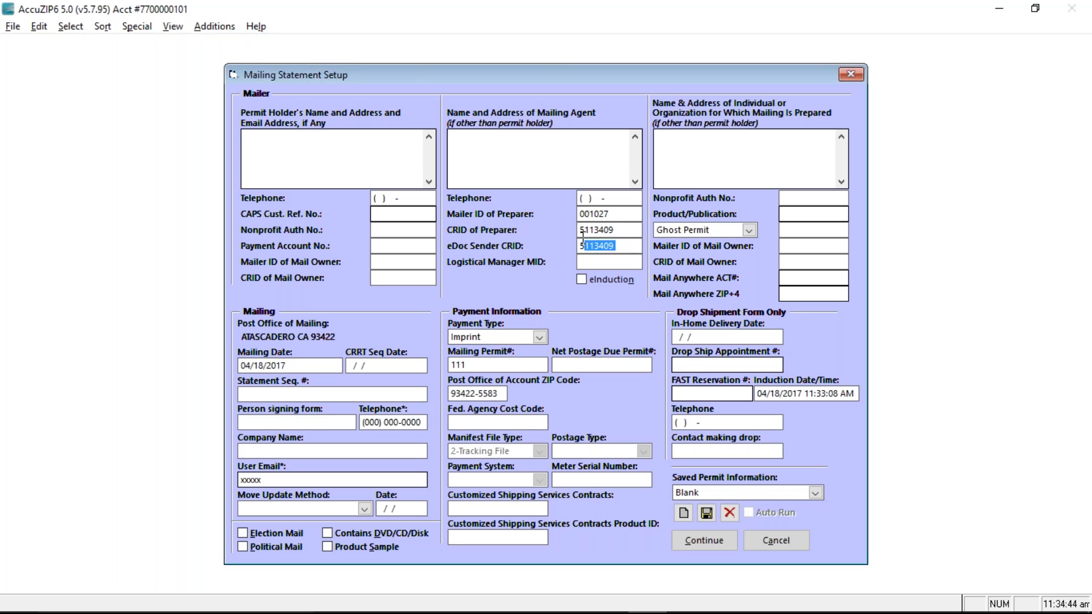
Save the permit details as a new saved permit named 'your company name'
{"action": "left_click", "coordinate": [684, 512]}
{"action": "left_click", "coordinate": [683, 511]}
{"action": "type", "text": "your c"}
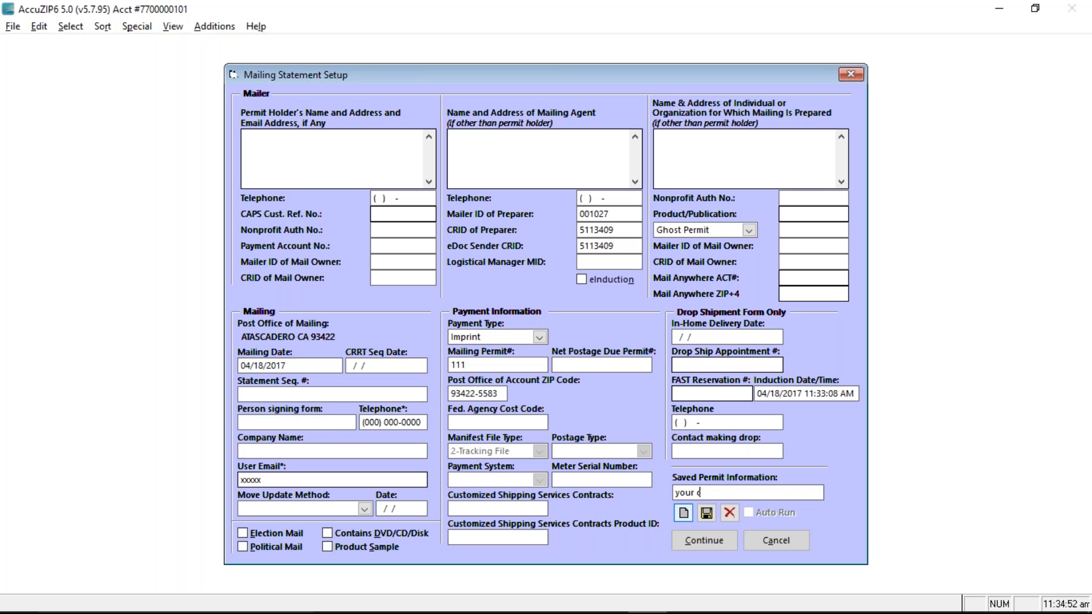
{"action": "type", "text": "ompany name"}
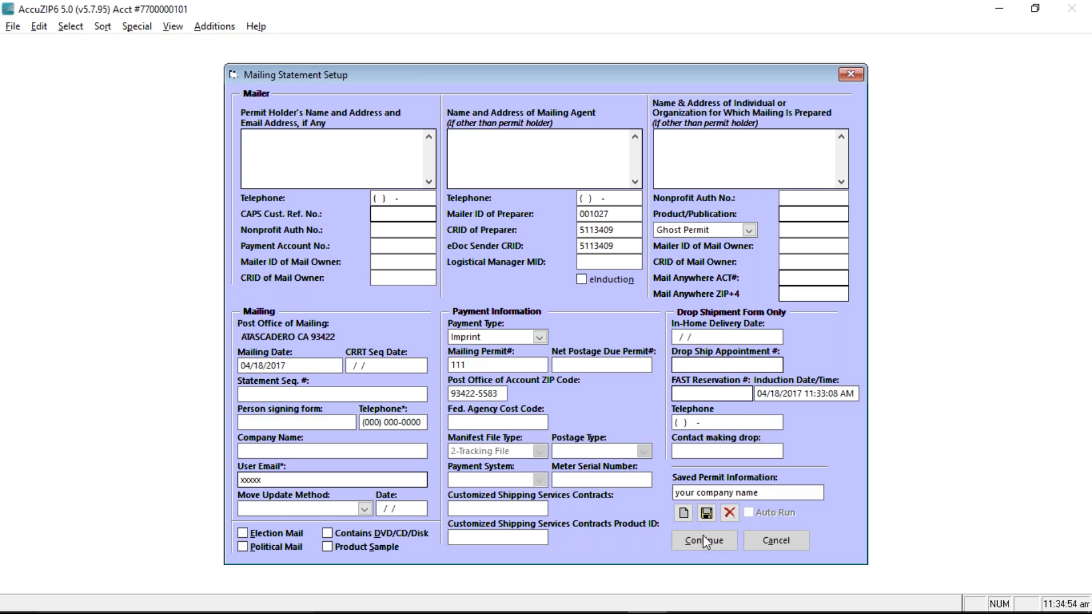
{"action": "left_click", "coordinate": [706, 512]}
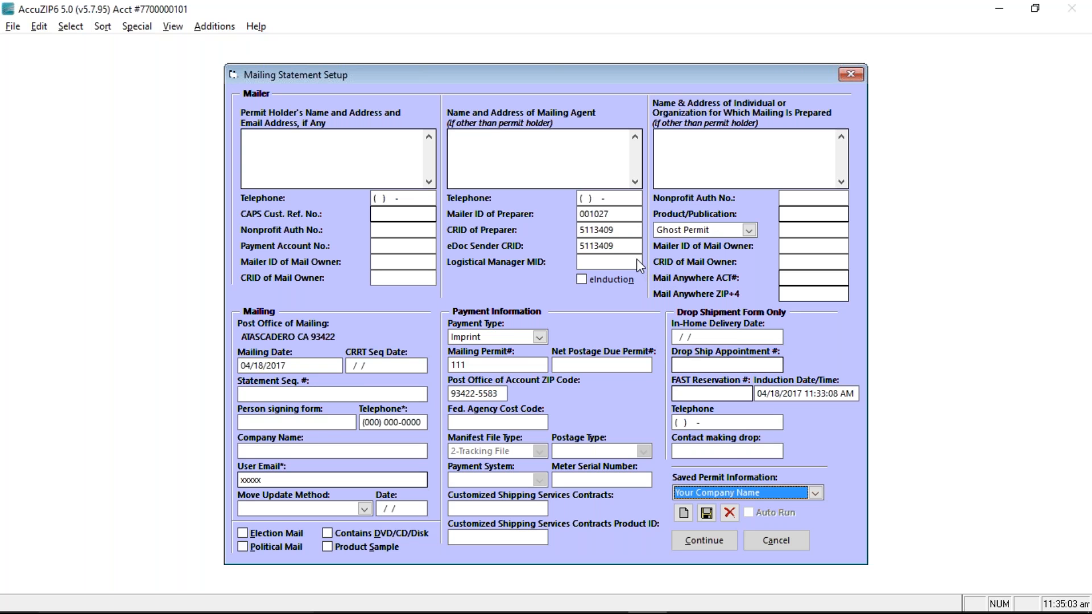
{"action": "left_click_drag", "start_coordinate": [808, 261], "coordinate": [767, 258]}
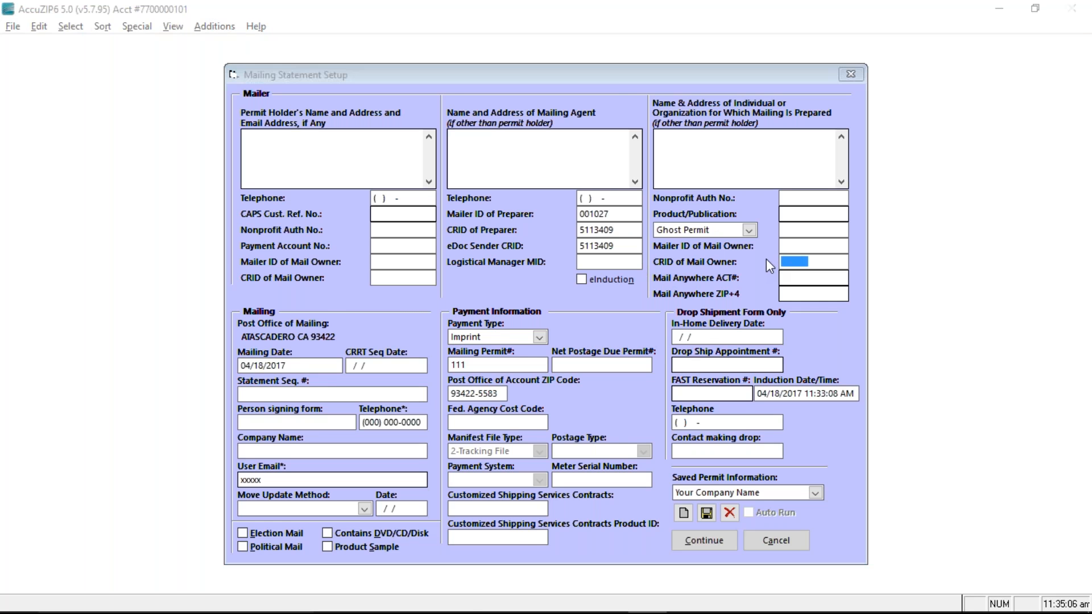
{"action": "key", "text": "alt+Tab"}
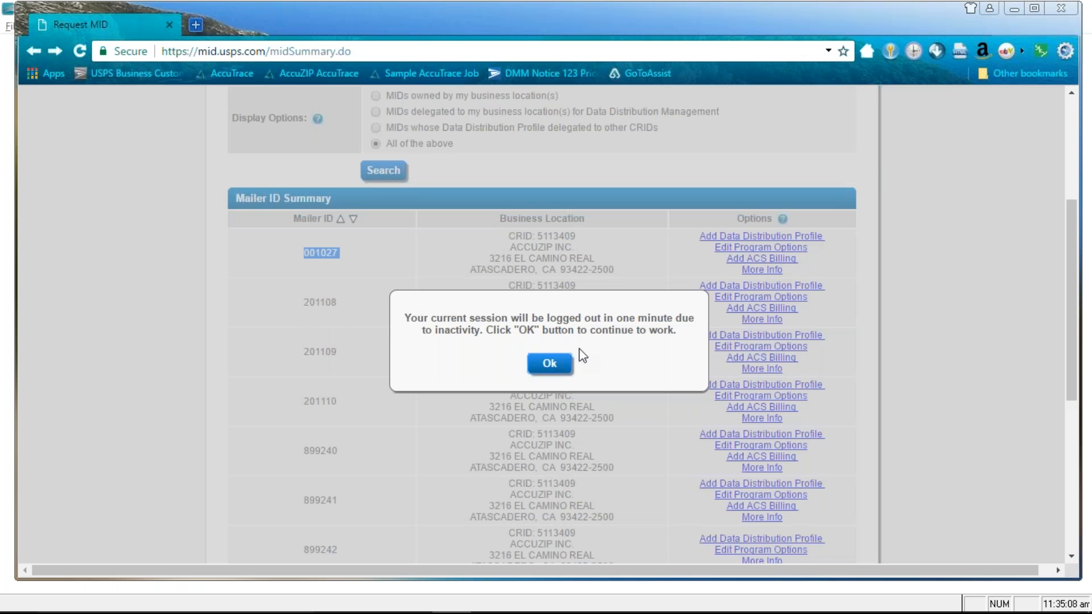
Dismiss the session timeout warning and return to the Business Customer Gateway home page
{"action": "left_click", "coordinate": [550, 364]}
{"action": "scroll", "coordinate": [589, 335], "scroll_direction": "up", "scroll_amount": 4}
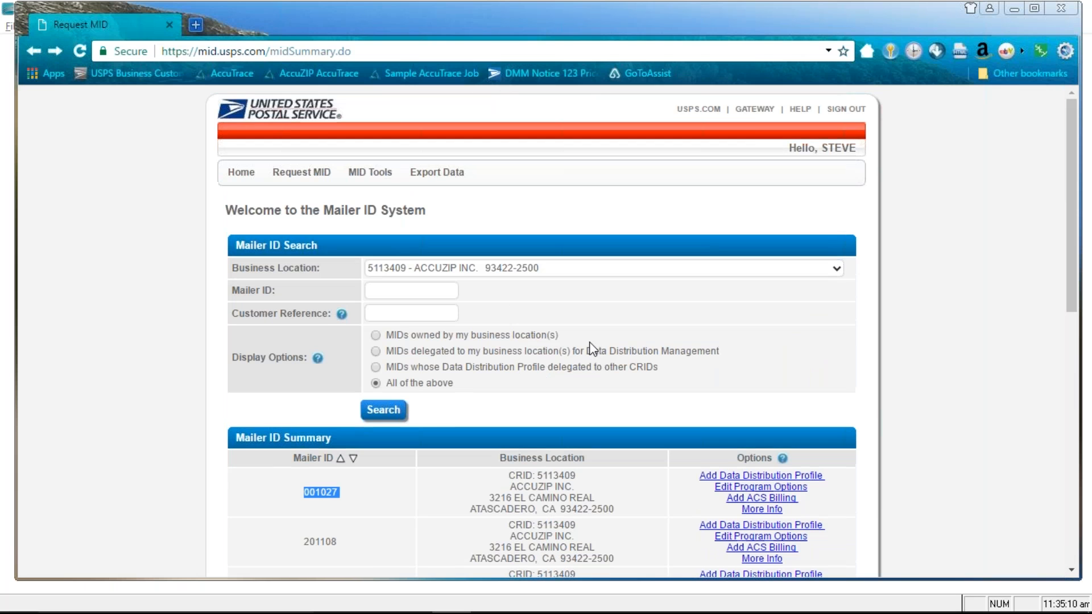
{"action": "left_click", "coordinate": [761, 113]}
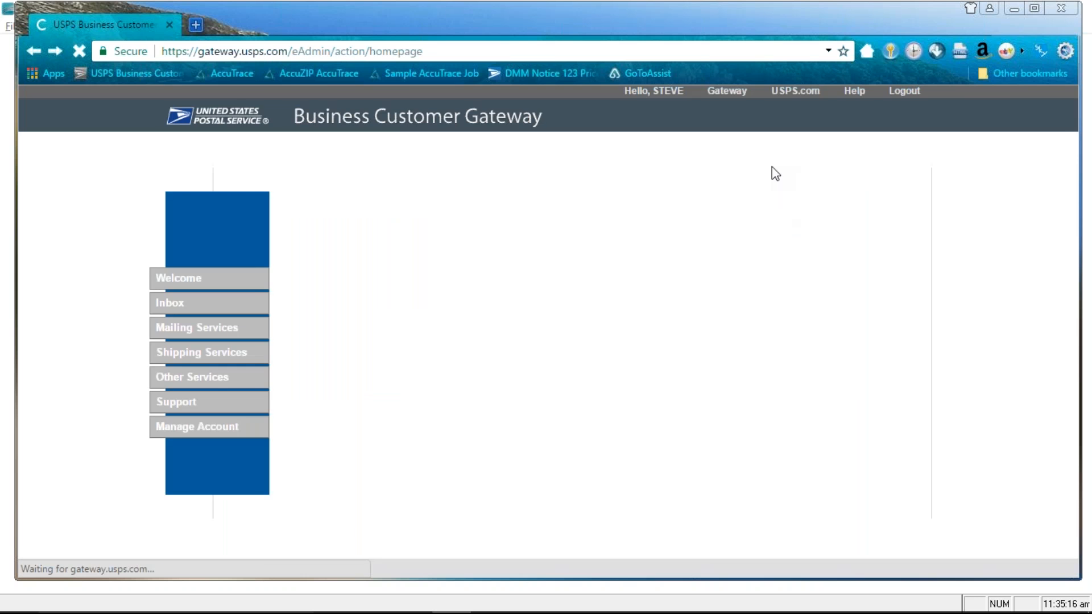
{"action": "scroll", "coordinate": [455, 239], "scroll_direction": "down", "scroll_amount": 3}
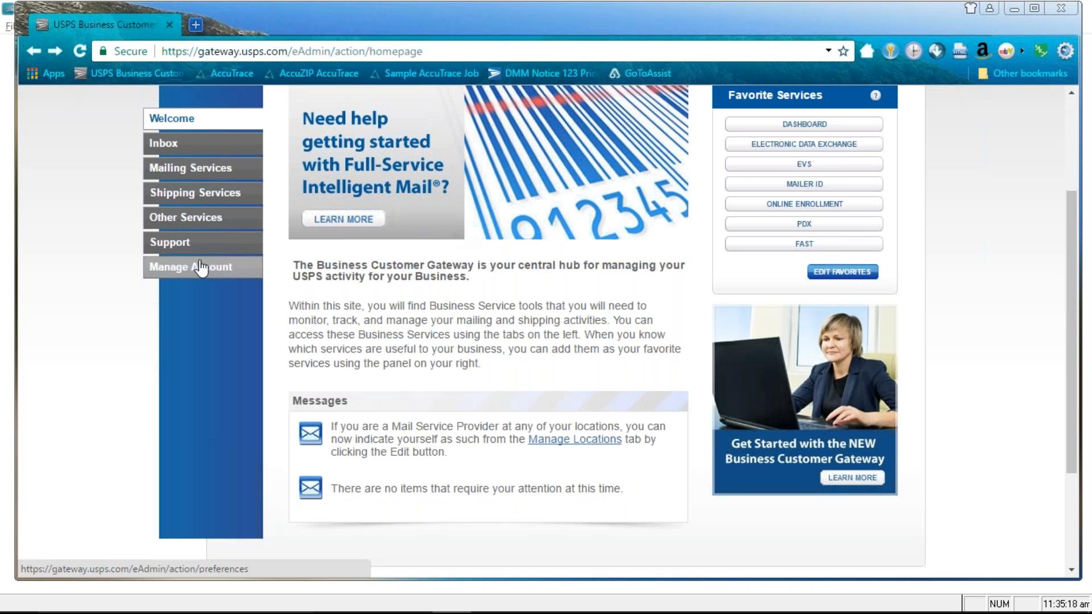
Open Manage Account's GET MIDS/CRIDS page and highlight the CRID request type
{"action": "left_click", "coordinate": [184, 268]}
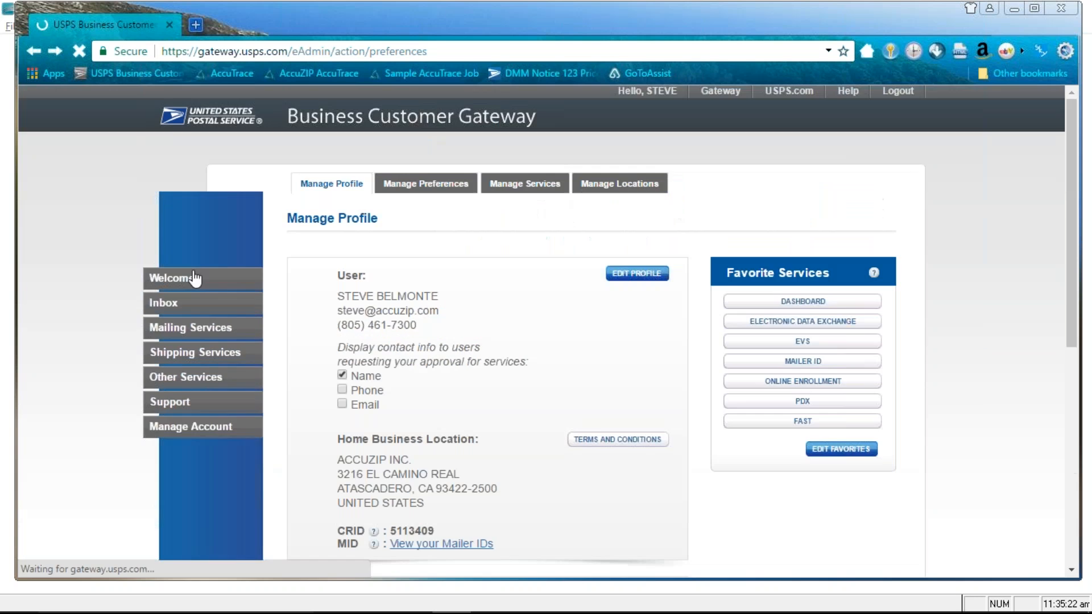
{"action": "scroll", "coordinate": [517, 307], "scroll_direction": "down", "scroll_amount": 3}
{"action": "scroll", "coordinate": [516, 310], "scroll_direction": "down", "scroll_amount": 5}
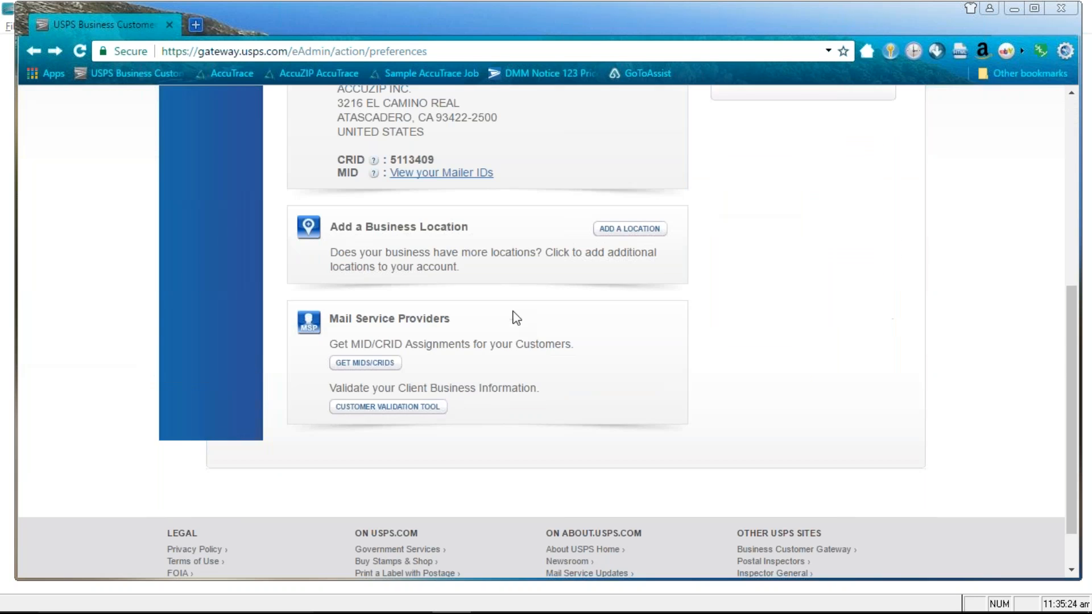
{"action": "scroll", "coordinate": [398, 370], "scroll_direction": "up", "scroll_amount": 2}
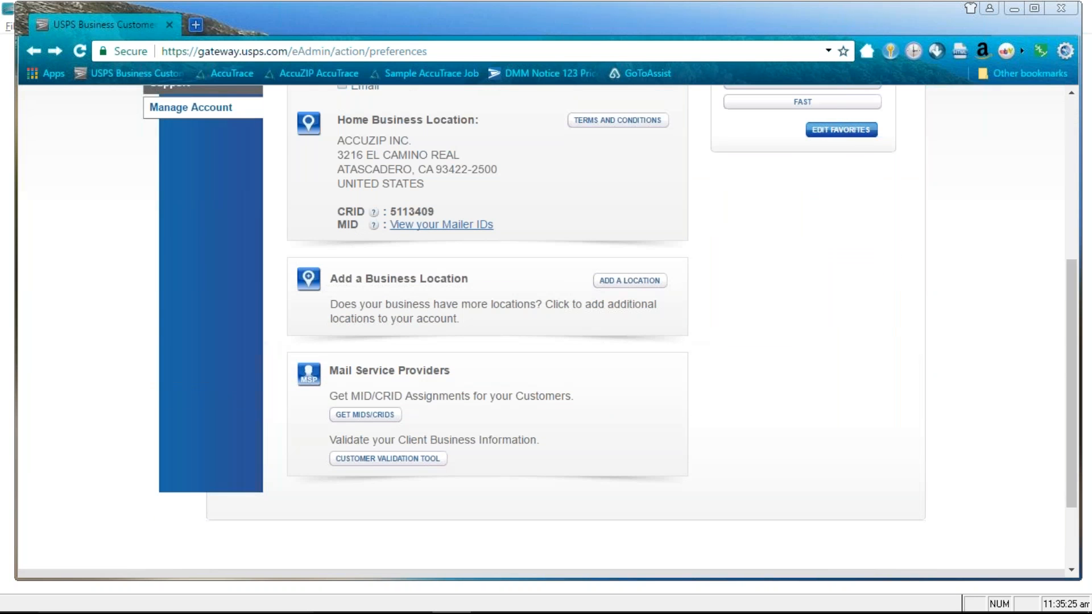
{"action": "left_click", "coordinate": [364, 417]}
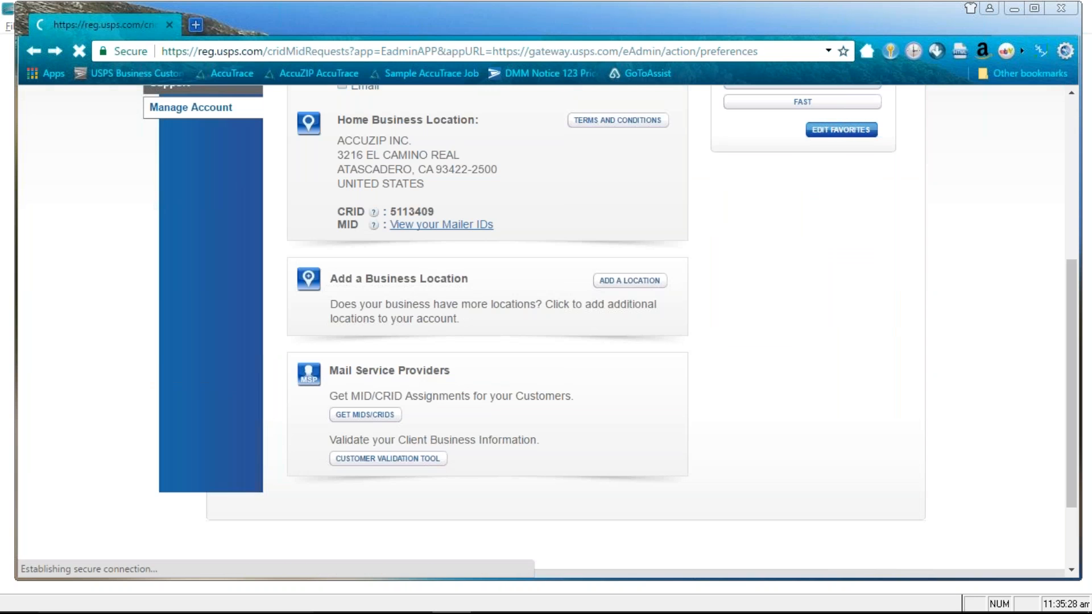
{"action": "scroll", "coordinate": [373, 391], "scroll_direction": "down", "scroll_amount": 1}
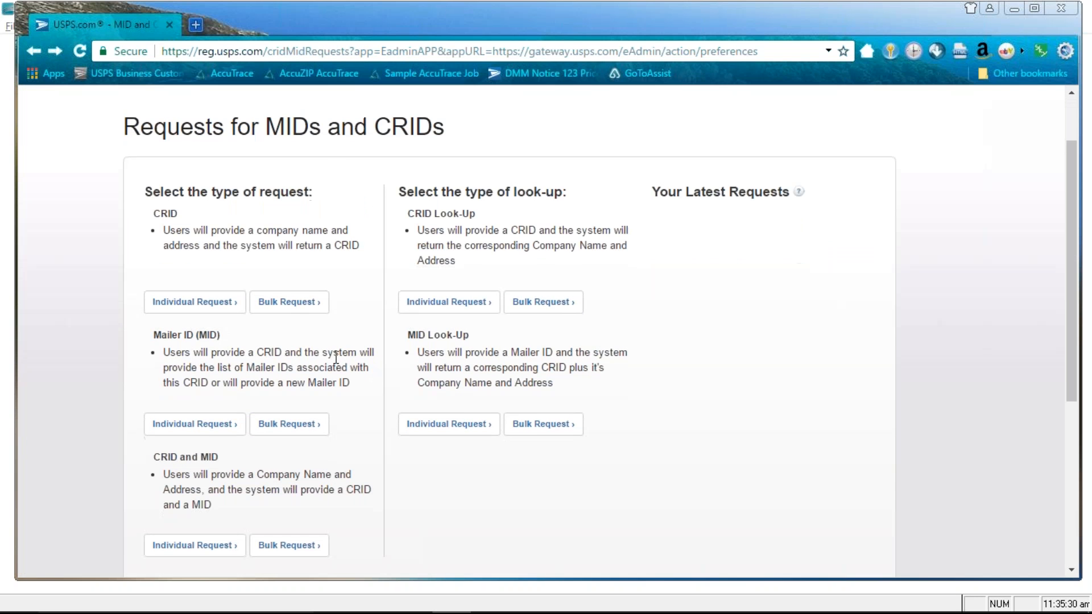
{"action": "left_click_drag", "start_coordinate": [178, 214], "coordinate": [152, 214]}
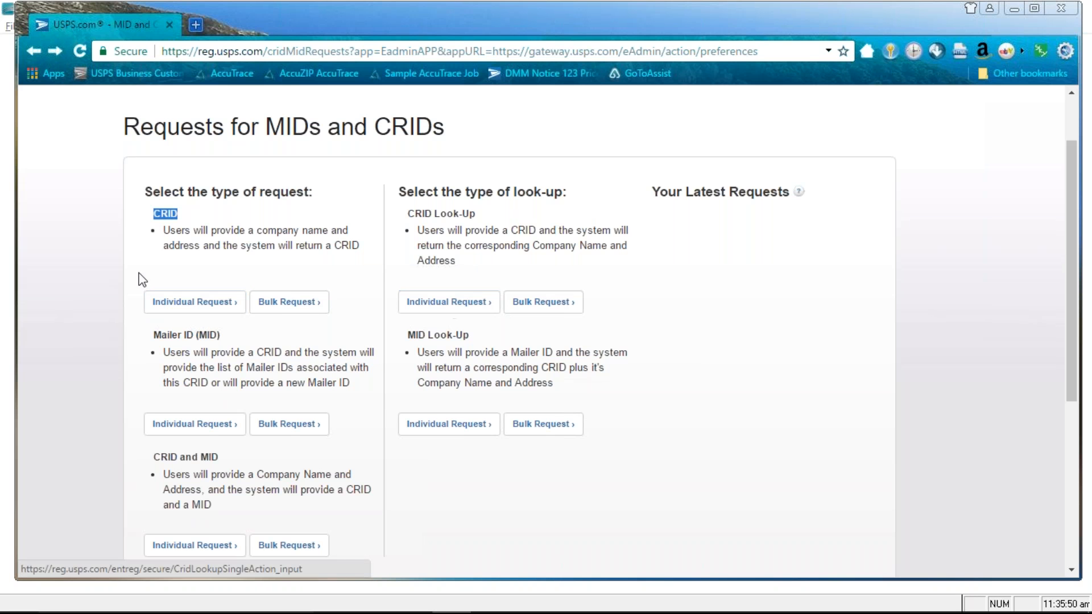
Start an individual CRID request for company Goshi, entering its street, city, California state and ZIP
{"action": "left_click", "coordinate": [182, 303]}
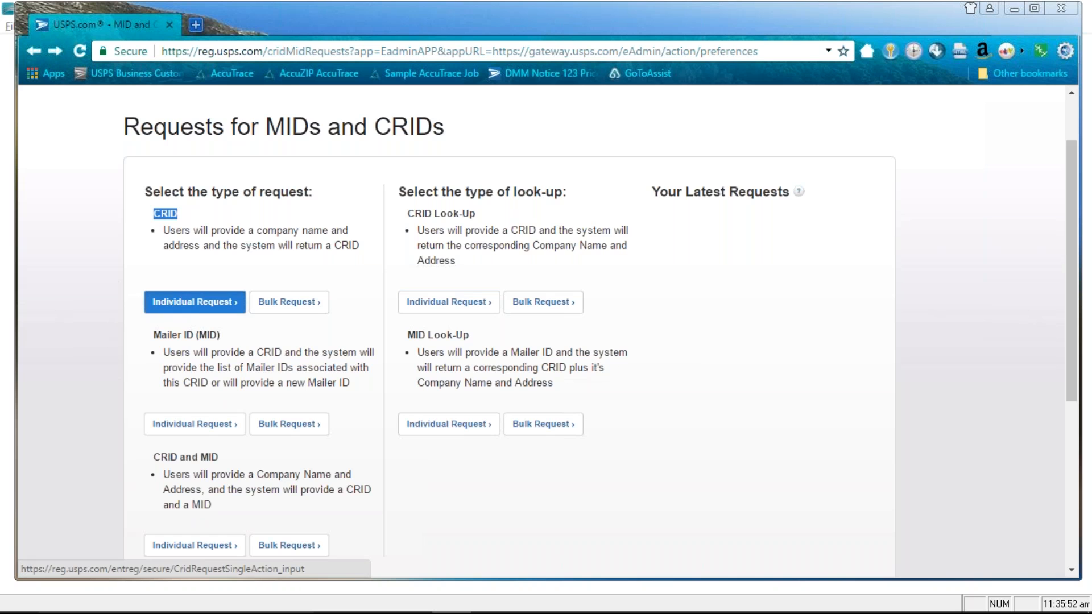
{"action": "scroll", "coordinate": [500, 305], "scroll_direction": "down", "scroll_amount": 1}
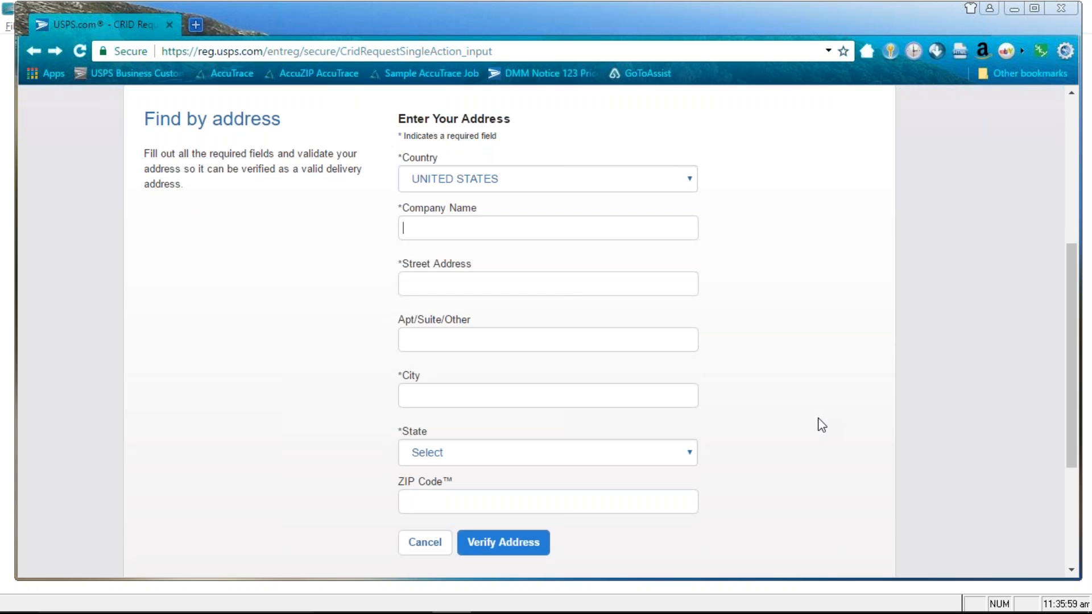
{"action": "type", "text": "Goshi"}
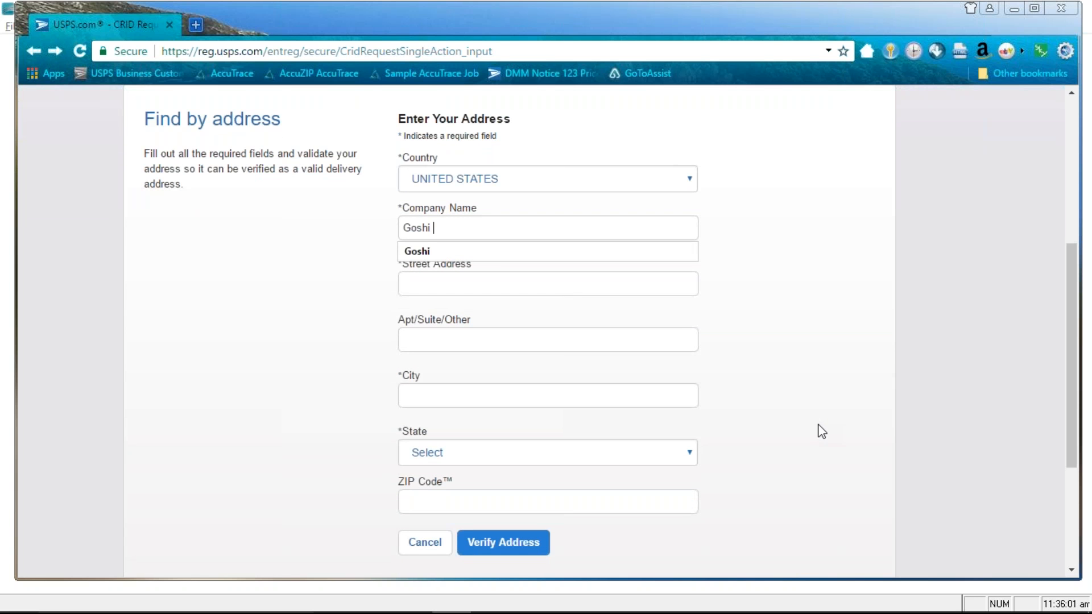
{"action": "key", "text": "Escape"}
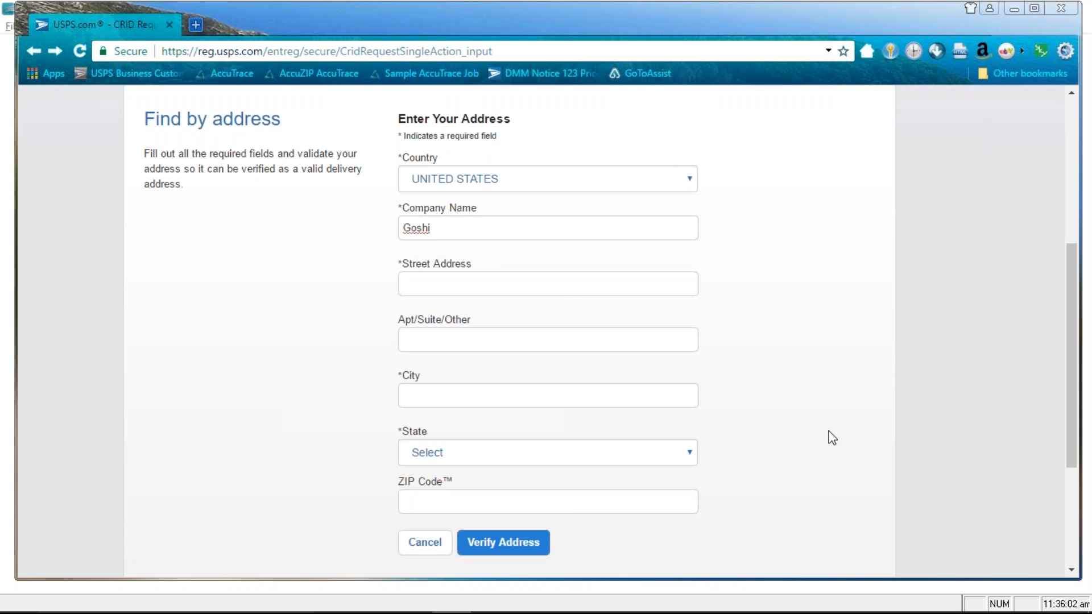
{"action": "left_click", "coordinate": [520, 276]}
{"action": "type", "text": "Paso Robles"}
{"action": "key", "text": "Tab"}
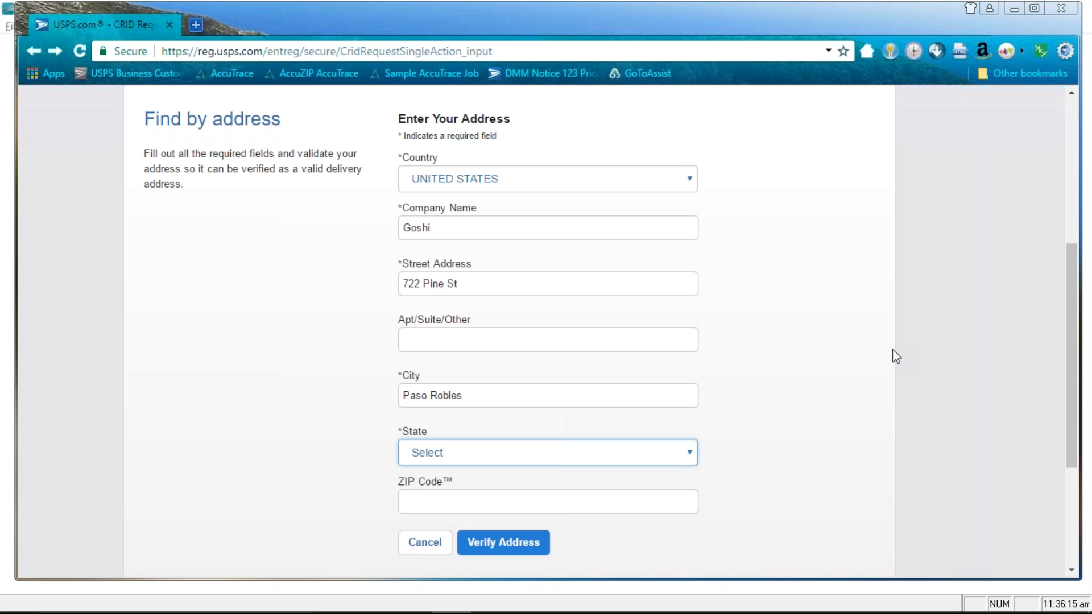
{"action": "key", "text": "c"}
{"action": "key", "text": "Tab"}
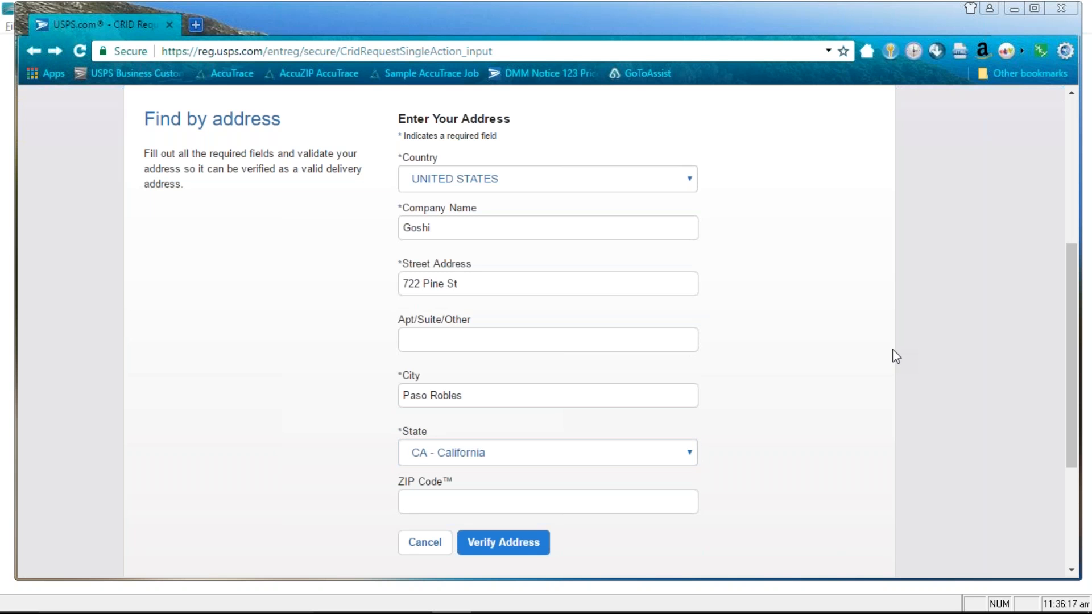
{"action": "type", "text": "93446-"}
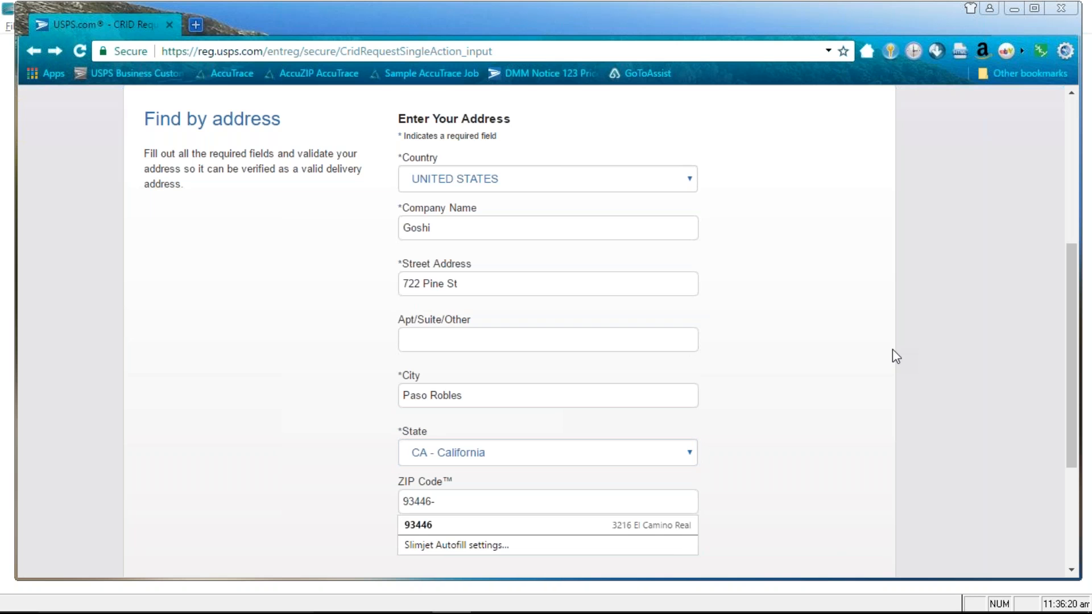
{"action": "type", "text": "28"}
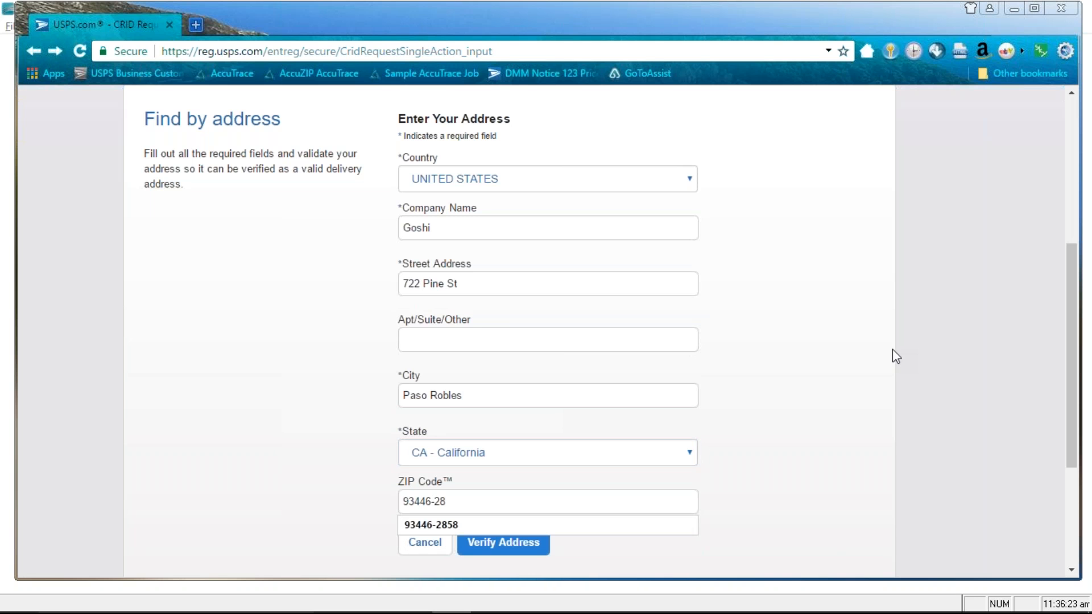
{"action": "type", "text": "58"}
Verify the company address, submit the CRID request and select the newly issued CRID number
{"action": "left_click", "coordinate": [520, 545]}
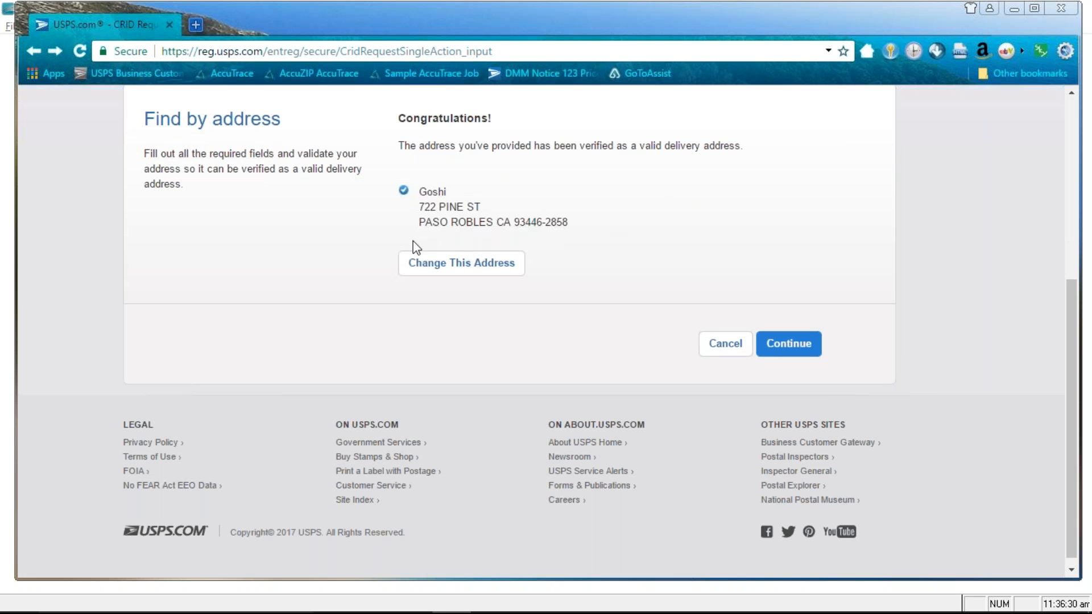
{"action": "left_click", "coordinate": [791, 344]}
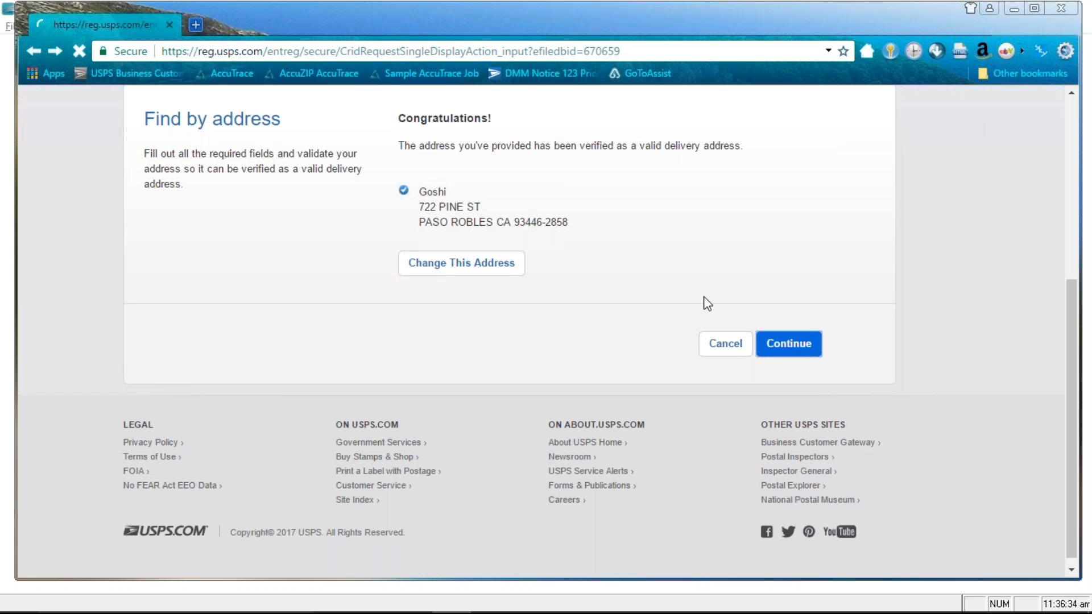
{"action": "scroll", "coordinate": [199, 256], "scroll_direction": "down", "scroll_amount": 3}
{"action": "left_click_drag", "start_coordinate": [200, 255], "coordinate": [160, 243]}
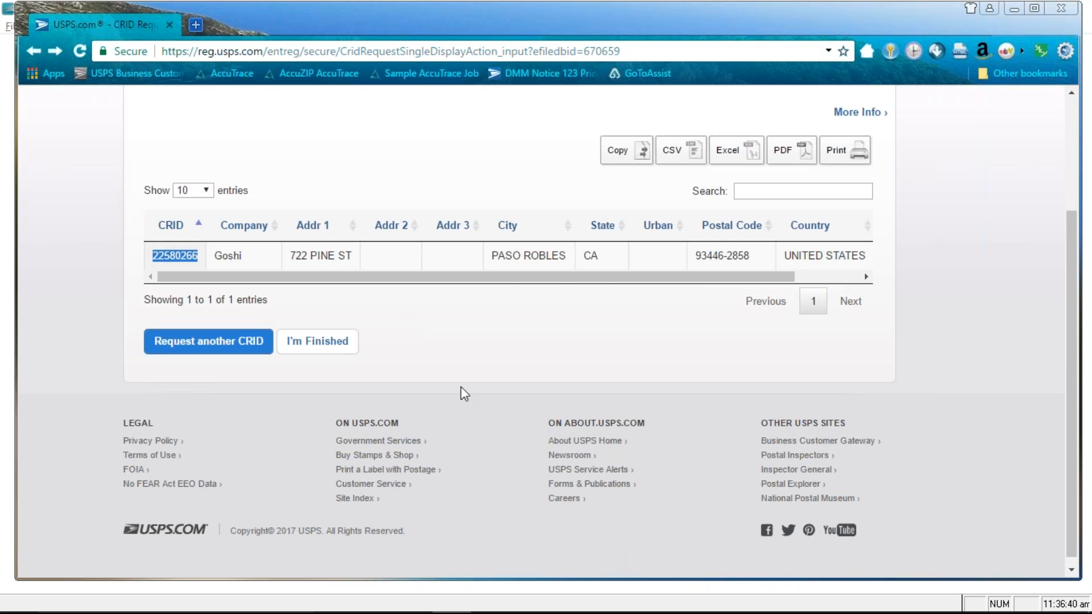
{"action": "key", "text": "alt+Tab"}
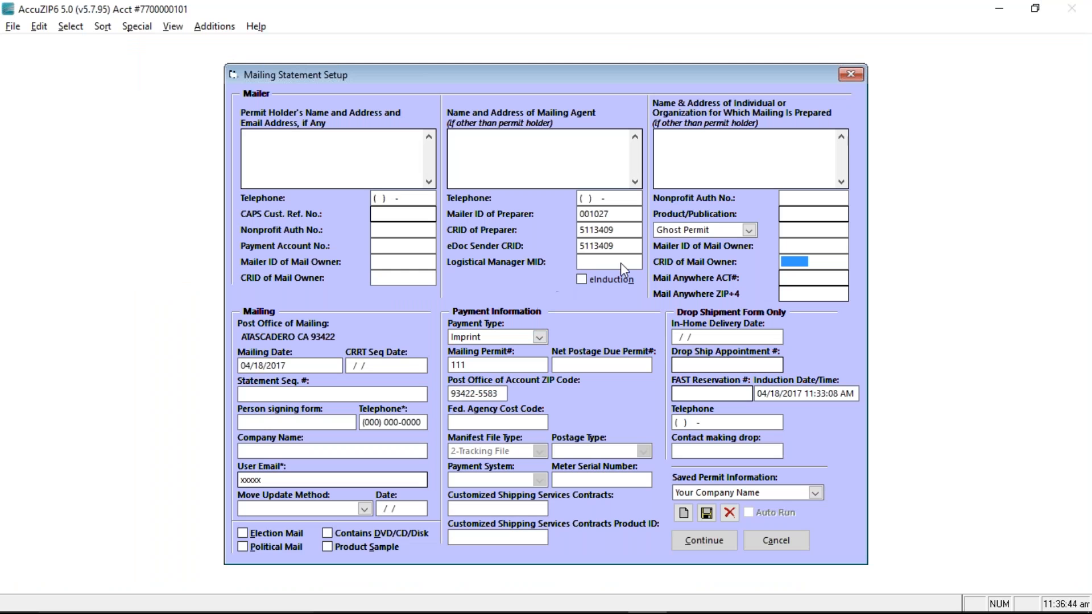
Paste the new CRID into CRID of Mail Owner and save the permit settings as profile Goshi
{"action": "left_click_drag", "start_coordinate": [822, 263], "coordinate": [732, 247]}
{"action": "type", "text": "22580266"}
{"action": "left_click", "coordinate": [684, 514]}
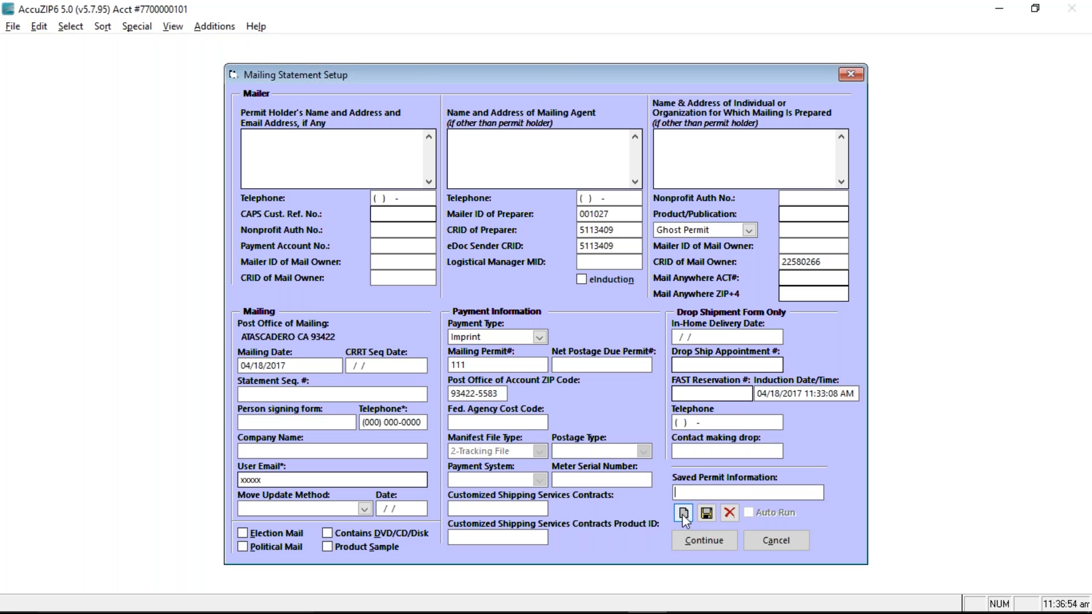
{"action": "type", "text": "Goshi"}
{"action": "left_click", "coordinate": [707, 513]}
{"action": "left_click", "coordinate": [778, 498]}
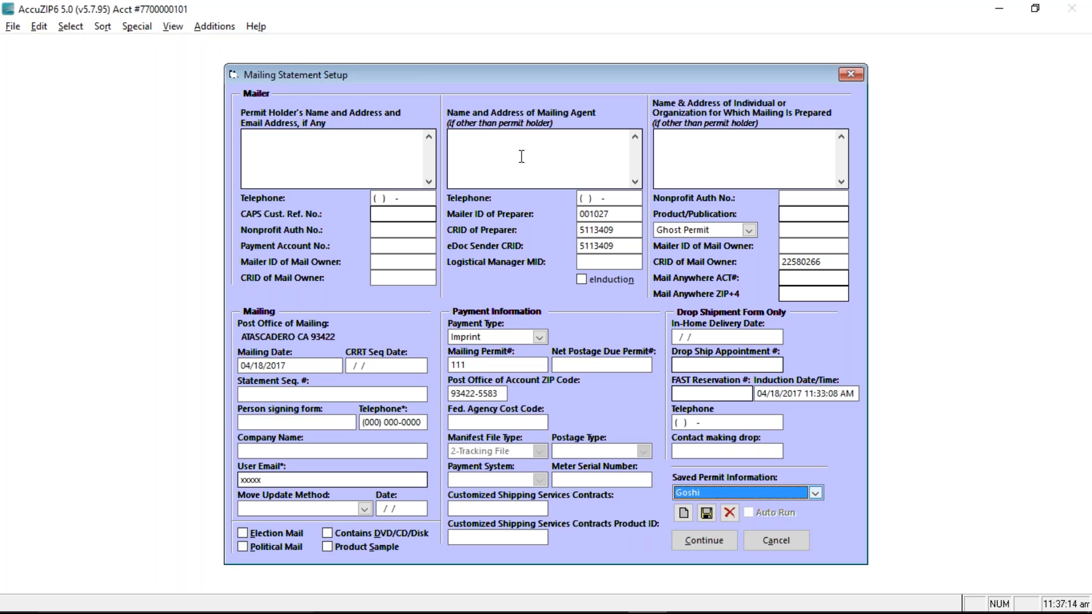
Review the agent and owner details, recopy the CRID from the browser, and accept the mailing statement
{"action": "left_click", "coordinate": [688, 139]}
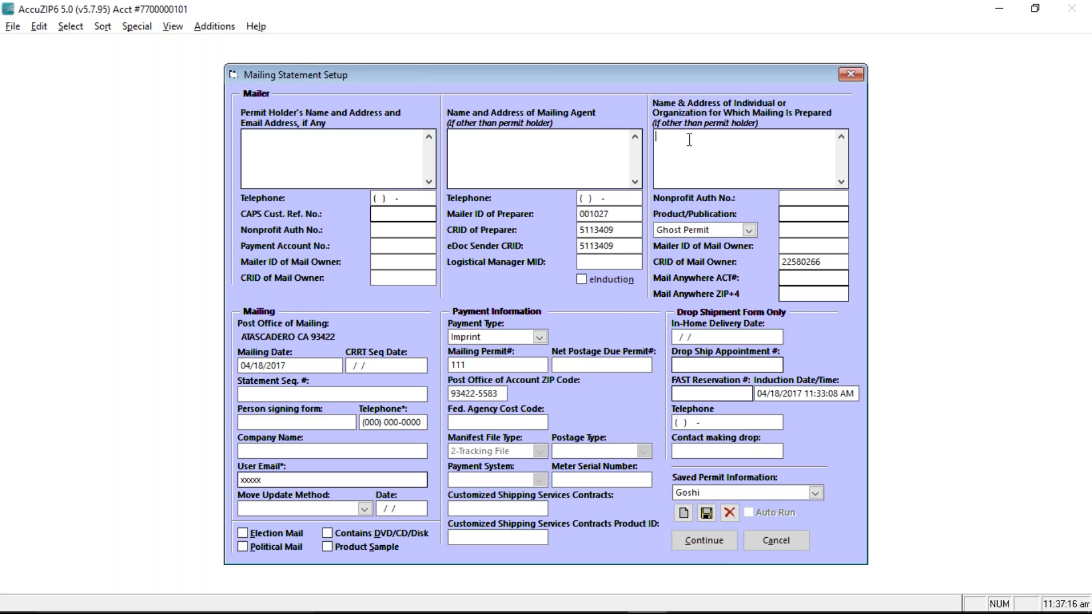
{"action": "left_click", "coordinate": [482, 152]}
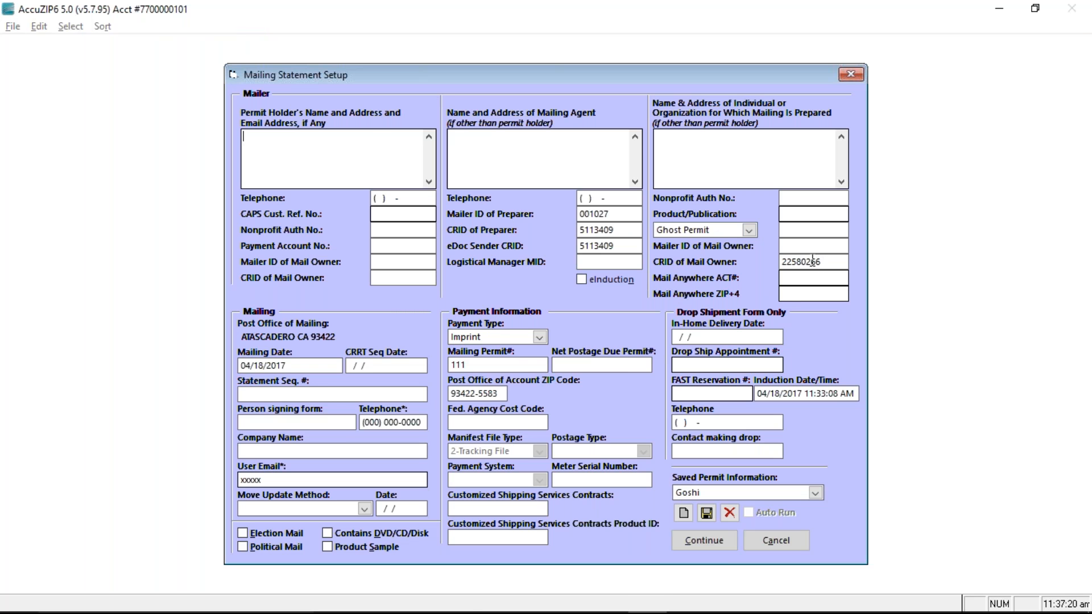
{"action": "key", "text": "alt+Tab"}
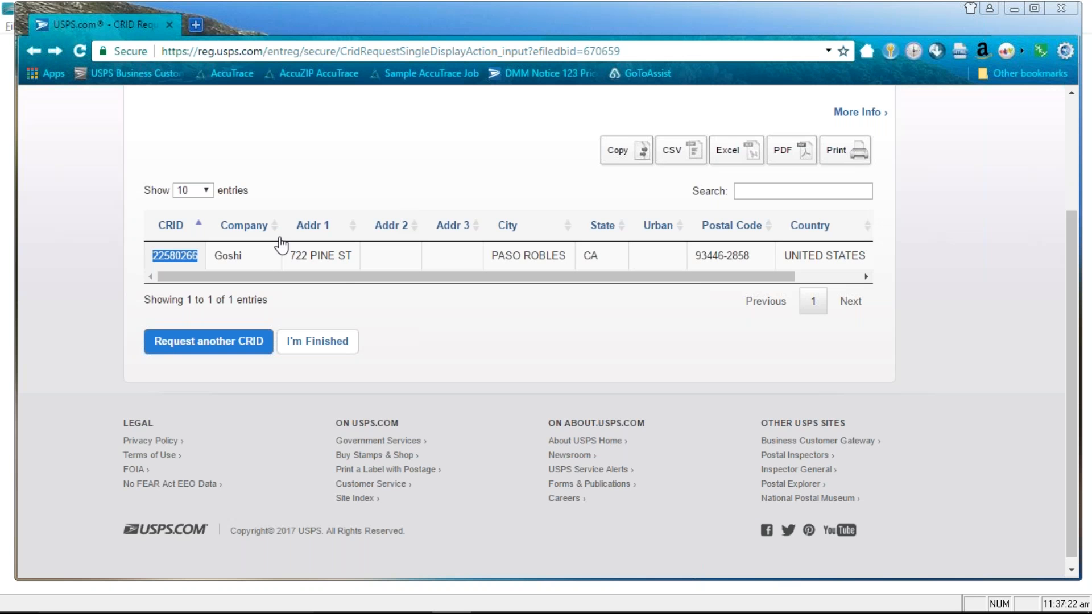
{"action": "left_click", "coordinate": [198, 254]}
{"action": "left_click_drag", "start_coordinate": [198, 254], "coordinate": [143, 255]}
{"action": "left_click", "coordinate": [170, 259]}
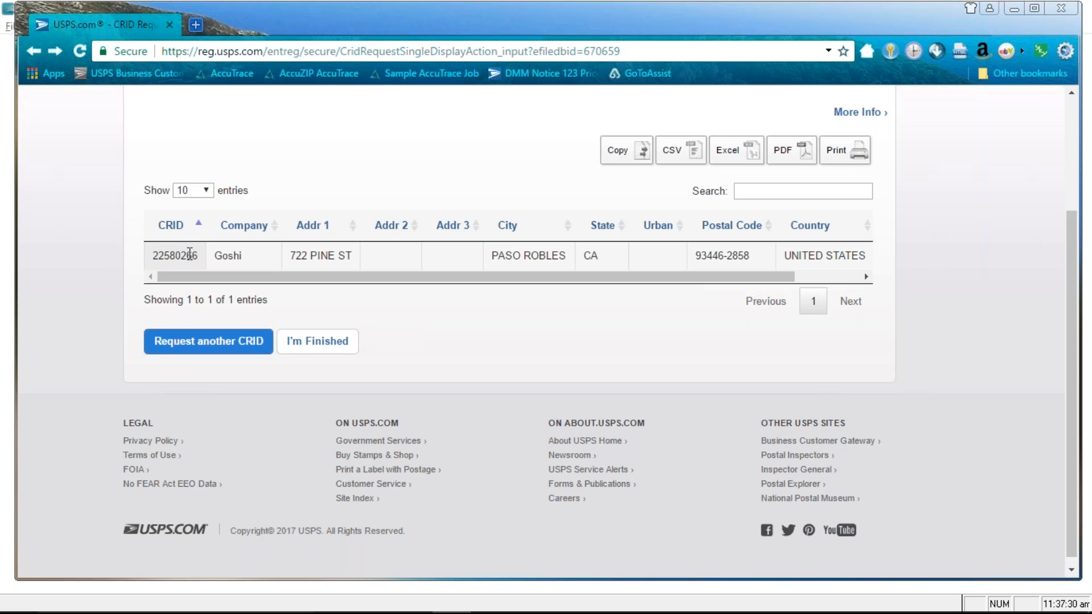
{"action": "key", "text": "alt+Tab"}
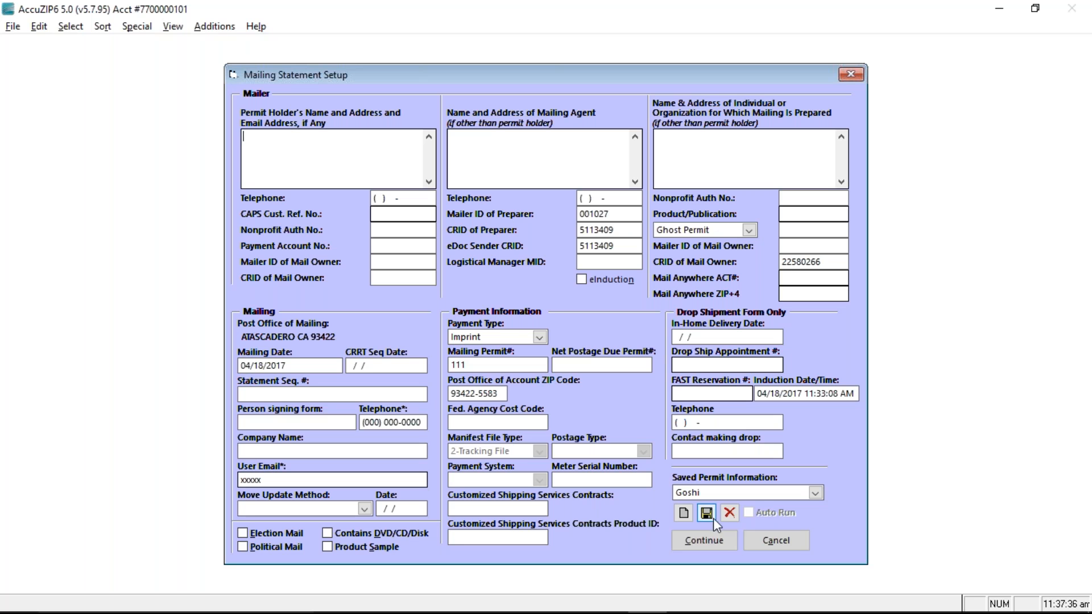
{"action": "left_click", "coordinate": [715, 538]}
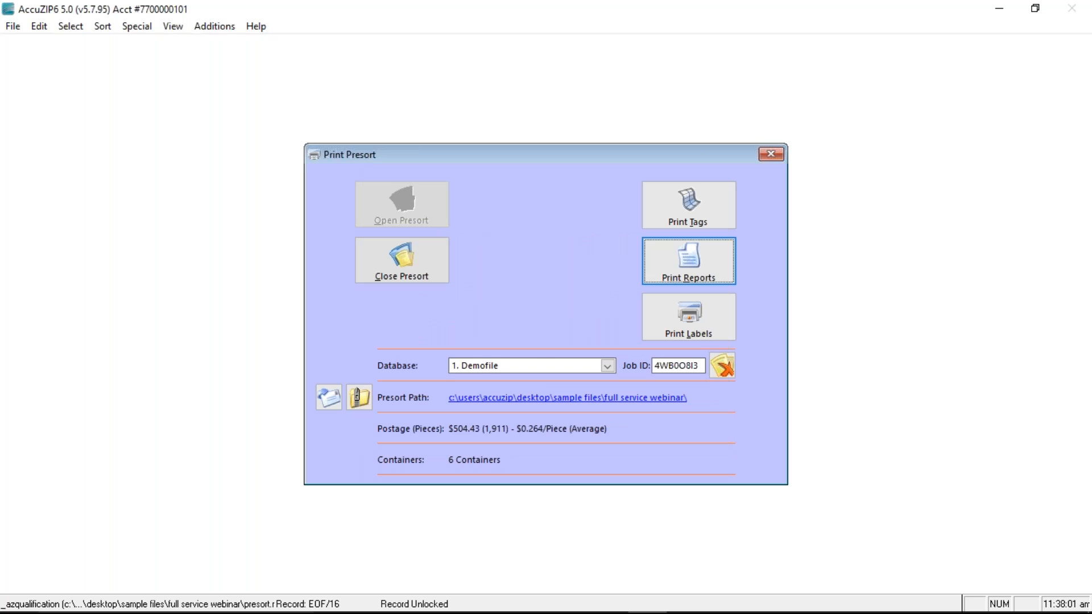
Leave the CRID page and go back to the Business Customer Gateway welcome page
{"action": "key", "text": "alt+Tab"}
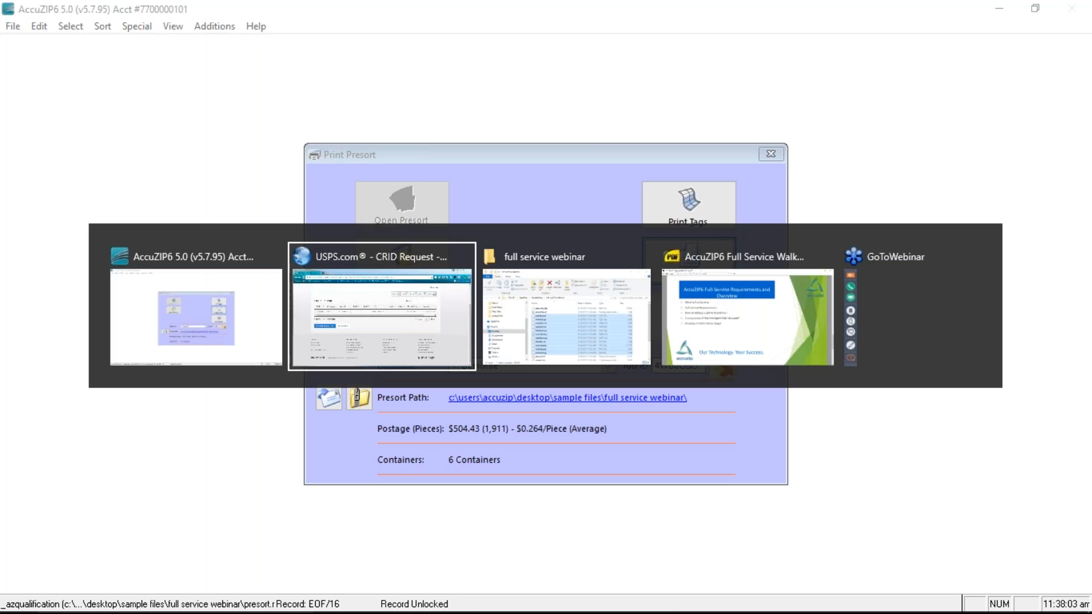
{"action": "scroll", "coordinate": [648, 361], "scroll_direction": "up", "scroll_amount": 3}
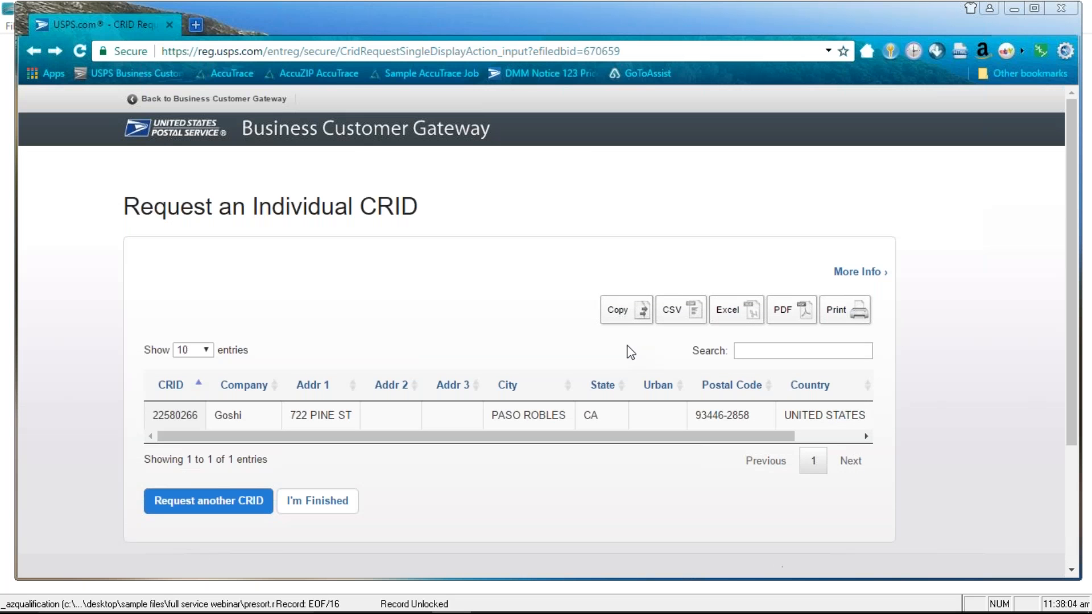
{"action": "left_click", "coordinate": [179, 103]}
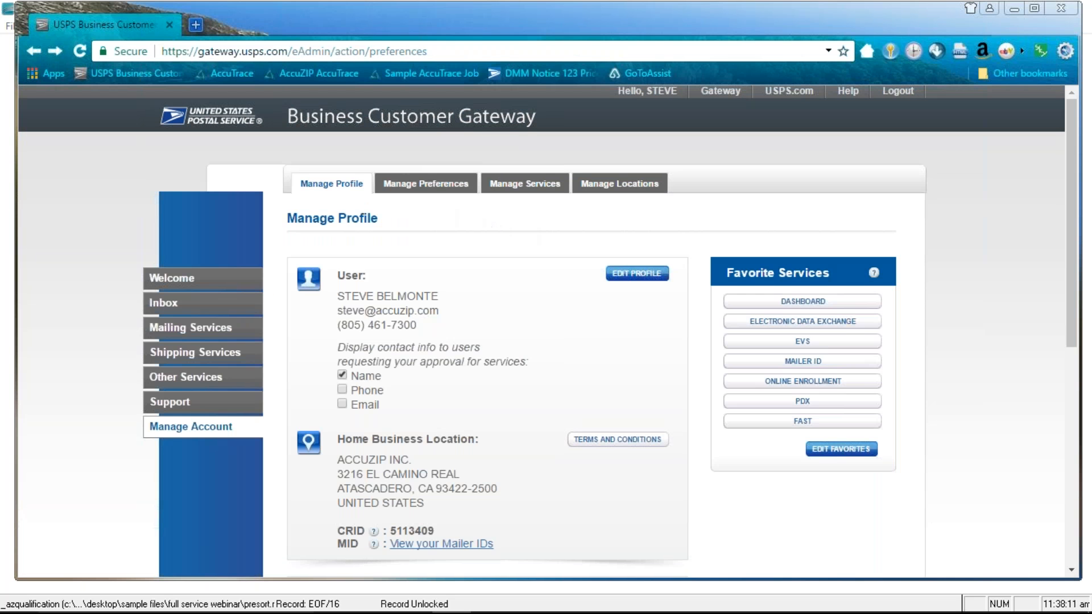
{"action": "left_click", "coordinate": [210, 279]}
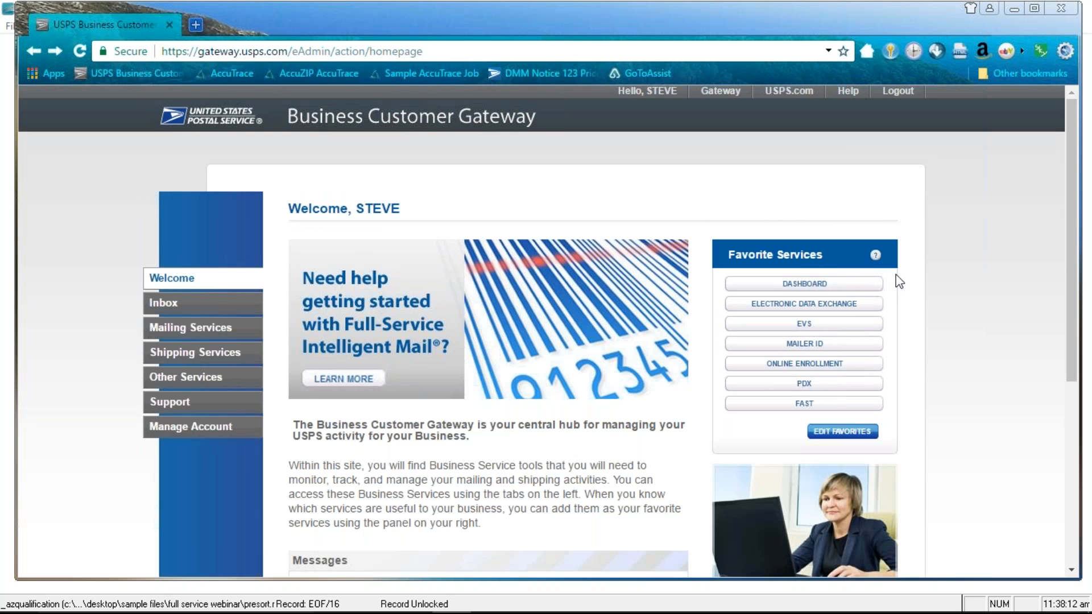
Edit the favorite services and select Electronic Data Exchange
{"action": "scroll", "coordinate": [910, 294], "scroll_direction": "down", "scroll_amount": 2}
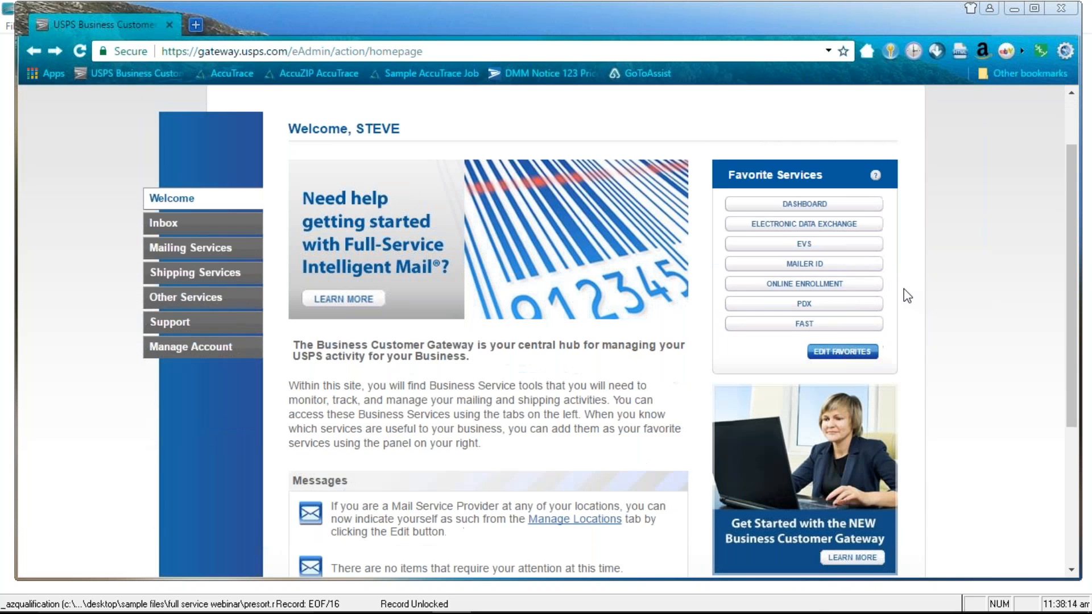
{"action": "scroll", "coordinate": [908, 296], "scroll_direction": "down", "scroll_amount": 1}
{"action": "scroll", "coordinate": [908, 296], "scroll_direction": "up", "scroll_amount": 2}
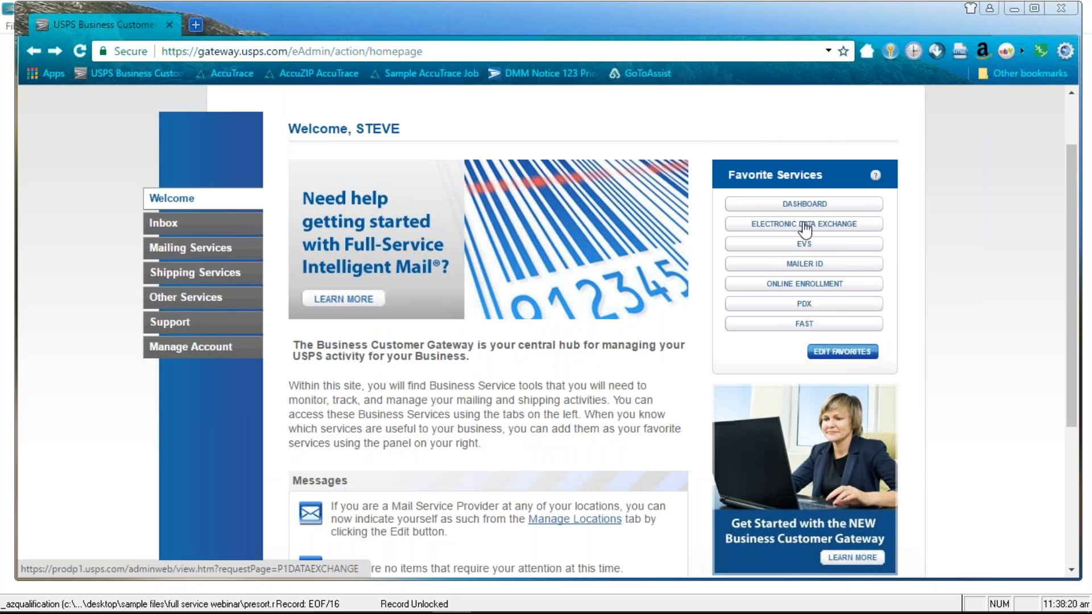
{"action": "left_click", "coordinate": [834, 353]}
{"action": "scroll", "coordinate": [751, 361], "scroll_direction": "down", "scroll_amount": 4}
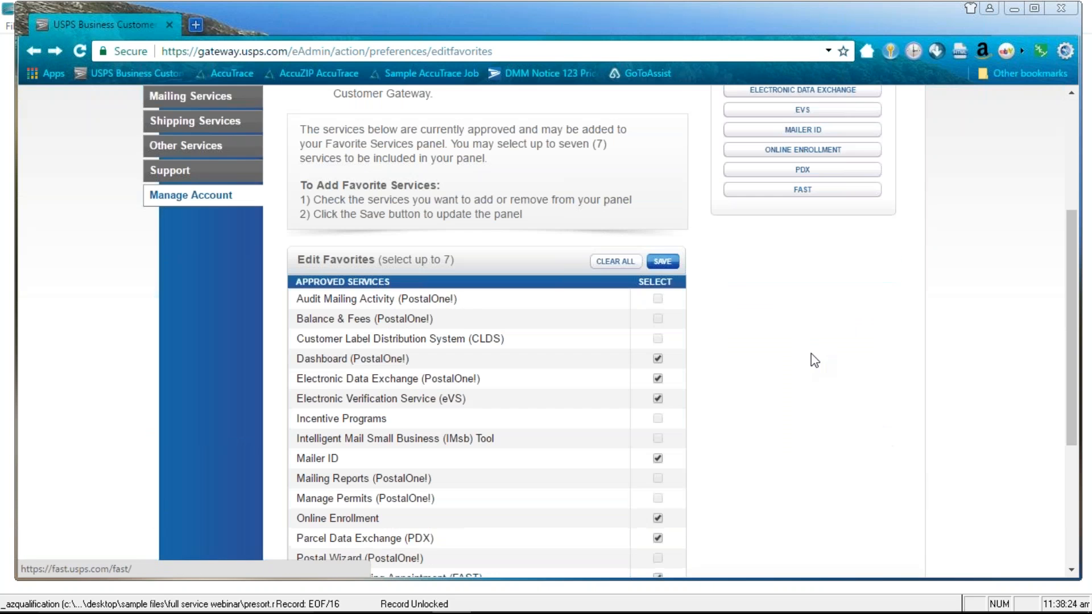
{"action": "scroll", "coordinate": [791, 352], "scroll_direction": "down", "scroll_amount": 3}
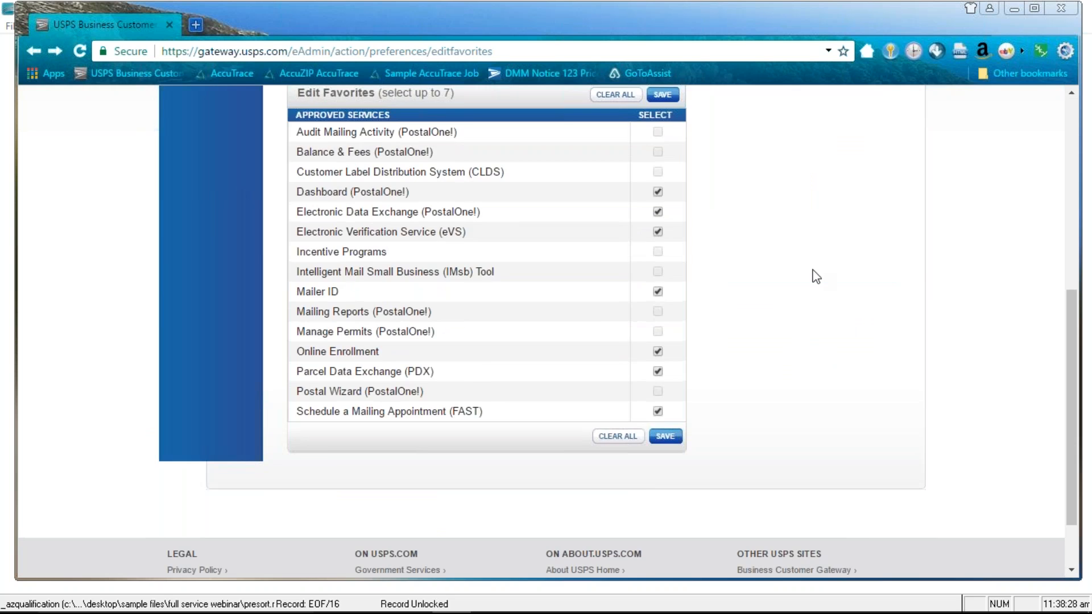
{"action": "scroll", "coordinate": [803, 273], "scroll_direction": "up", "scroll_amount": 5}
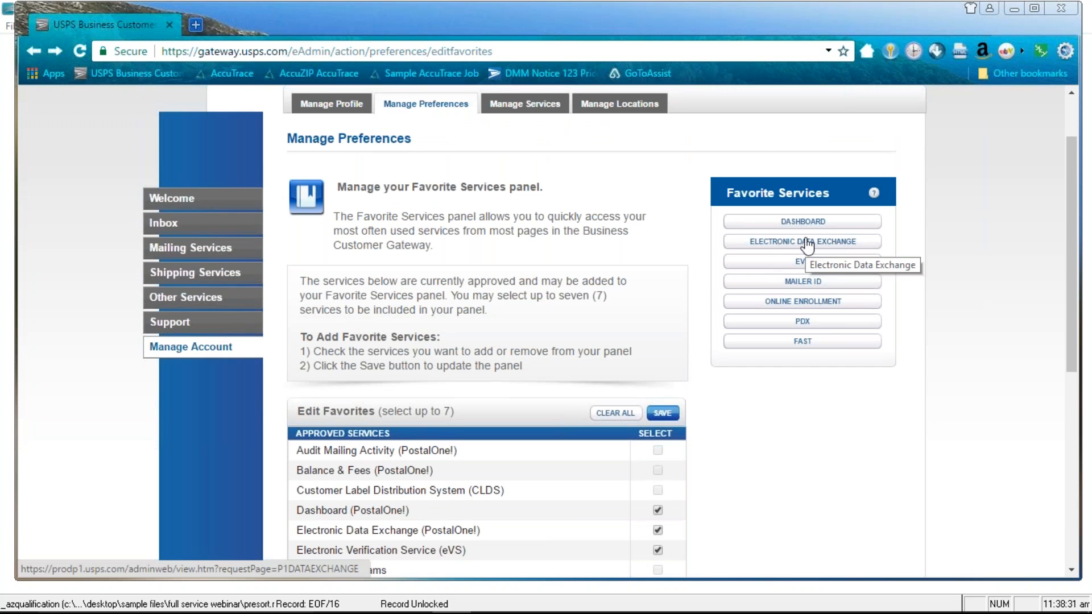
{"action": "left_click", "coordinate": [800, 241]}
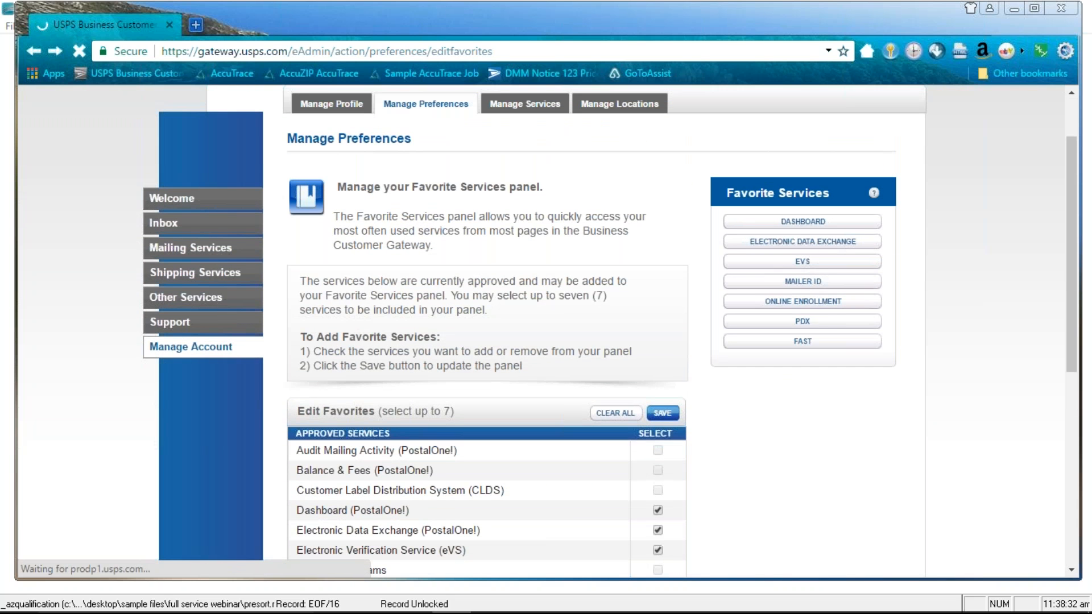
{"action": "scroll", "coordinate": [494, 294], "scroll_direction": "down", "scroll_amount": 3}
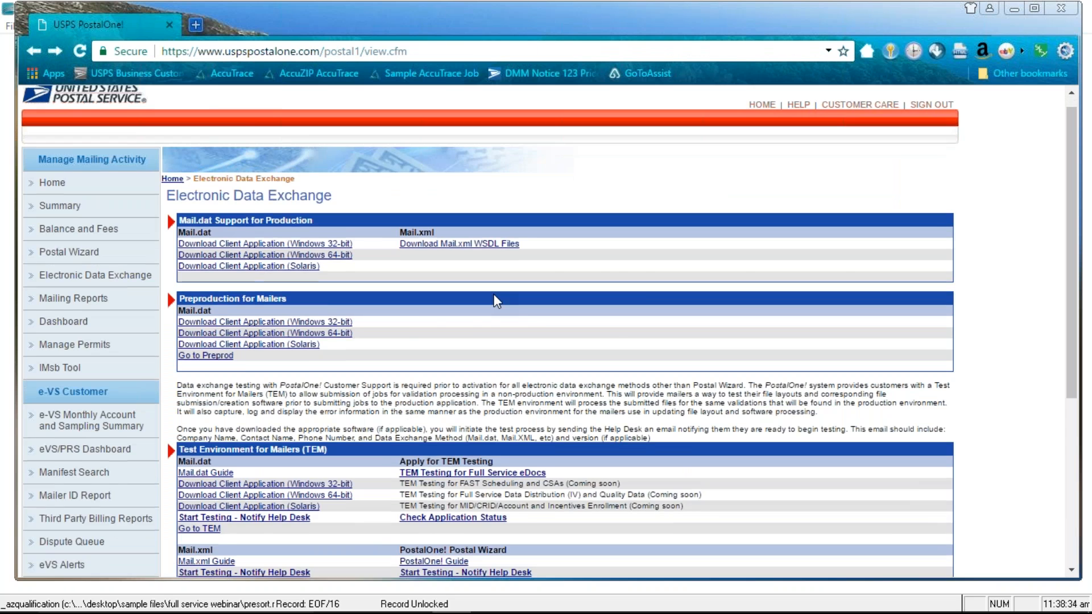
{"action": "scroll", "coordinate": [459, 278], "scroll_direction": "up", "scroll_amount": 1}
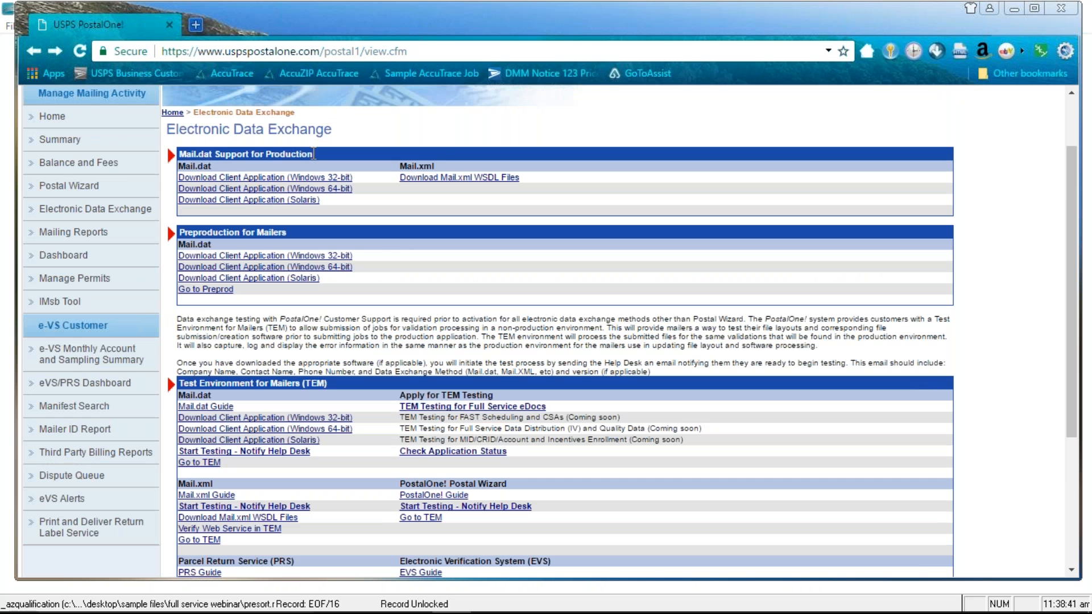
{"action": "right_click", "coordinate": [269, 194]}
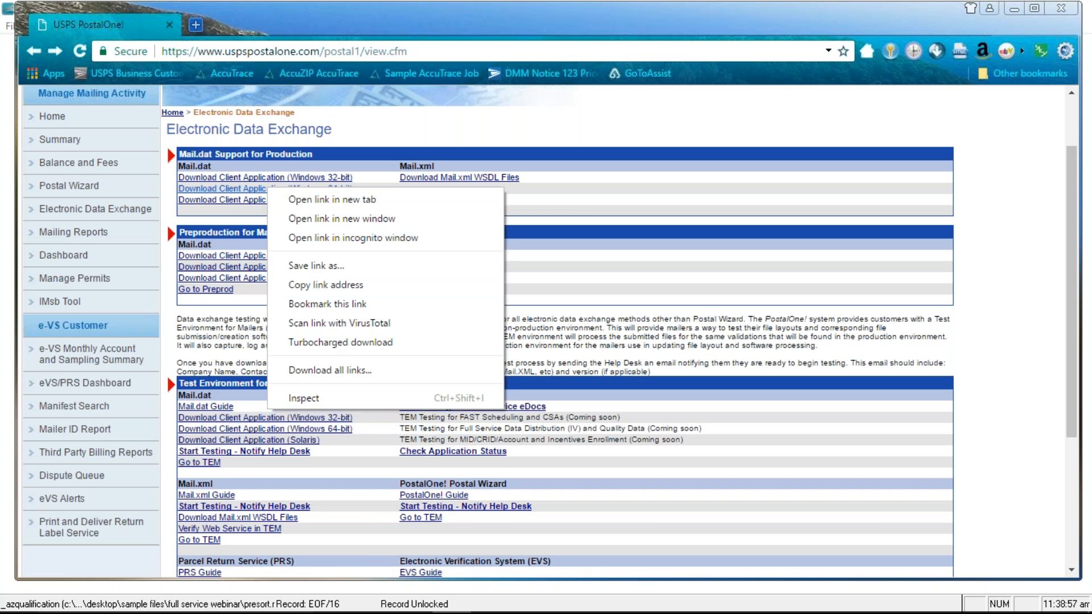
{"action": "key", "text": "Escape"}
{"action": "right_click", "coordinate": [268, 188]}
{"action": "left_click", "coordinate": [483, 123]}
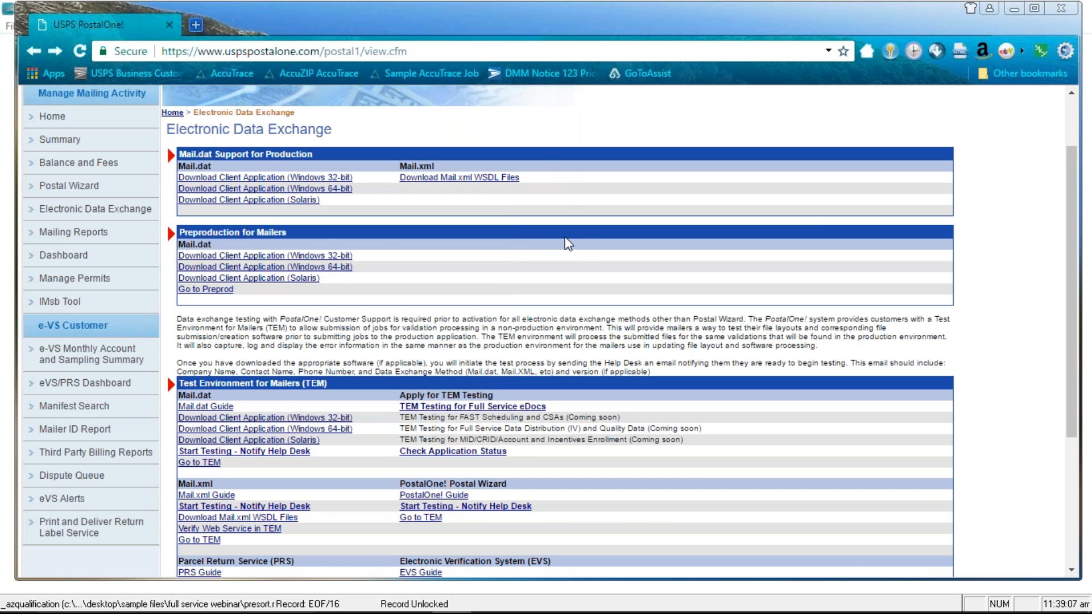
{"action": "left_click_drag", "start_coordinate": [330, 243], "coordinate": [402, 211]}
{"action": "left_click", "coordinate": [614, 199]}
{"action": "mouse_move", "coordinate": [1044, 612]}
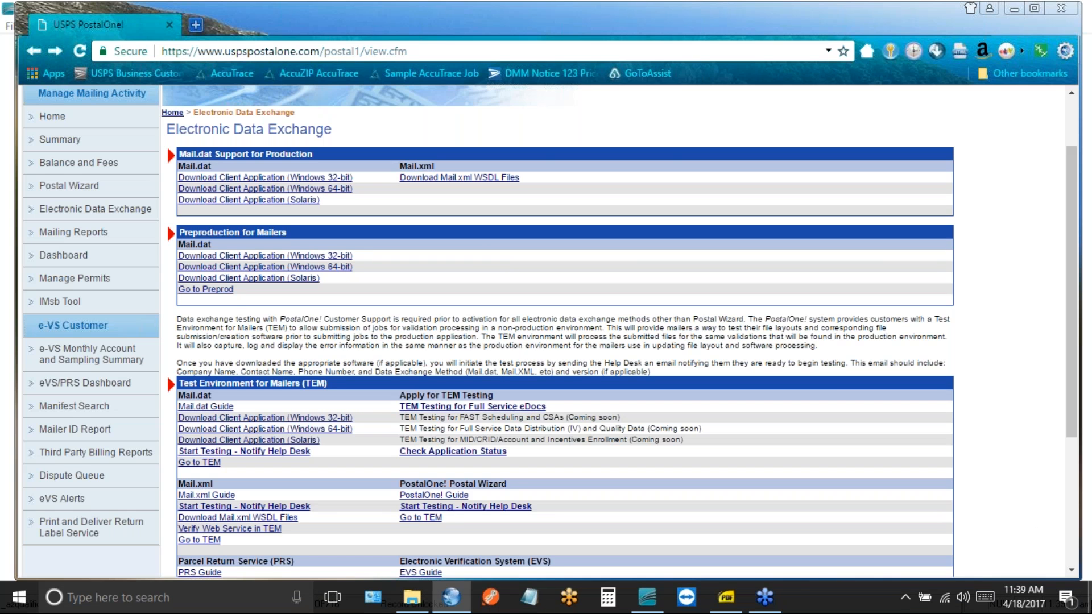
Minimize Chrome and open the extracted MDRClient-win64-PROD folder from the desktop
{"action": "left_click", "coordinate": [1090, 597]}
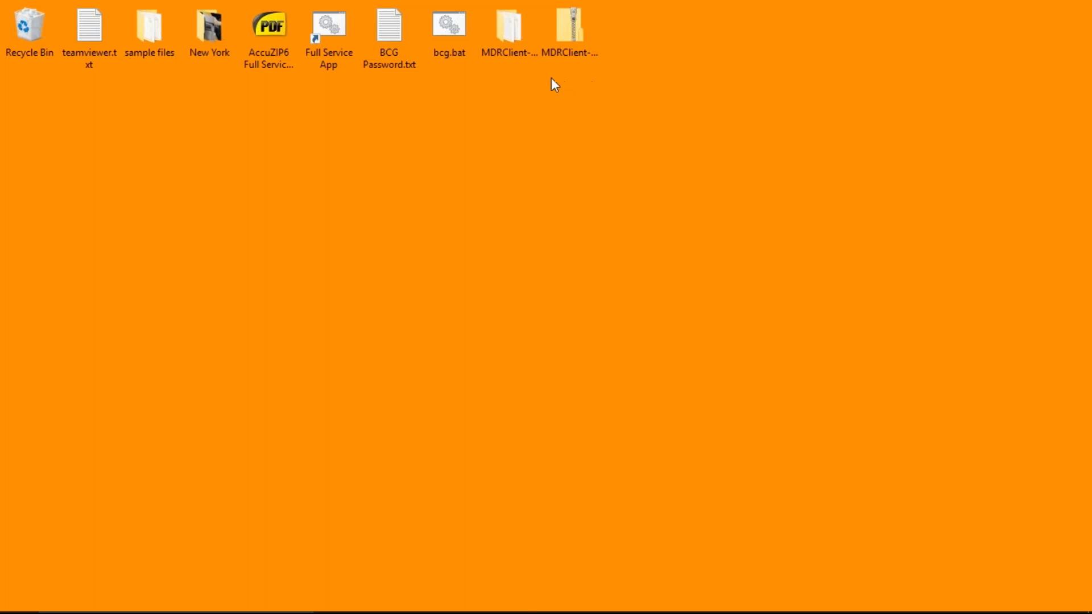
{"action": "left_click", "coordinate": [558, 19]}
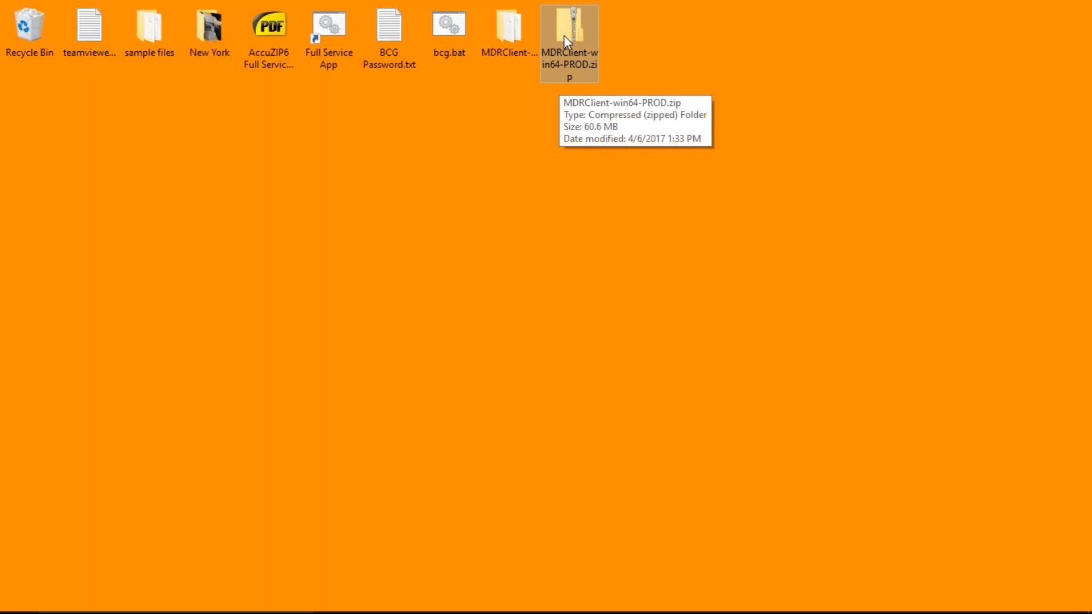
{"action": "left_click", "coordinate": [512, 29]}
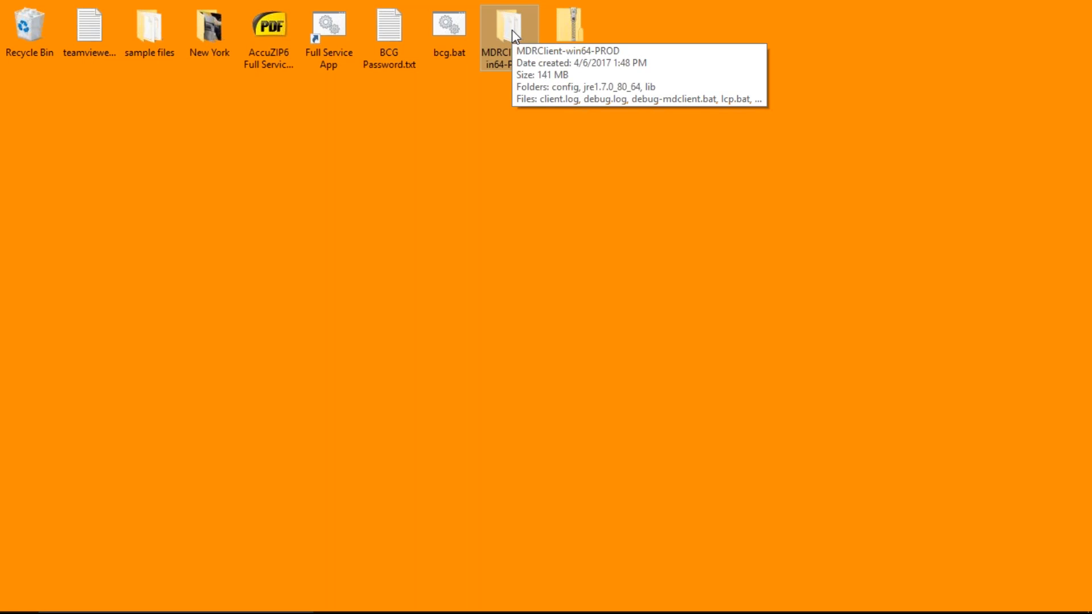
{"action": "double_click", "coordinate": [507, 33]}
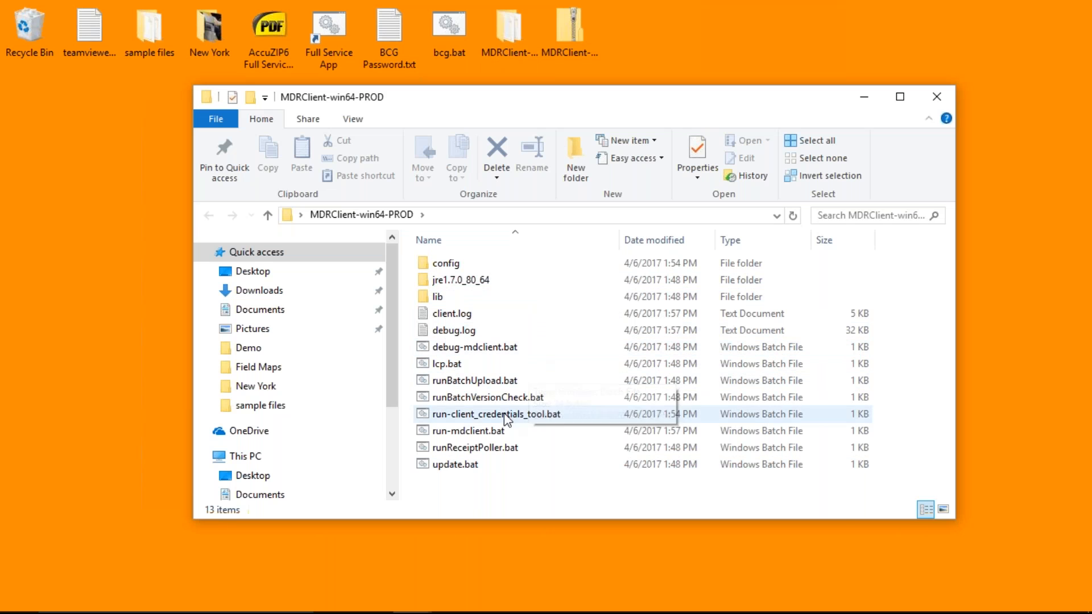
Create a desktop shortcut to run-mdclient.bat, then close the MDRClient-win64-PROD window
{"action": "left_click", "coordinate": [491, 432]}
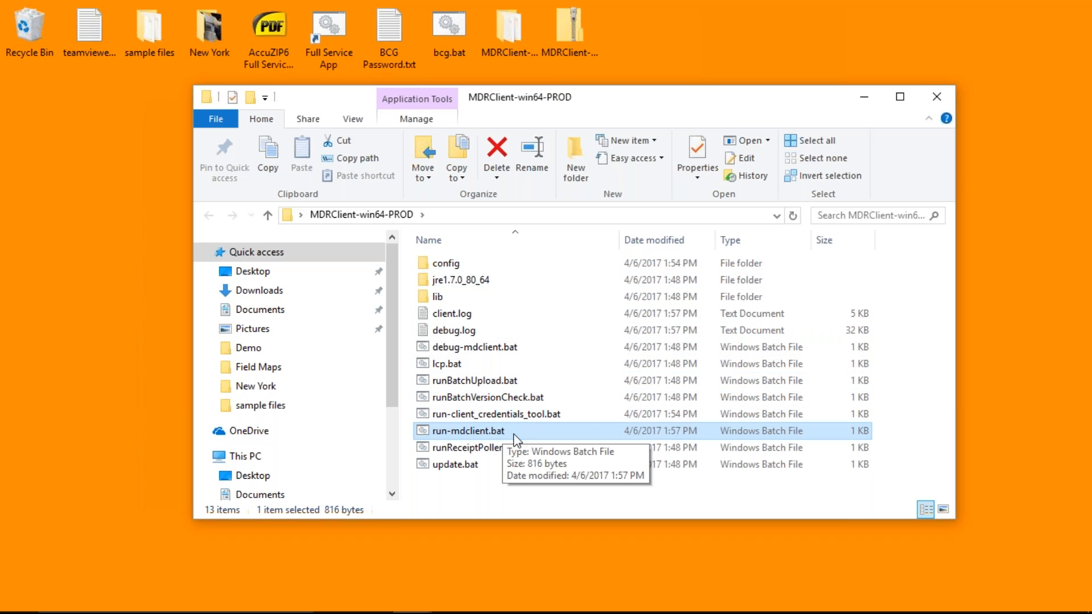
{"action": "right_click", "coordinate": [482, 429]}
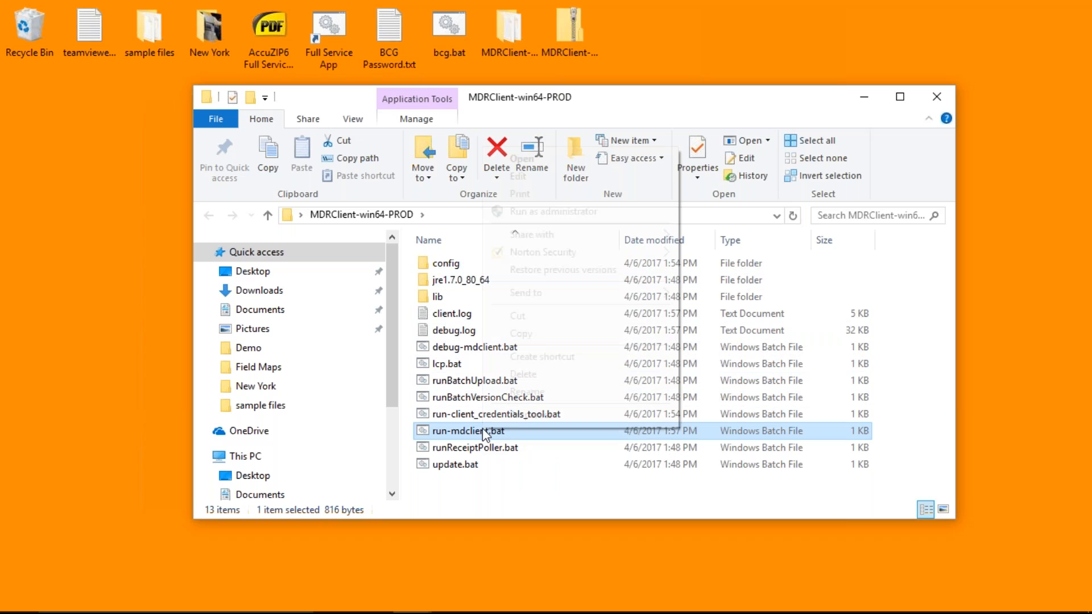
{"action": "mouse_move", "coordinate": [556, 296]}
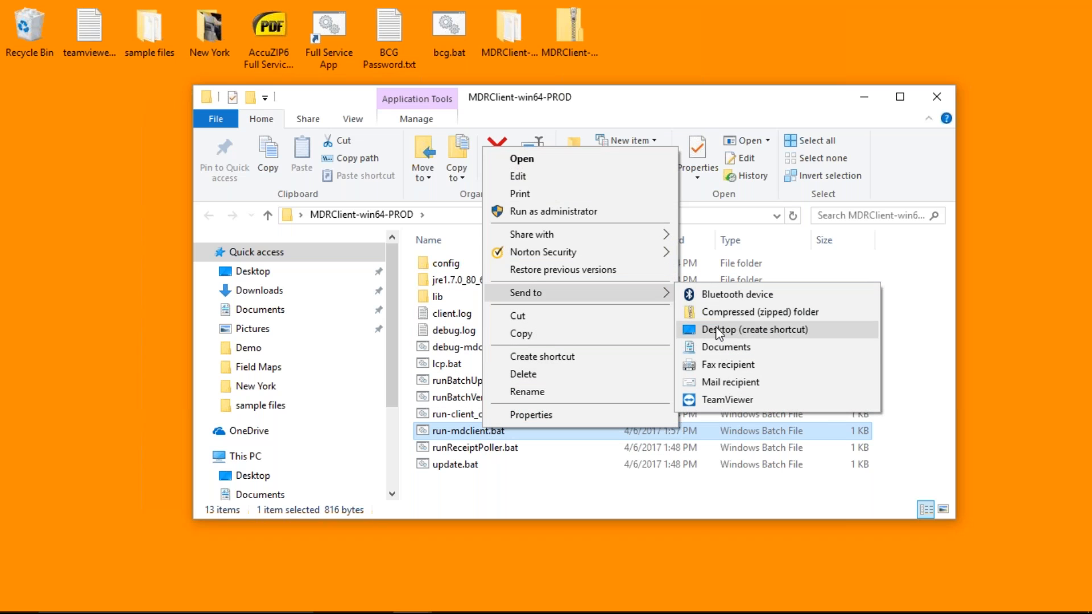
{"action": "left_click", "coordinate": [81, 334]}
{"action": "left_click", "coordinate": [81, 335]}
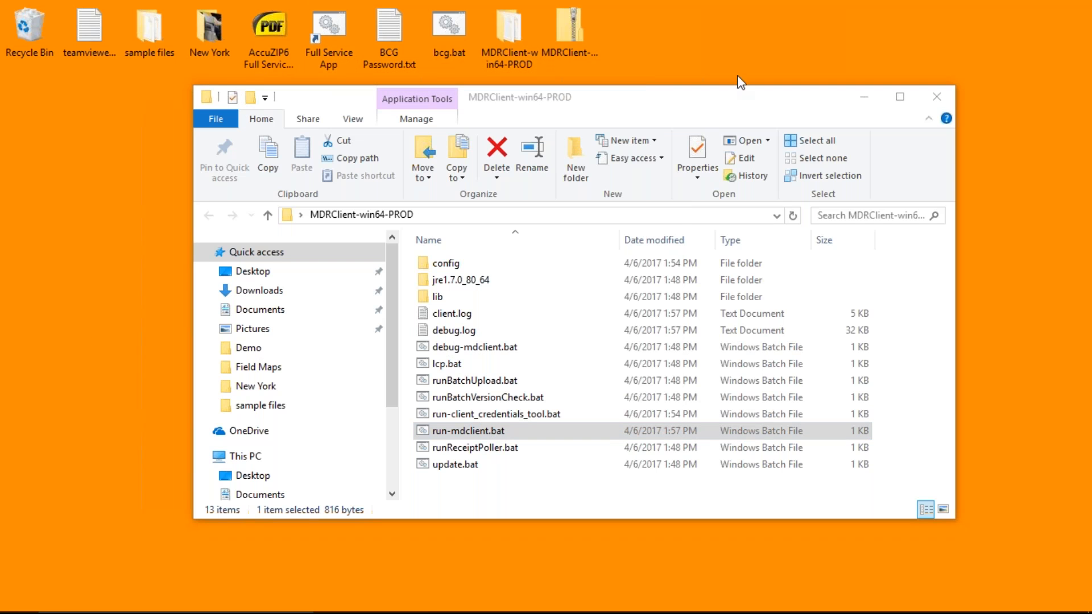
{"action": "left_click", "coordinate": [939, 94]}
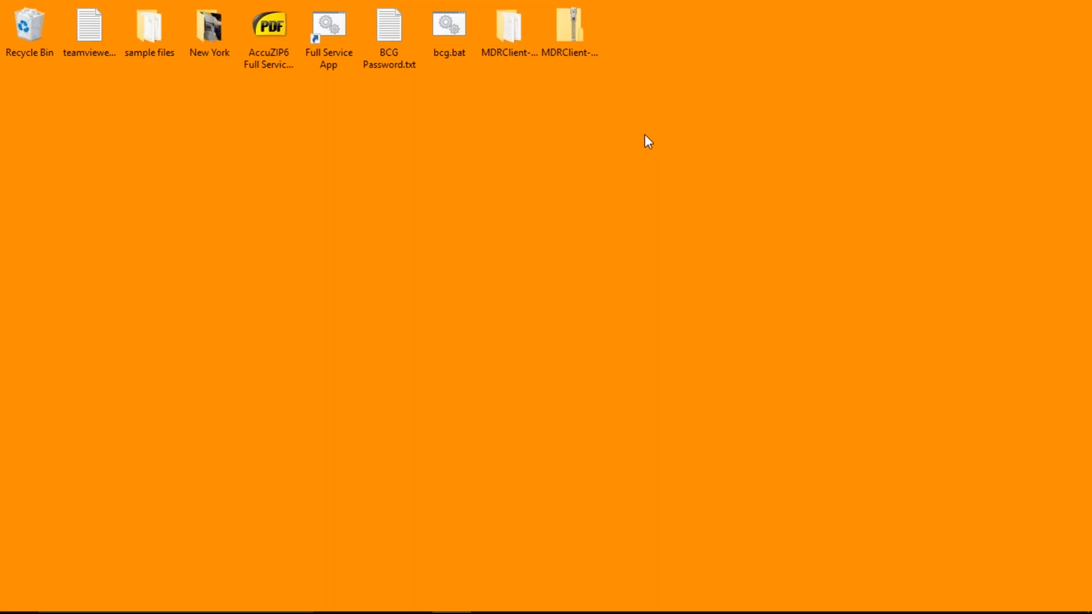
Launch the Full Service App and sign in with the gateway username and the copied password
{"action": "double_click", "coordinate": [455, 32]}
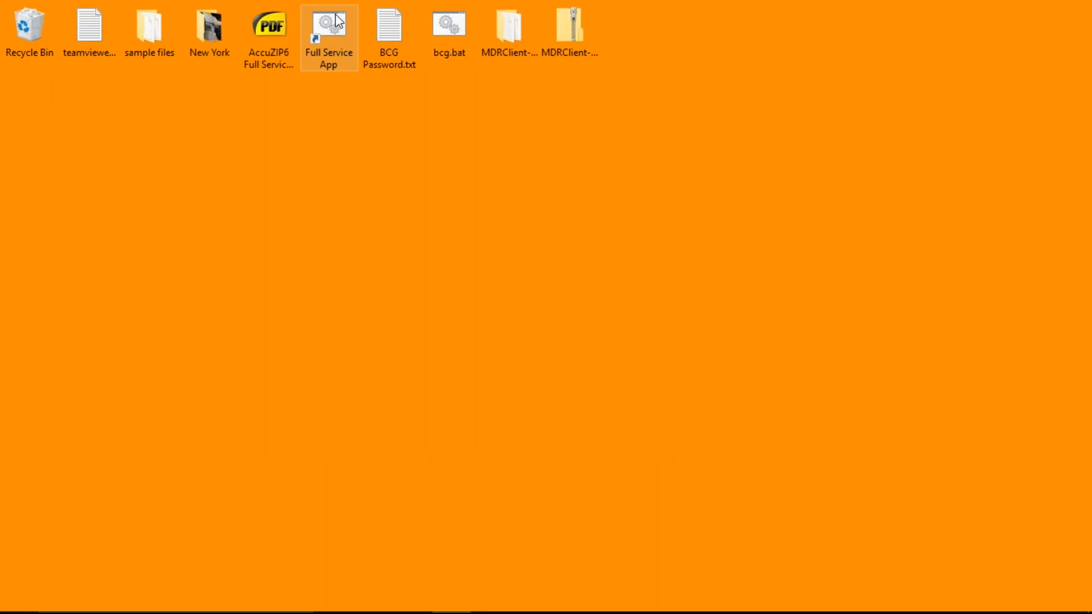
{"action": "left_click", "coordinate": [338, 28]}
{"action": "double_click", "coordinate": [337, 29]}
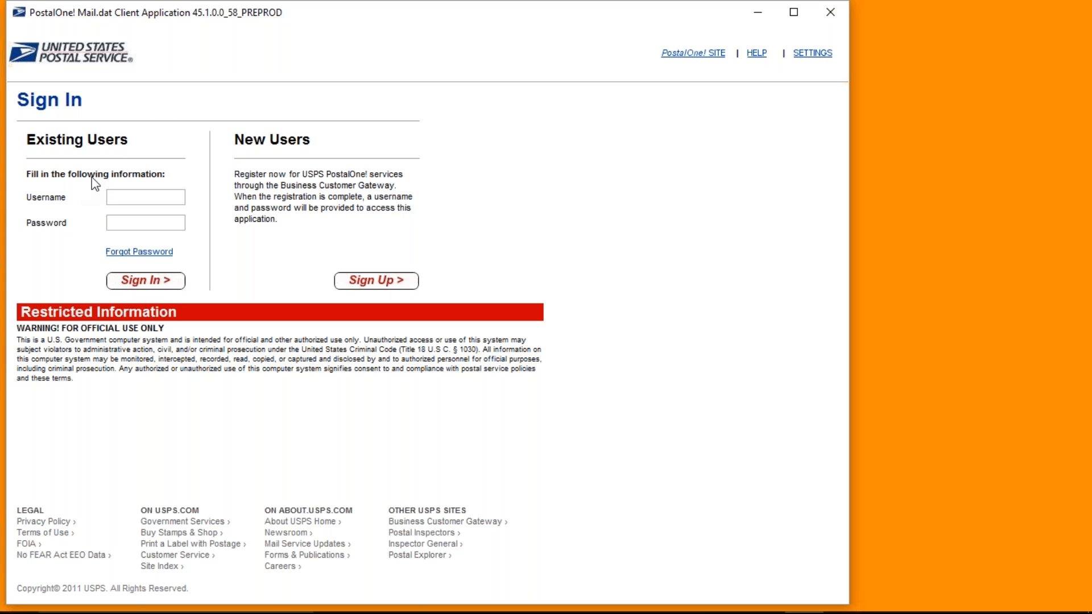
{"action": "type", "text": "accuzip6"}
{"action": "key", "text": "Tab"}
{"action": "key", "text": "ctrl+v"}
{"action": "key", "text": "Return"}
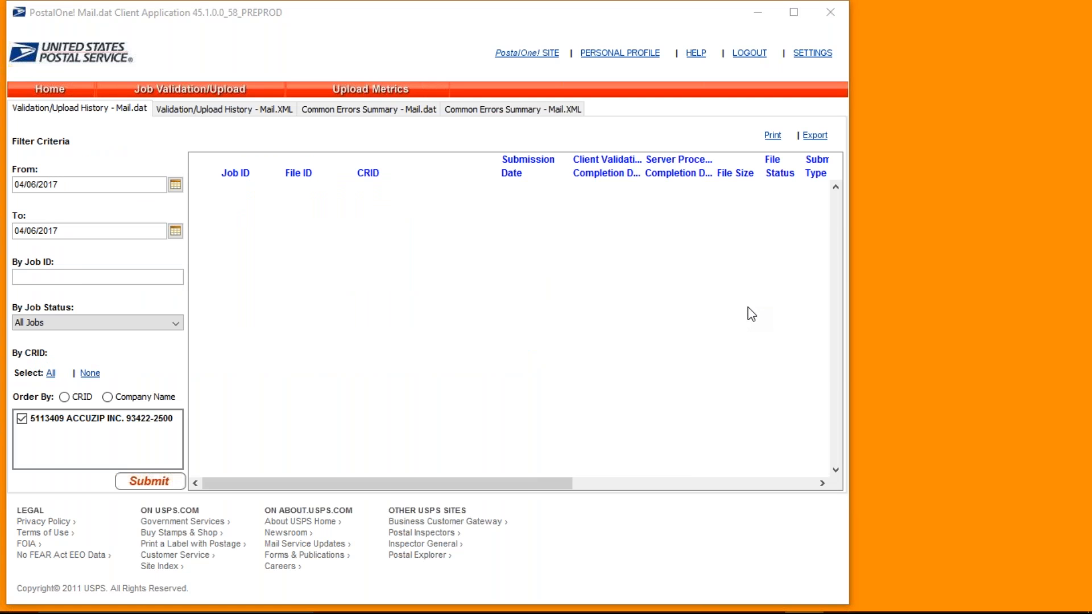
{"action": "key", "text": "alt+Tab"}
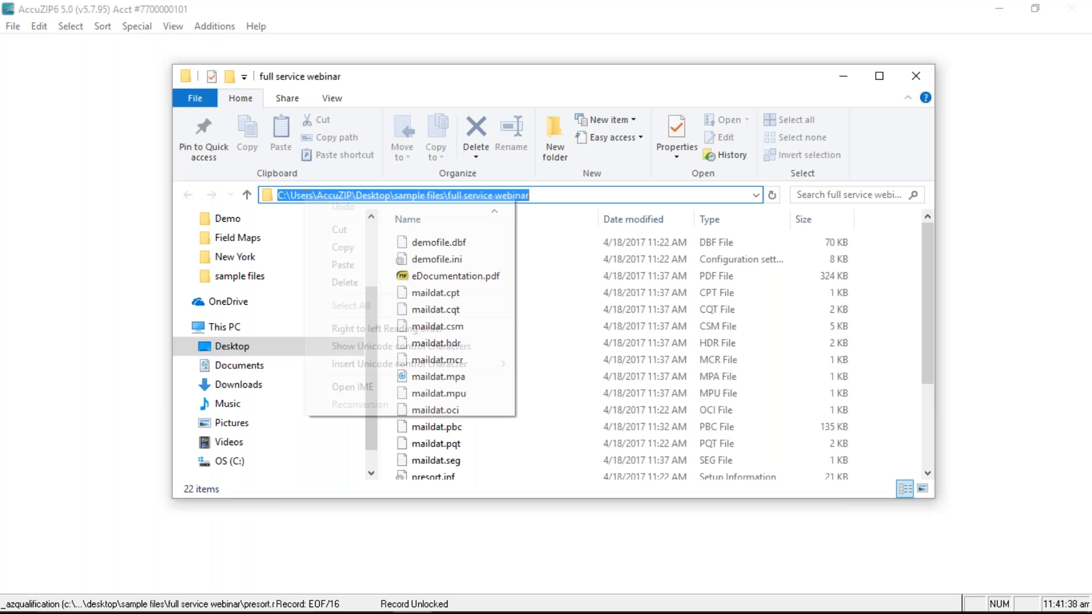
Inspect the presort folder path in Explorer, then minimize the folder window
{"action": "right_click", "coordinate": [305, 195]}
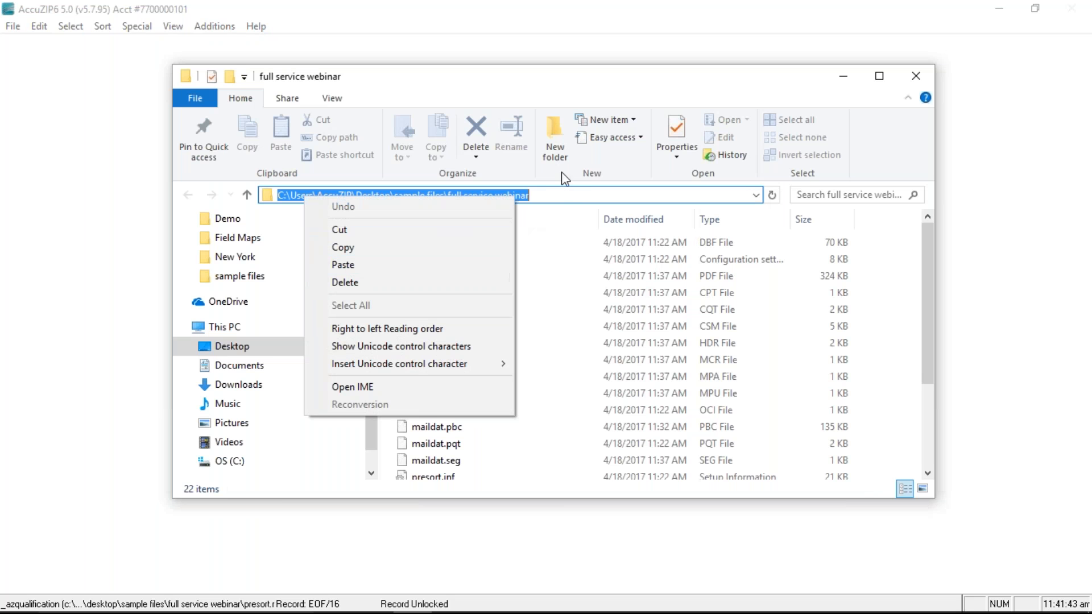
{"action": "left_click", "coordinate": [563, 191]}
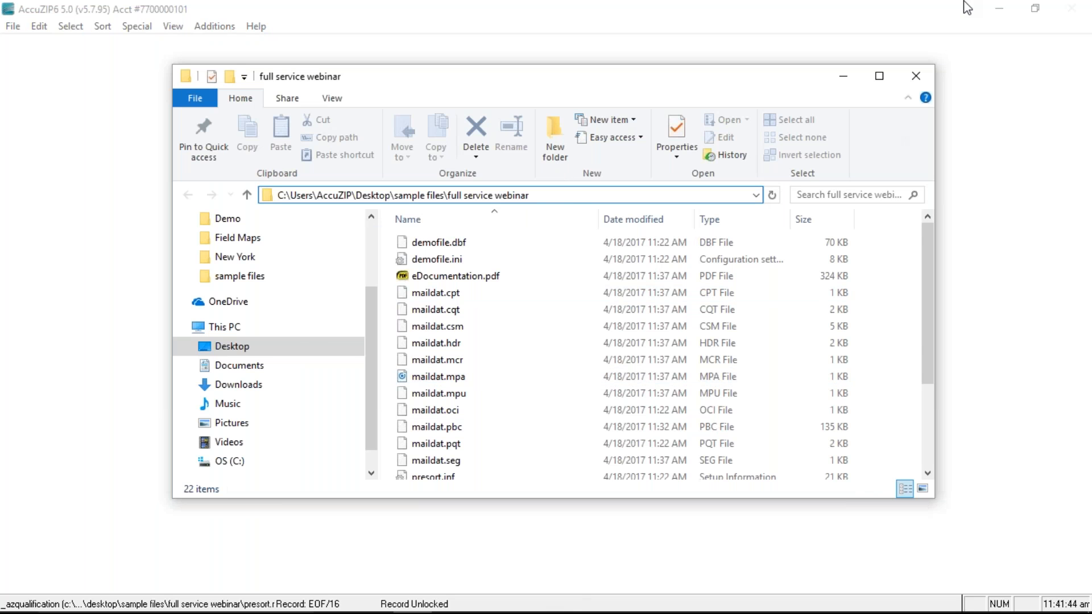
{"action": "left_click", "coordinate": [845, 74]}
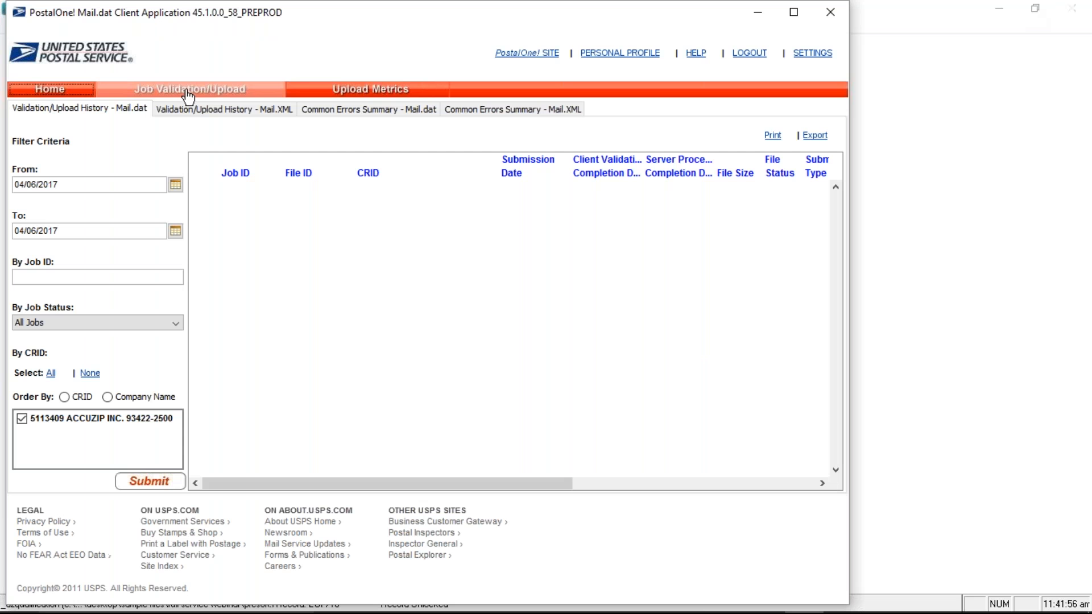
Add the maildat.hdr job from the presort folder and run a validation-only check
{"action": "left_click", "coordinate": [200, 91]}
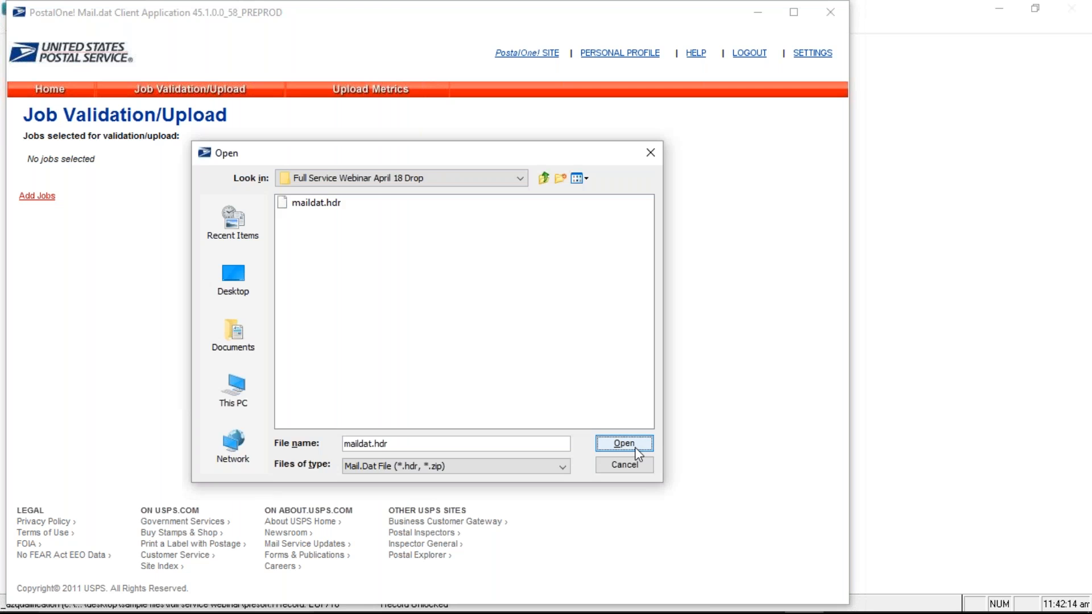
{"action": "left_click", "coordinate": [627, 445]}
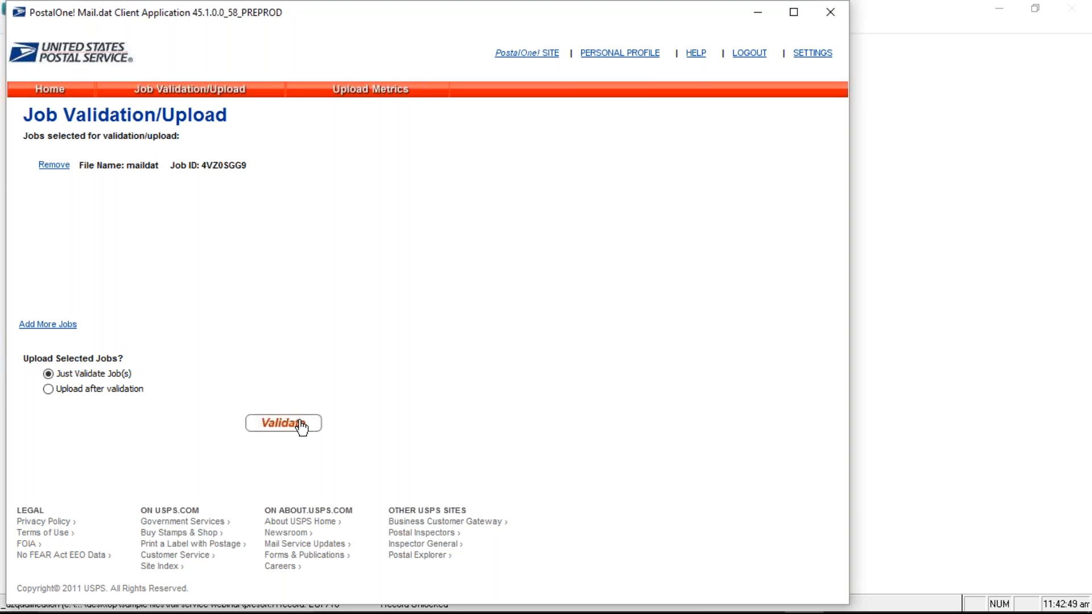
{"action": "left_click", "coordinate": [302, 428]}
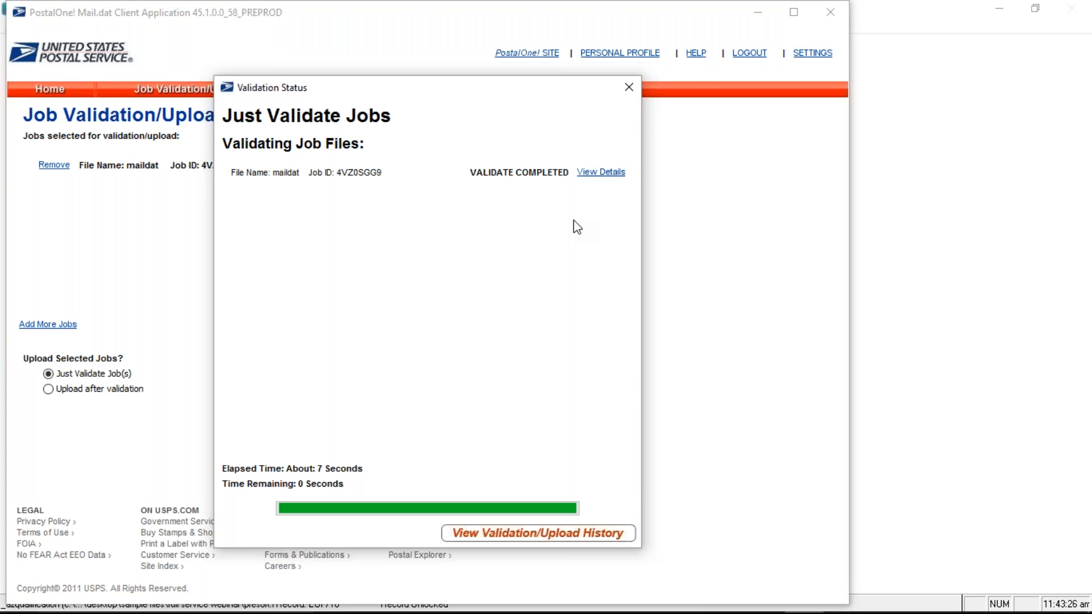
Close the completed validation status window and return to the Job Validation/Upload page
{"action": "left_click", "coordinate": [630, 87]}
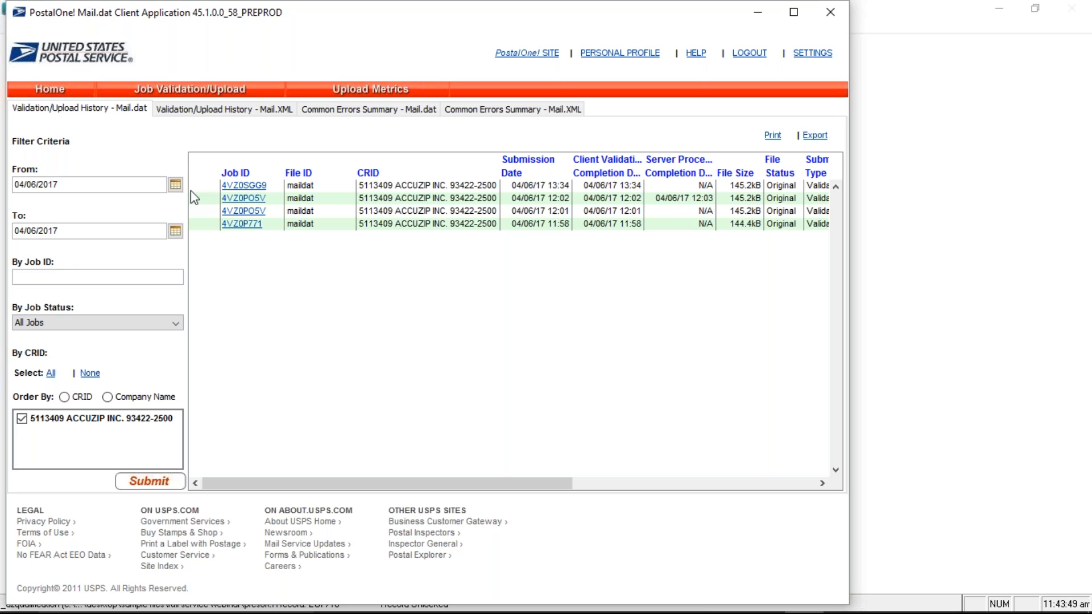
{"action": "left_click", "coordinate": [190, 91]}
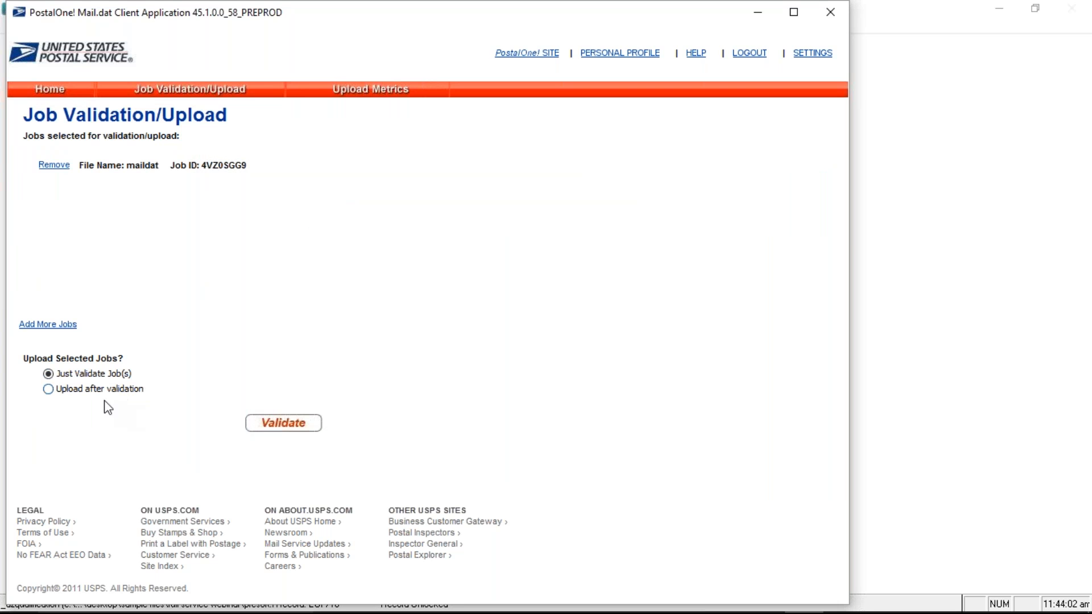
Validate and upload the maildat job, then open the PostalOne! dashboard
{"action": "left_click", "coordinate": [89, 391]}
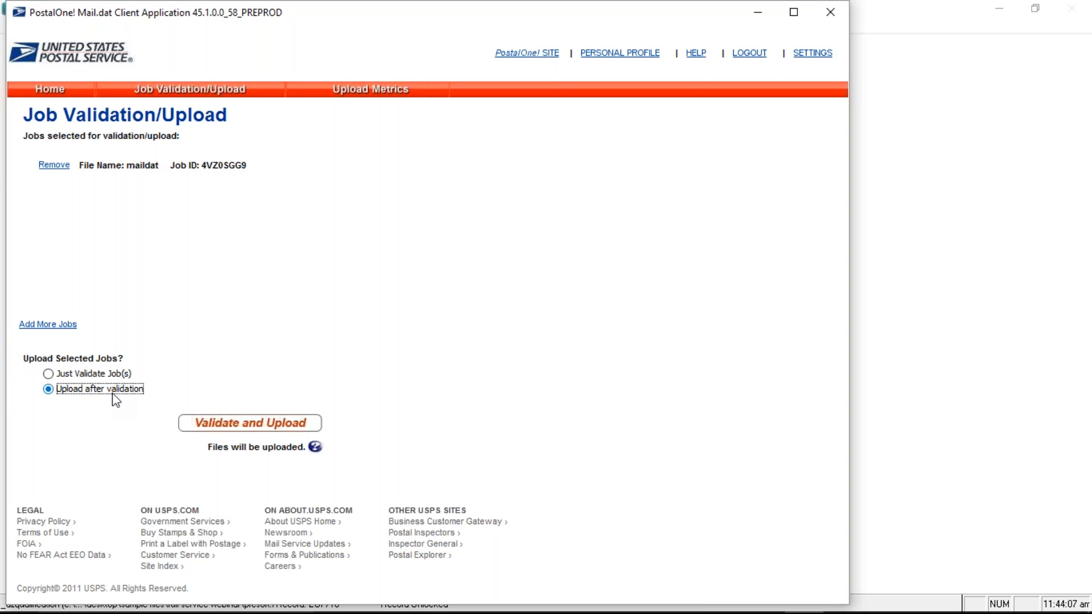
{"action": "left_click", "coordinate": [250, 427]}
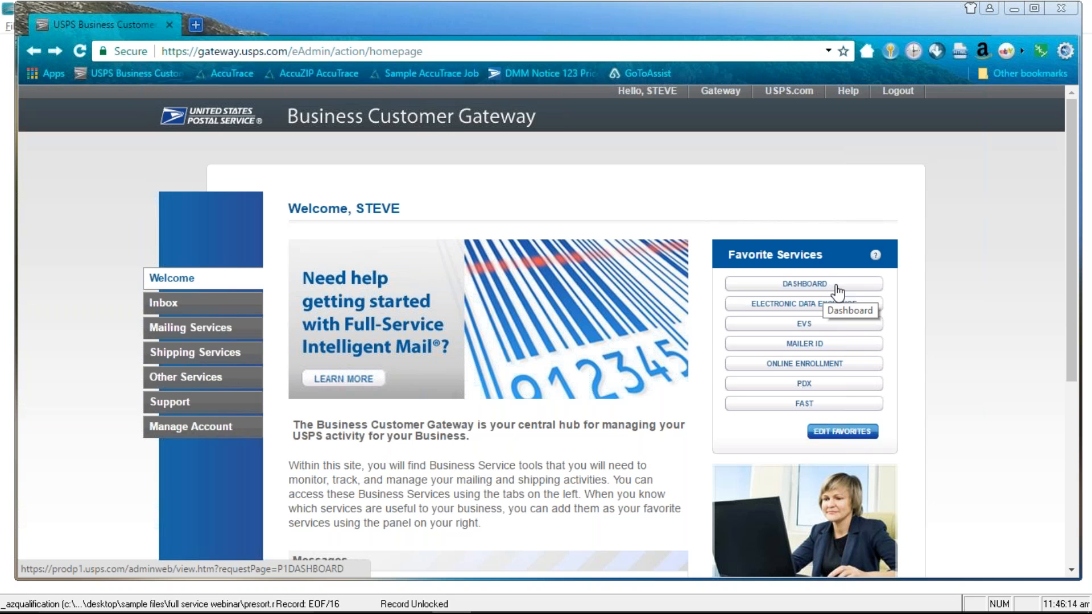
{"action": "left_click", "coordinate": [838, 291]}
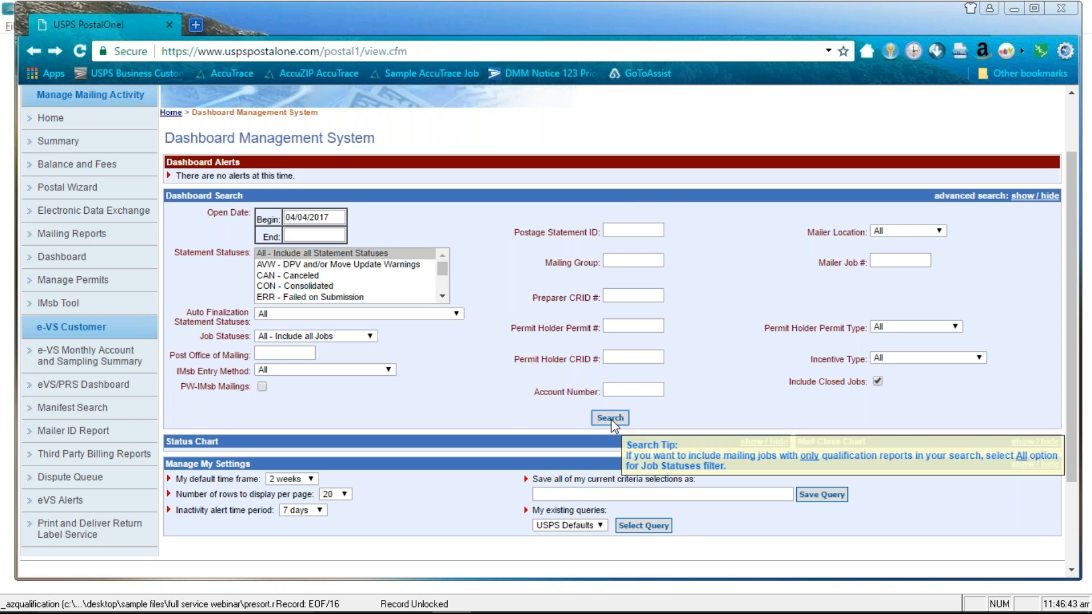
Run the Dashboard search for closed jobs from 04/04/2017 onward to list the four recent mailing jobs
{"action": "left_click", "coordinate": [610, 418]}
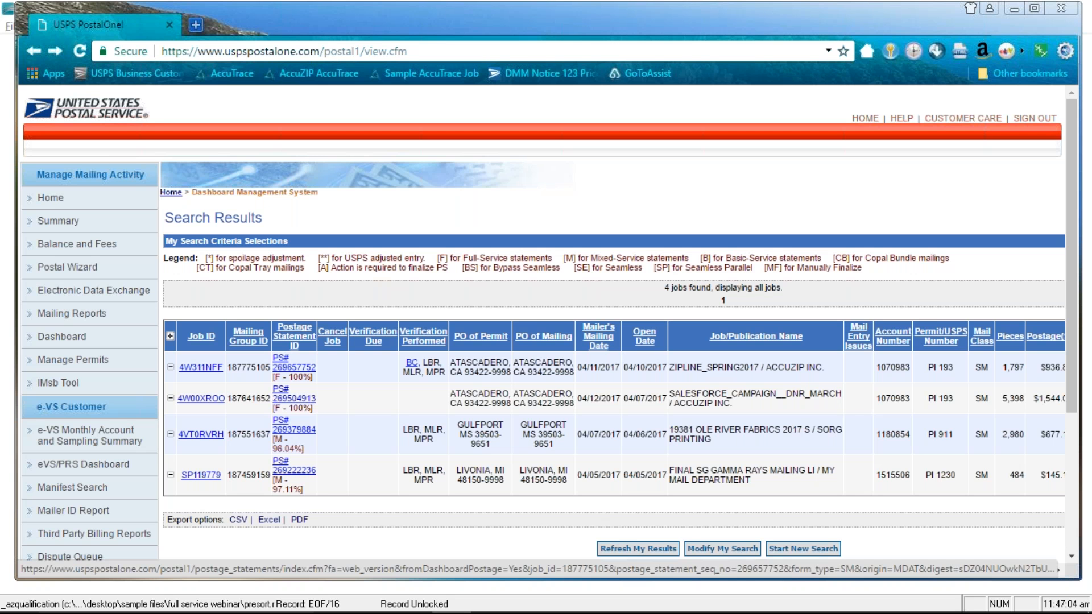
Open the ZIPLINE_SPRING2017 postage statement and show its printer-friendly acceptance notice ($936.88, 1,797 pieces)
{"action": "left_click", "coordinate": [294, 367]}
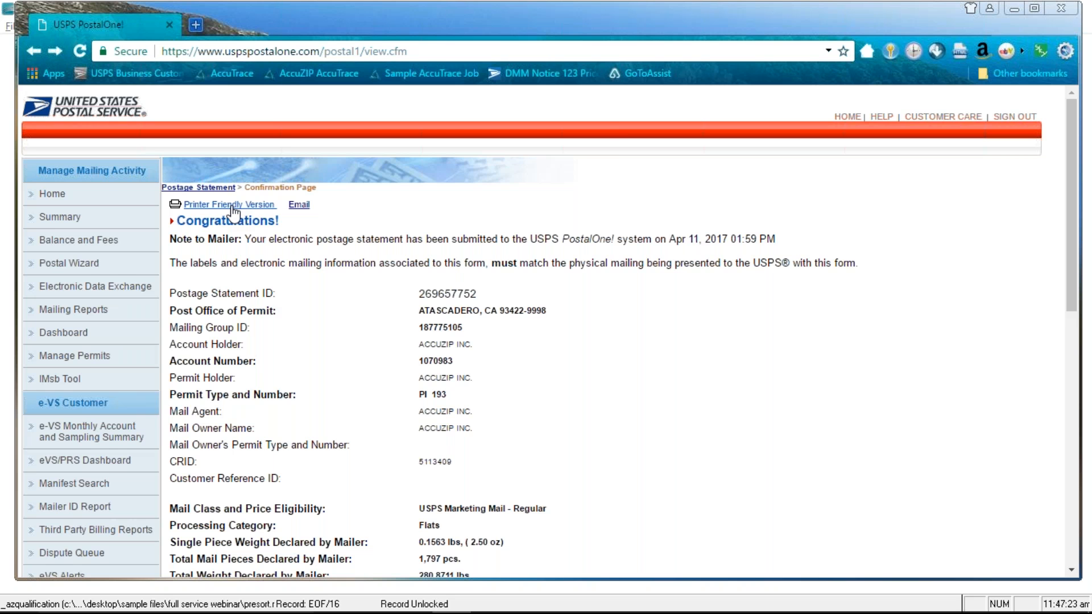
{"action": "left_click", "coordinate": [233, 212]}
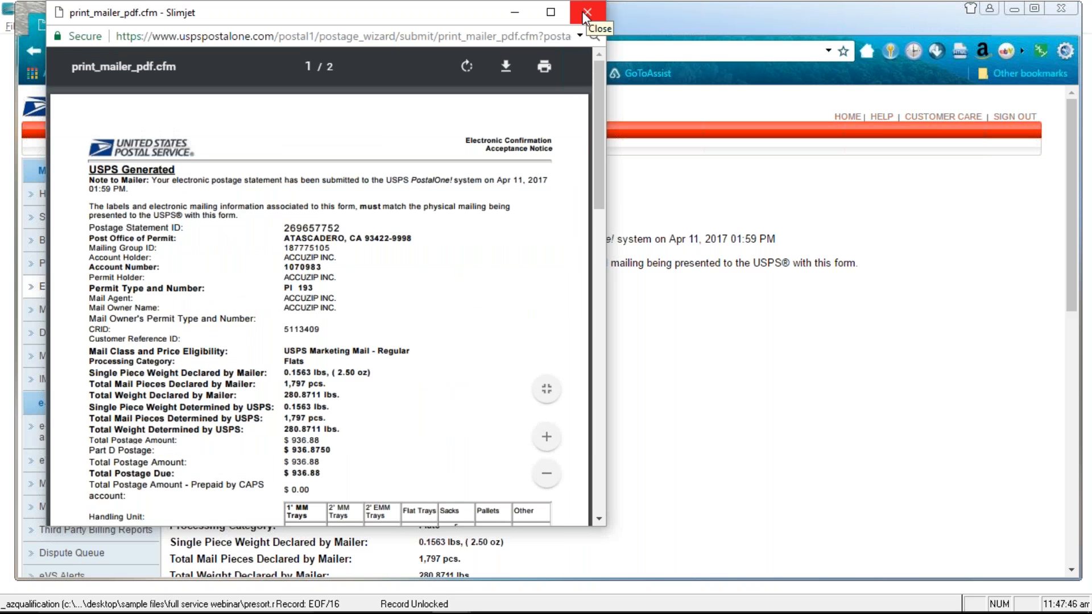
Close the acceptance notice PDF popup and return to the postage statement Confirmation Page
{"action": "left_click", "coordinate": [587, 13]}
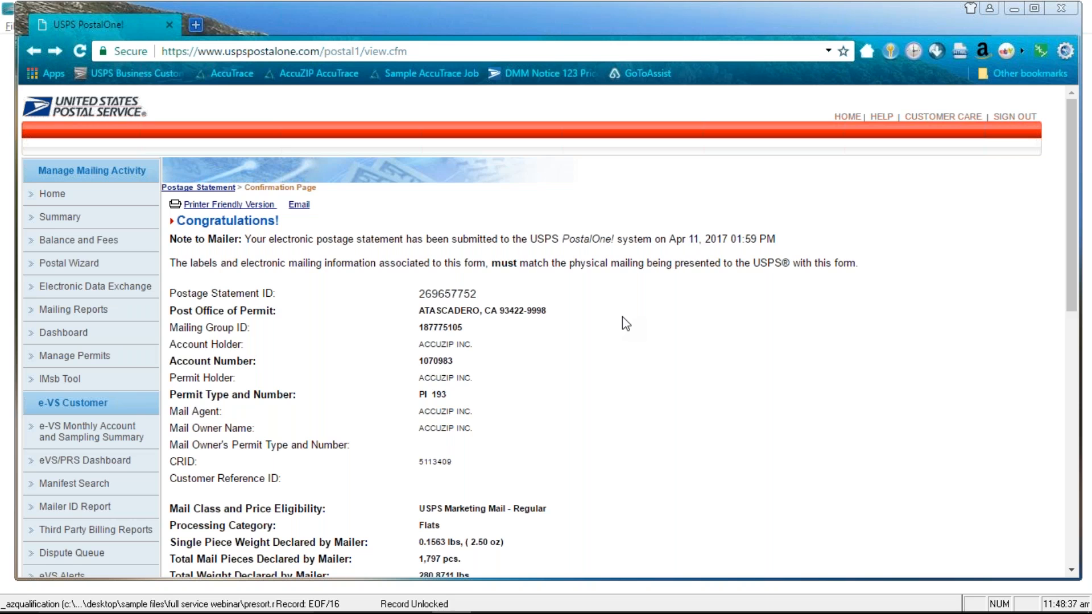
{"action": "key", "text": "alt+Tab"}
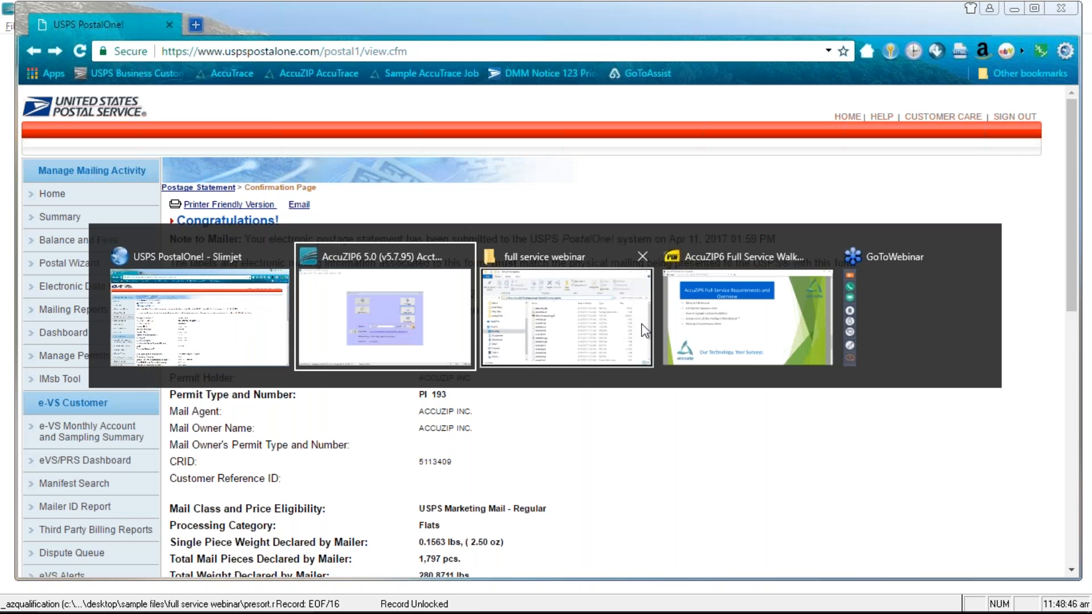
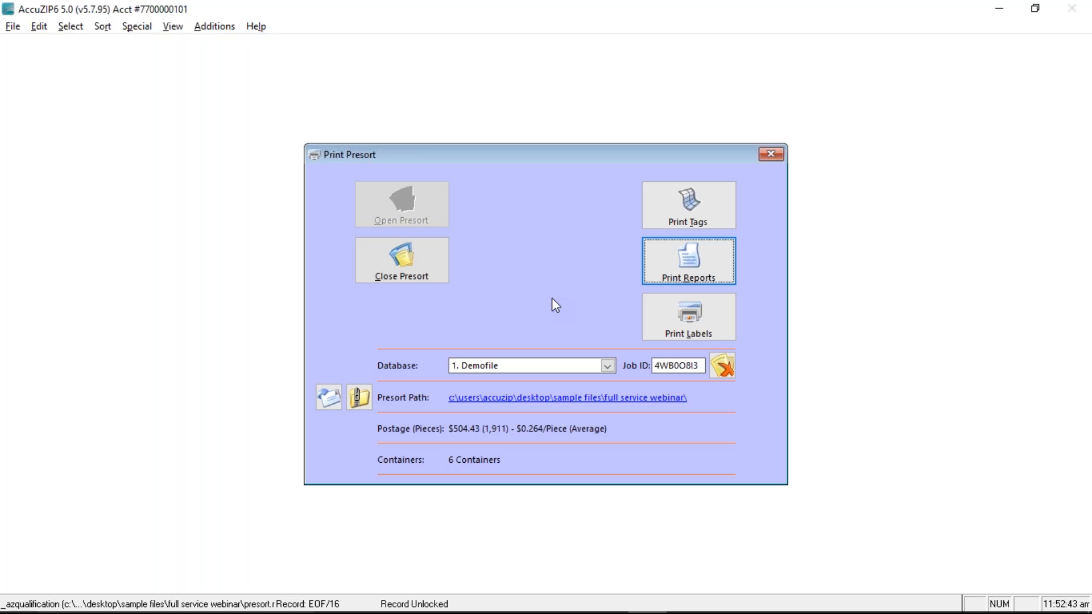
Close Print Presort and check the mail drop ZIP+4 value in Presort Setup
{"action": "left_click", "coordinate": [771, 154]}
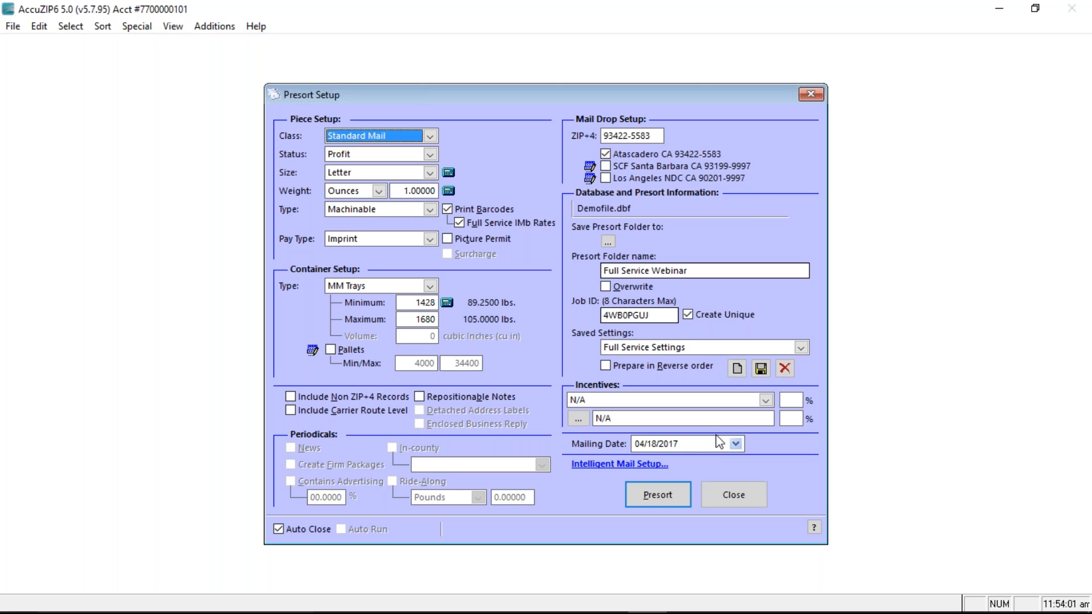
{"action": "left_click", "coordinate": [658, 136]}
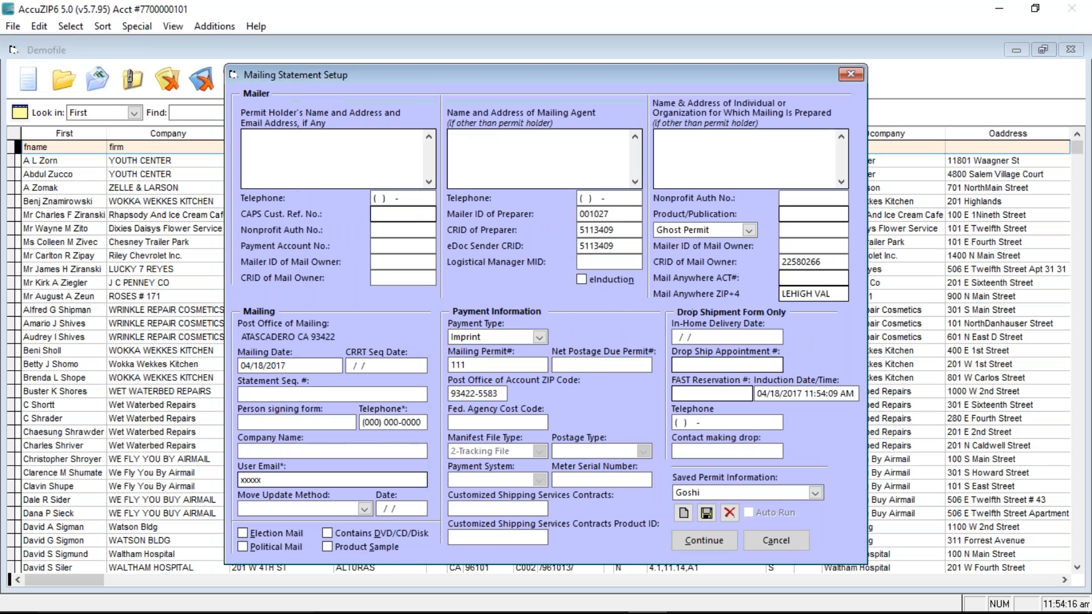
{"action": "key", "text": "Tab"}
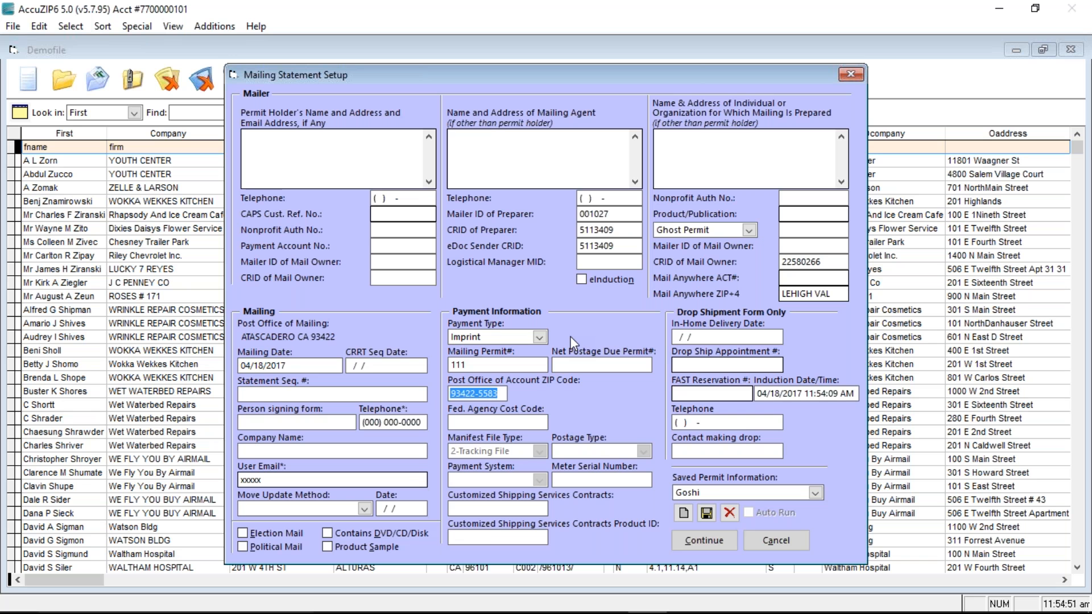
Switch to the Slimjet browser and go to PostalOne!'s Electronic Data Exchange page
{"action": "key", "text": "alt+Tab"}
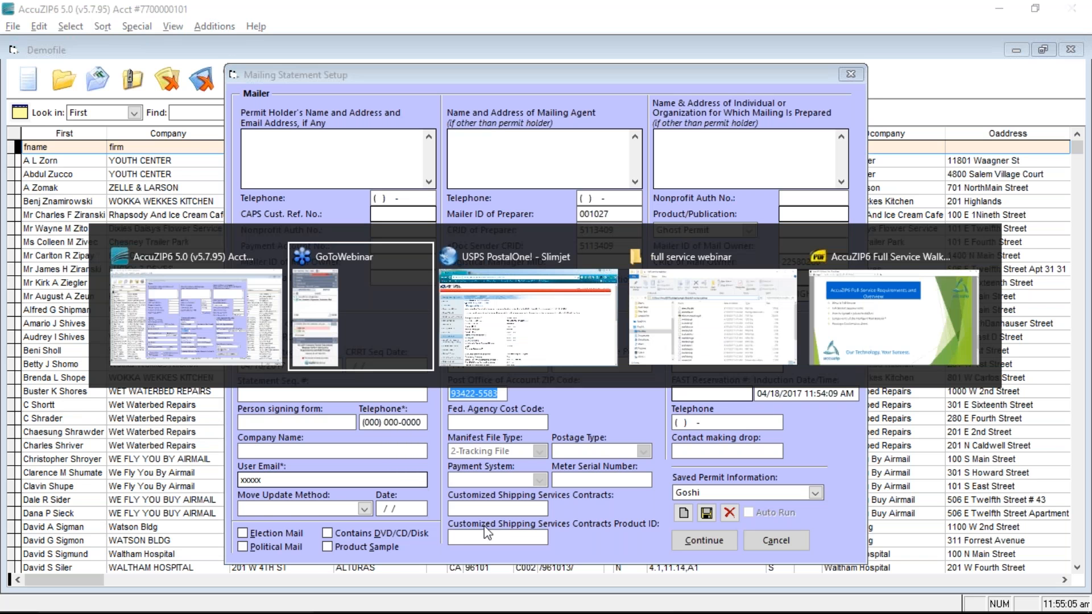
{"action": "key", "text": "alt+Tab"}
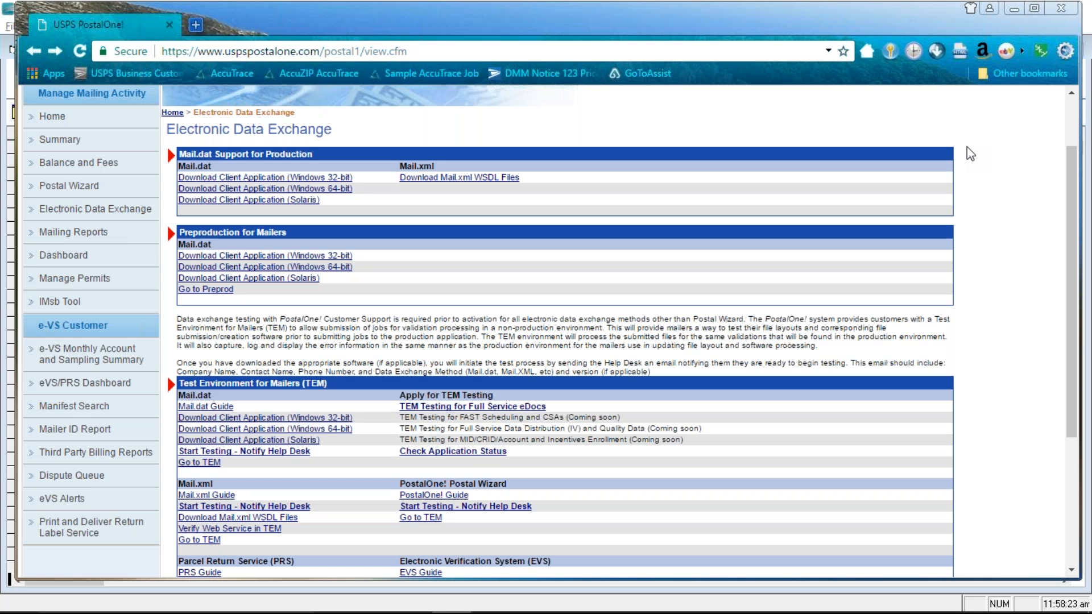
Back in AccuZIP6, cancel the Mailing Statement Setup dated 04/18/2017
{"action": "key", "text": "alt+Tab"}
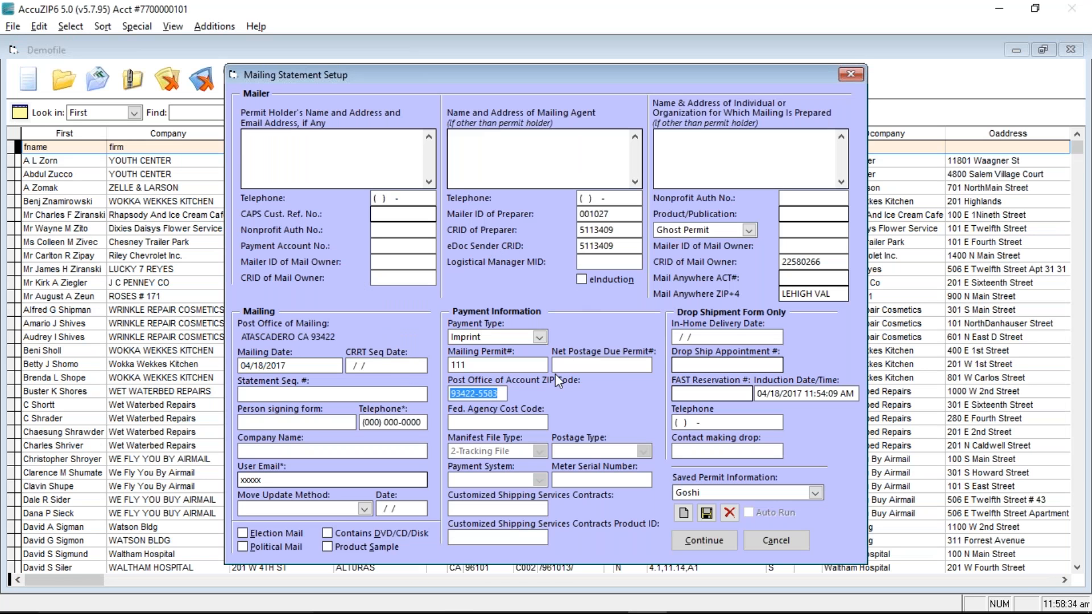
{"action": "left_click_drag", "start_coordinate": [292, 367], "coordinate": [201, 337]}
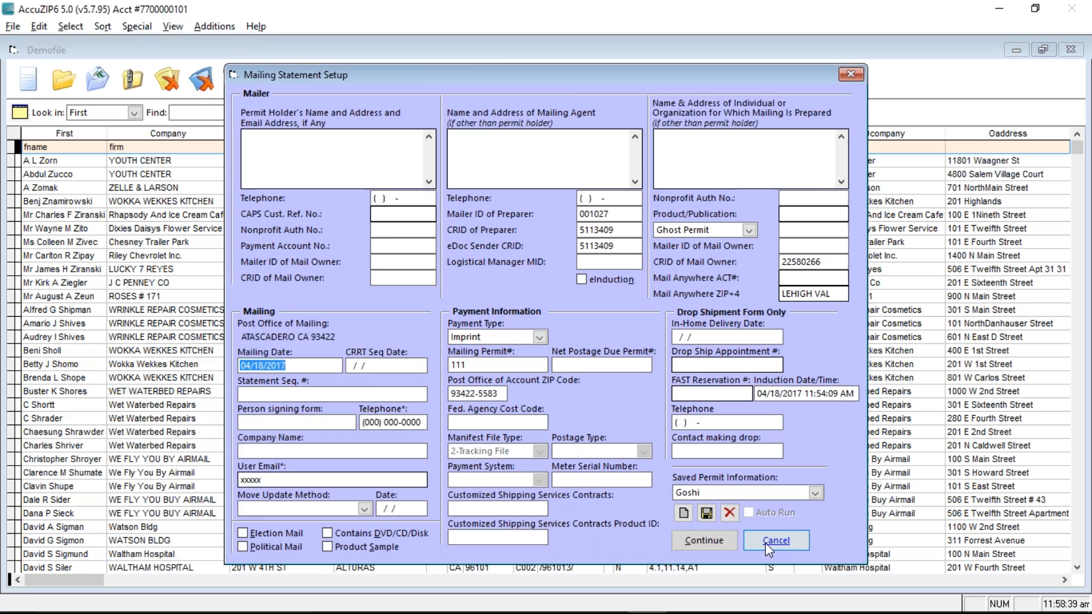
{"action": "left_click", "coordinate": [769, 543]}
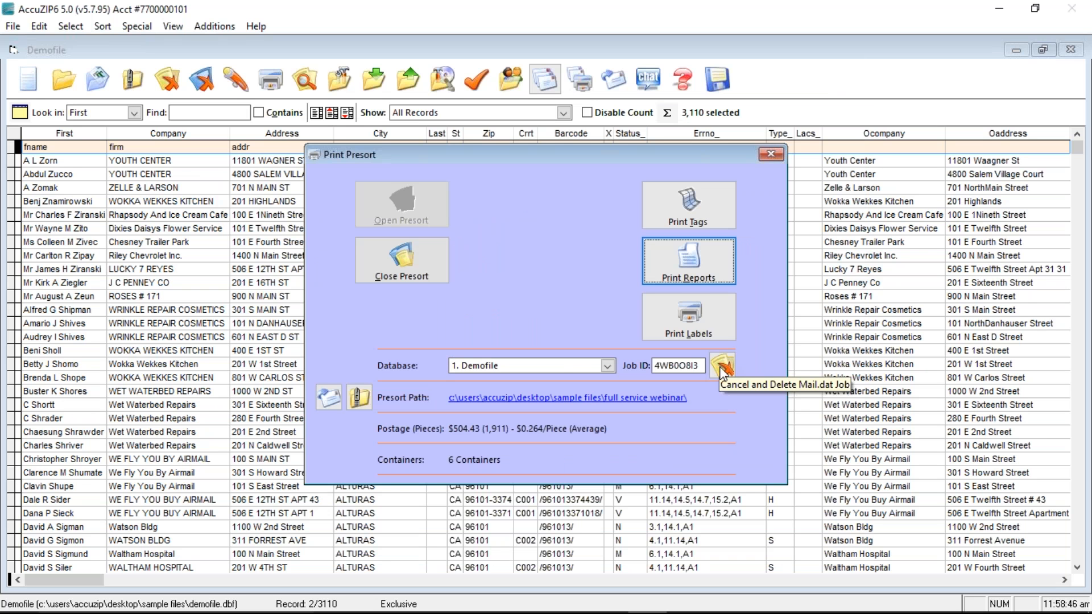
Cancel and delete the presort's Mail.dat job
{"action": "left_click", "coordinate": [723, 368]}
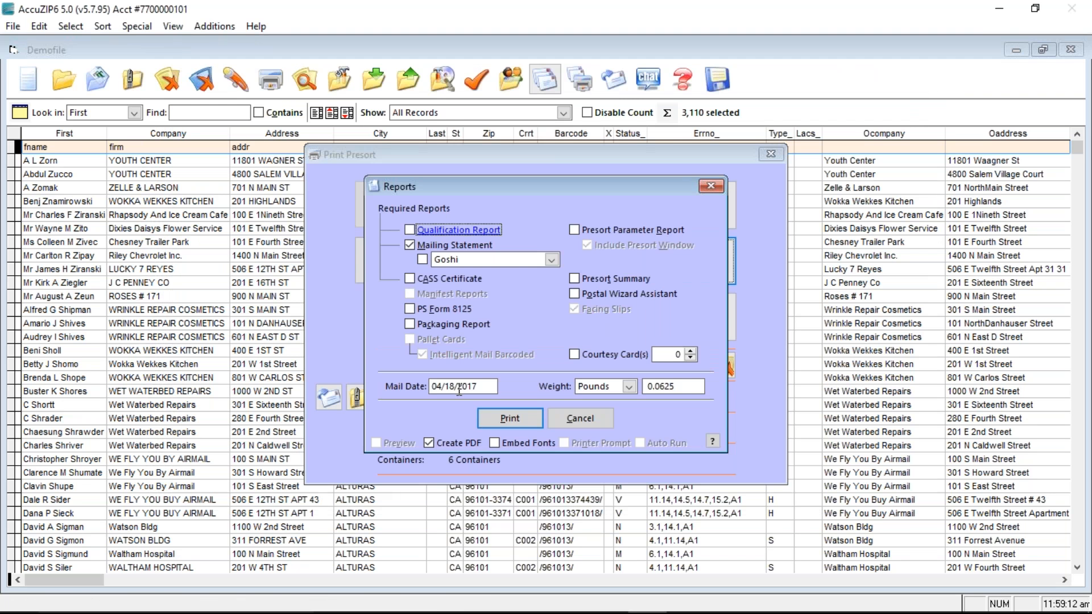
Change the Reports mail date to 04/25/2017, then close the dialog without printing
{"action": "double_click", "coordinate": [447, 387]}
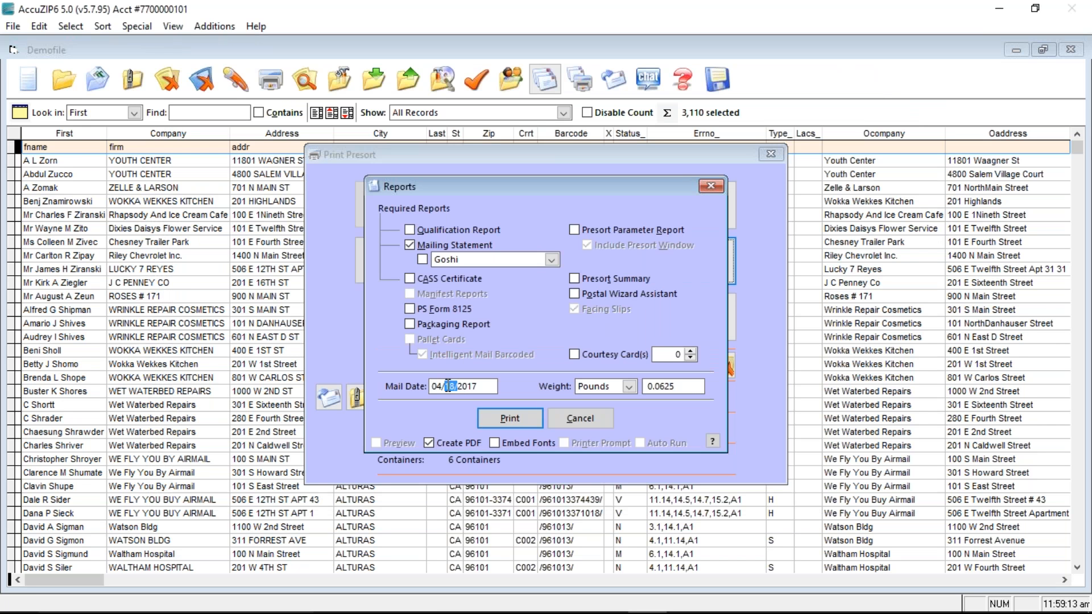
{"action": "type", "text": "25"}
{"action": "left_click", "coordinate": [587, 424]}
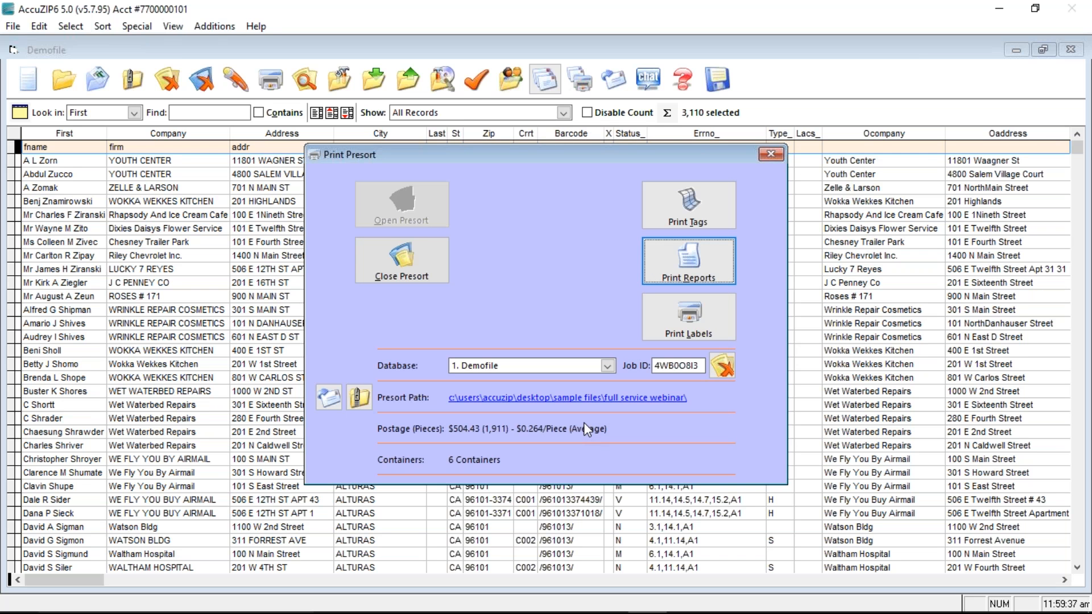
Print the Mailing Statement report to PDF from Print Reports
{"action": "left_click", "coordinate": [696, 281]}
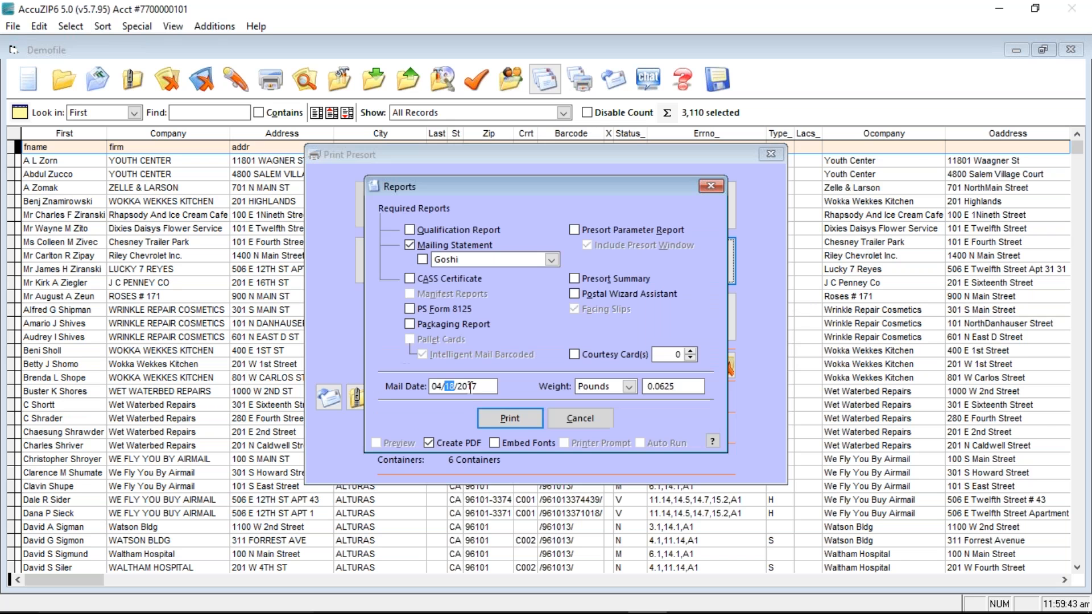
{"action": "left_click", "coordinate": [531, 421]}
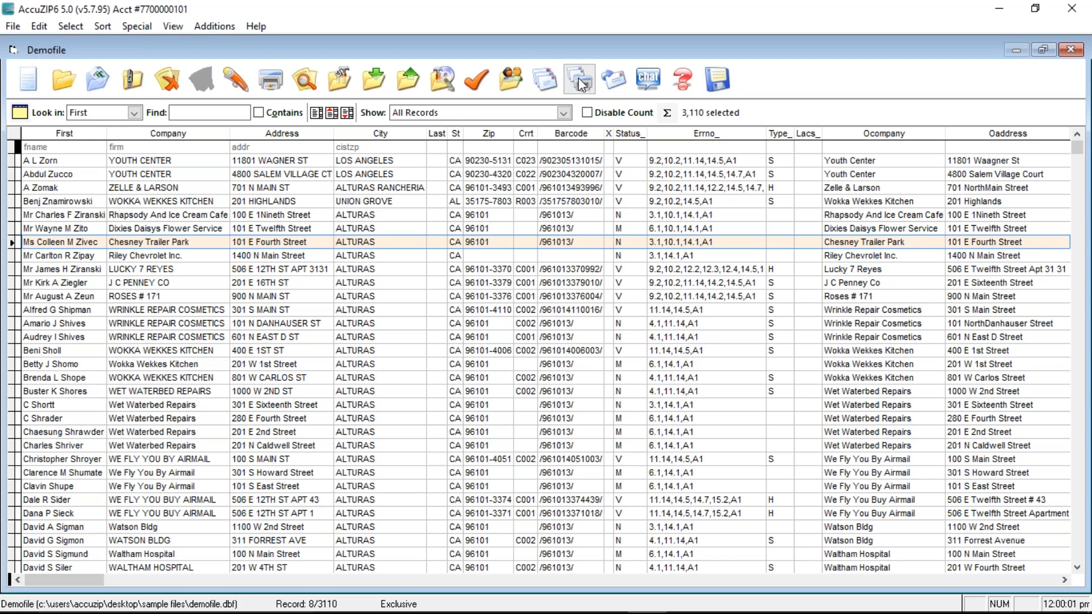
{"action": "left_click", "coordinate": [580, 81]}
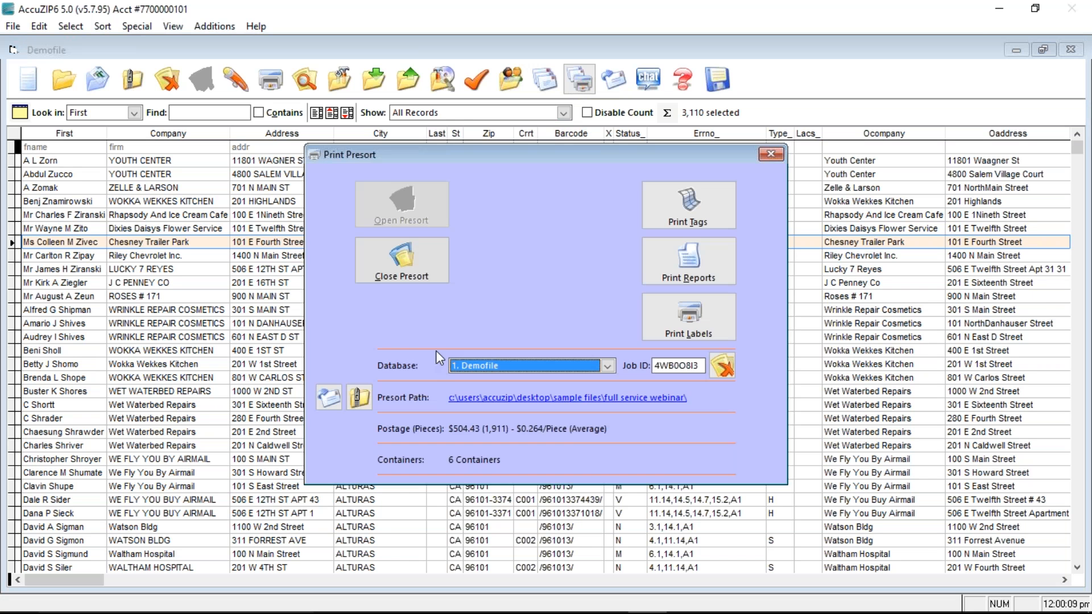
{"action": "left_click", "coordinate": [770, 153]}
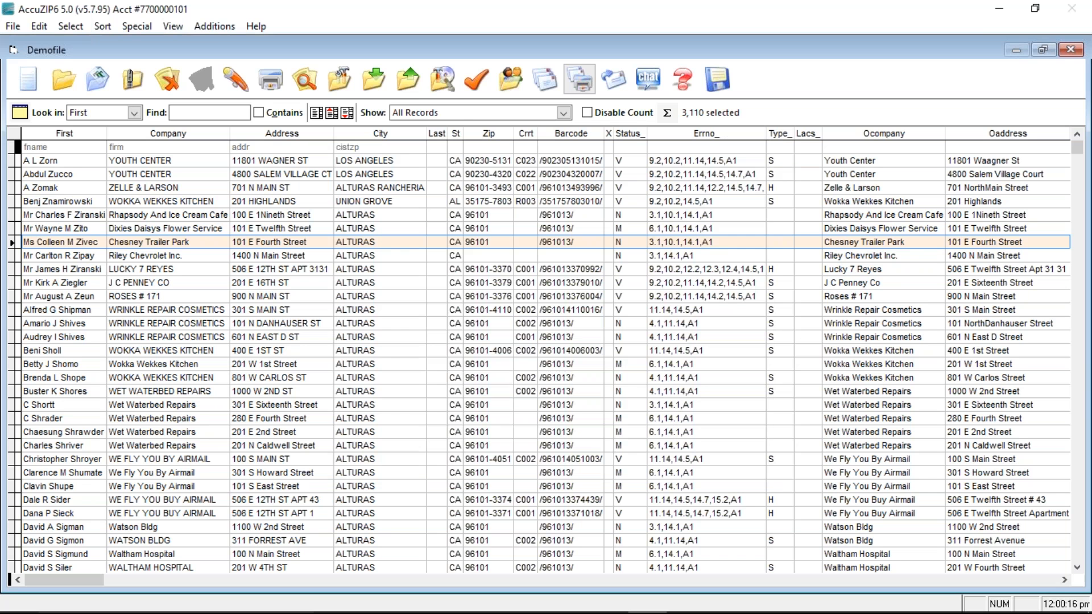
{"action": "left_click", "coordinate": [544, 79]}
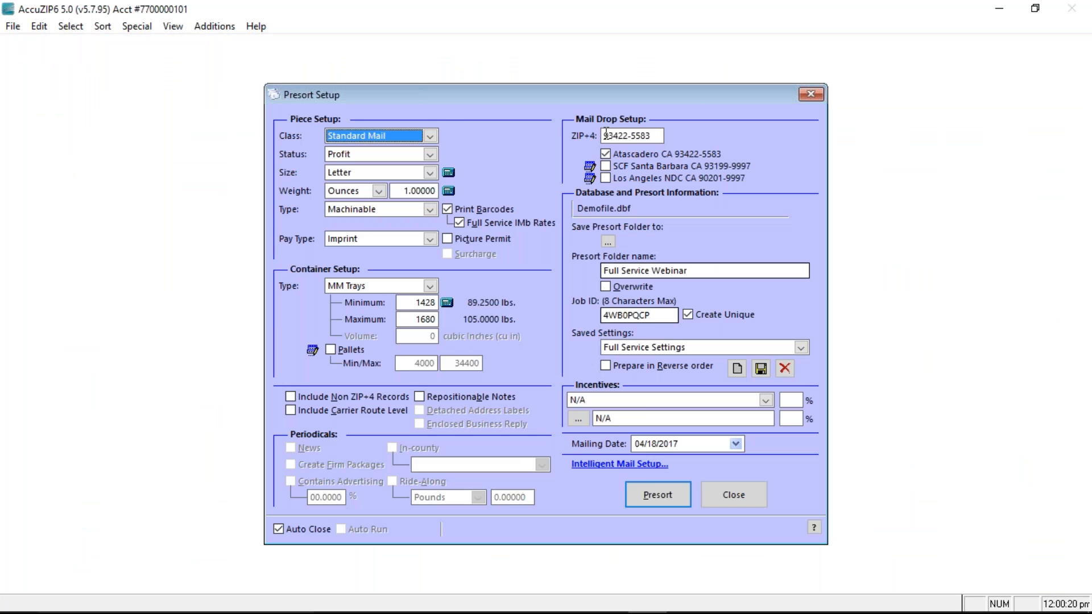
{"action": "left_click", "coordinate": [622, 464]}
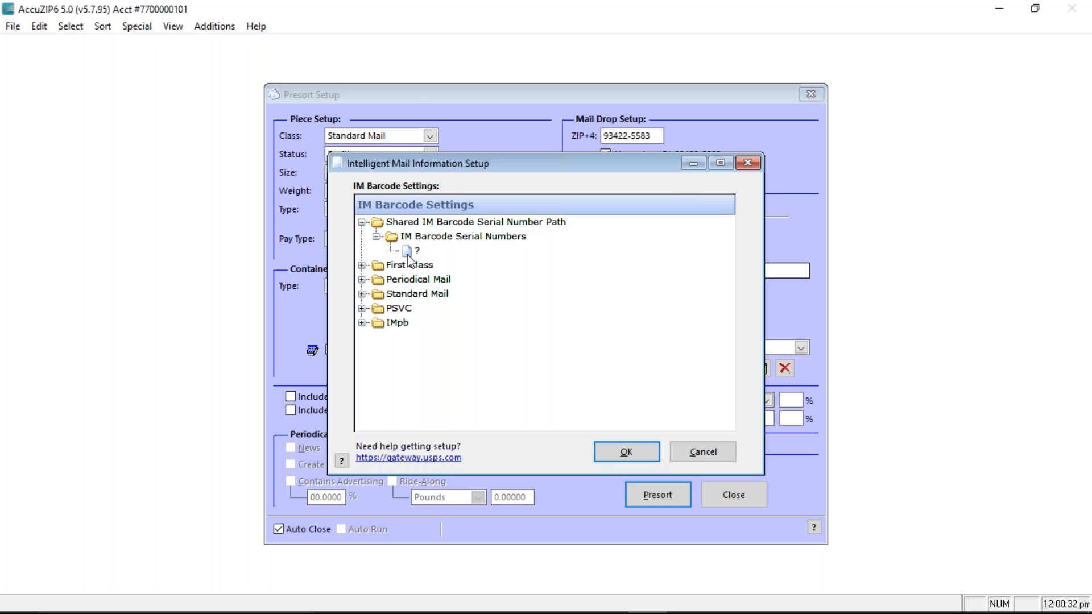
{"action": "double_click", "coordinate": [407, 253]}
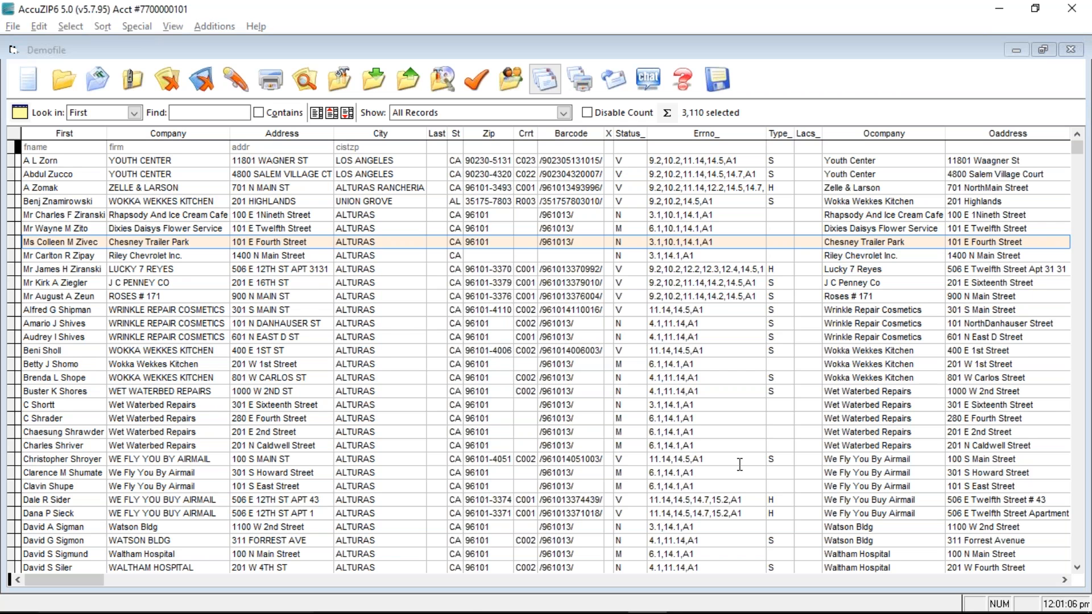
Switch to the PostalOne browser and open the Sample AccuTrace Job bookmark
{"action": "key", "text": "alt+Tab"}
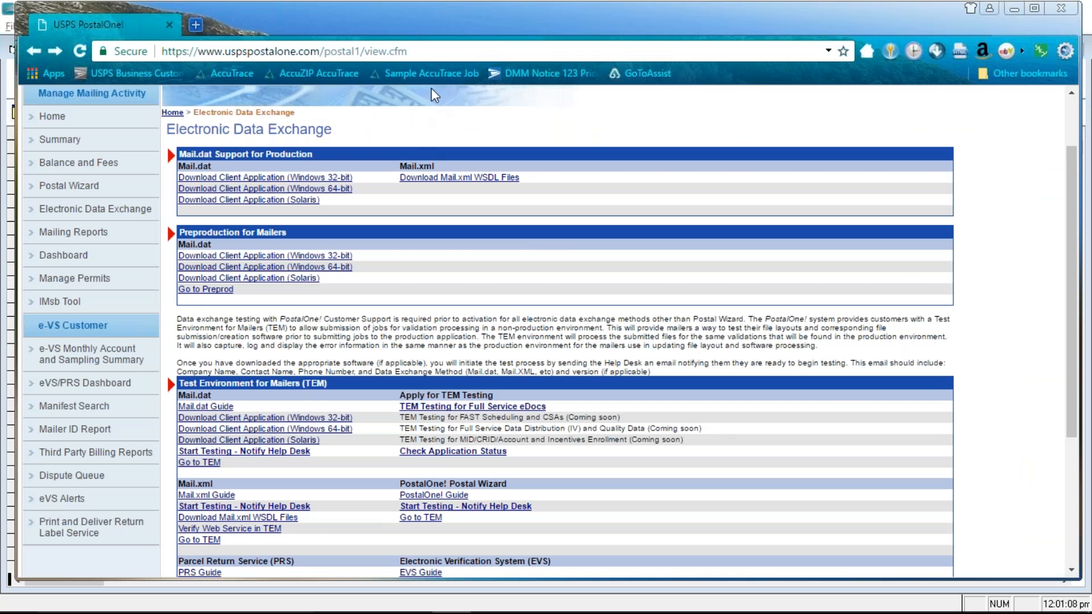
{"action": "left_click", "coordinate": [431, 73]}
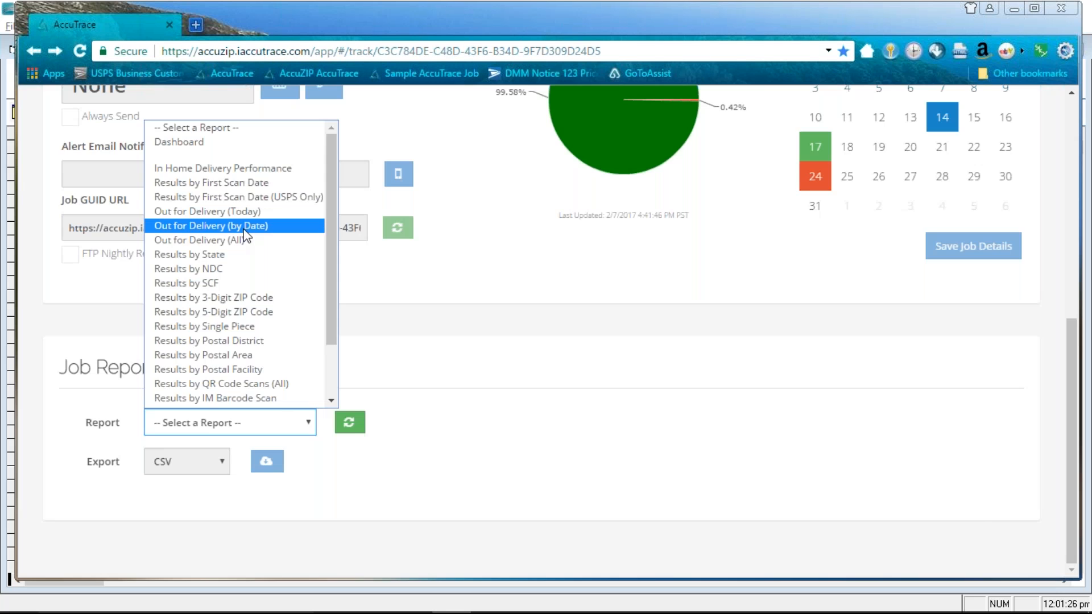
Review the Out for Delivery (by Date) report, then load In Home Delivery Performance
{"action": "left_click", "coordinate": [244, 227]}
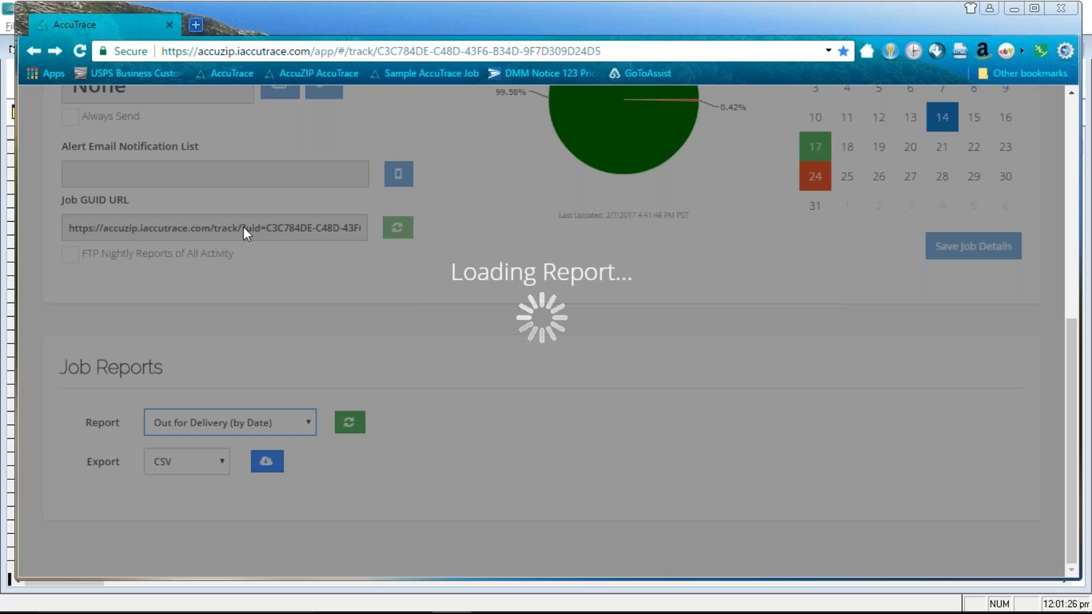
{"action": "scroll", "coordinate": [835, 386], "scroll_direction": "down", "scroll_amount": 5}
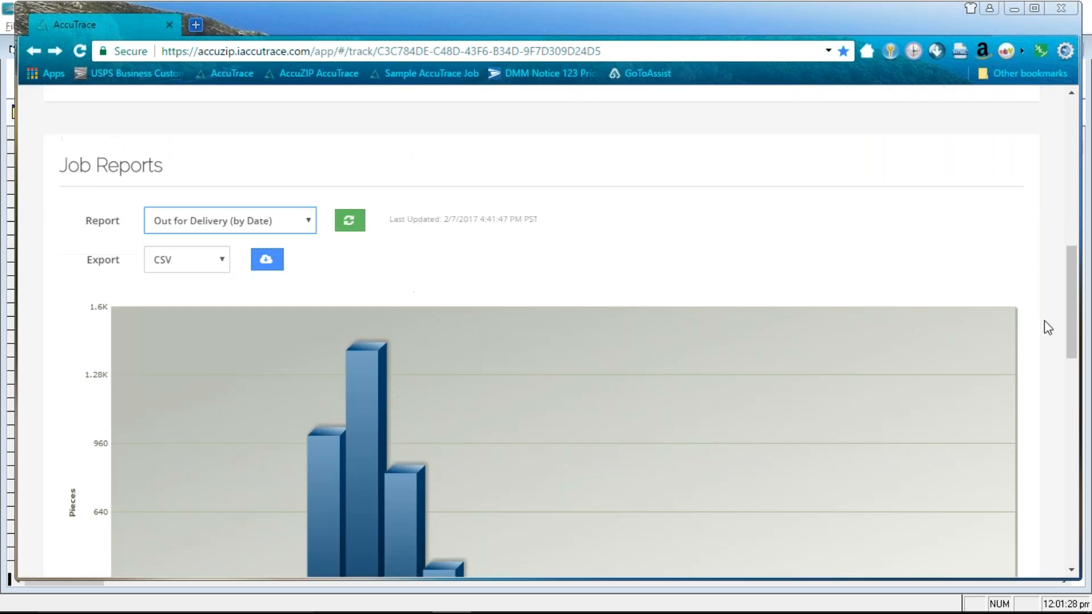
{"action": "left_click_drag", "start_coordinate": [1072, 325], "coordinate": [1067, 348]}
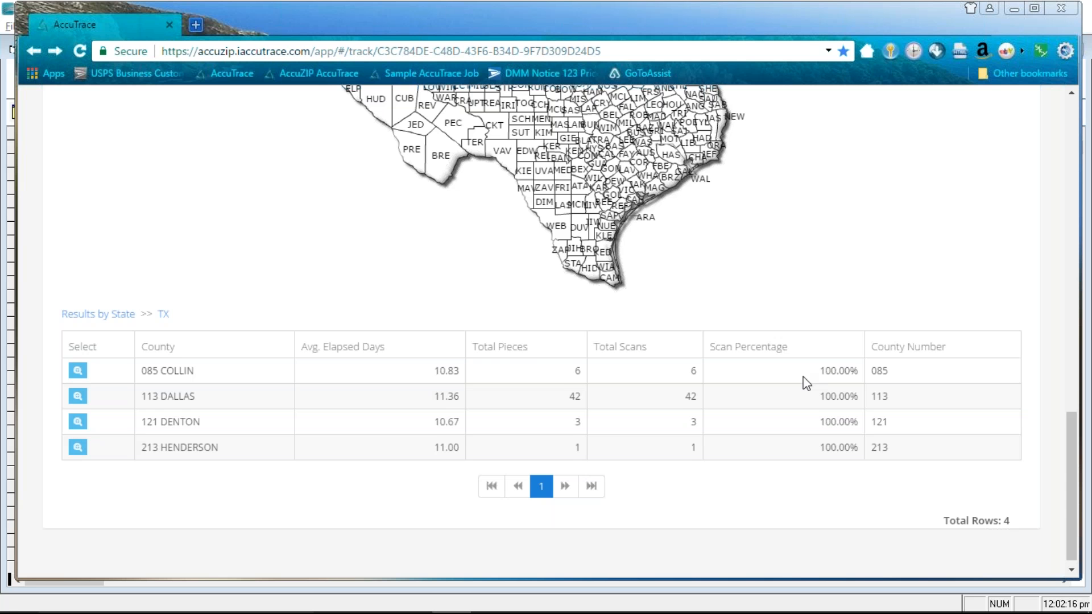
{"action": "left_click_drag", "start_coordinate": [1073, 493], "coordinate": [1018, 282]}
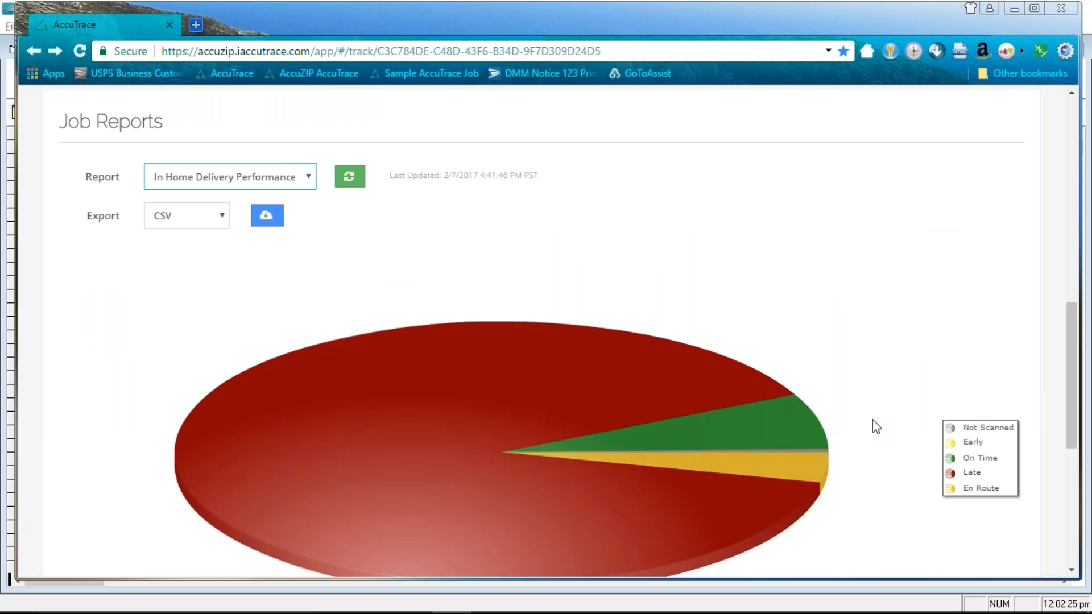
Review the Results by First Scan Date report, then switch to the Full Service Walk Through PDF
{"action": "left_click_drag", "start_coordinate": [1074, 437], "coordinate": [1070, 486]}
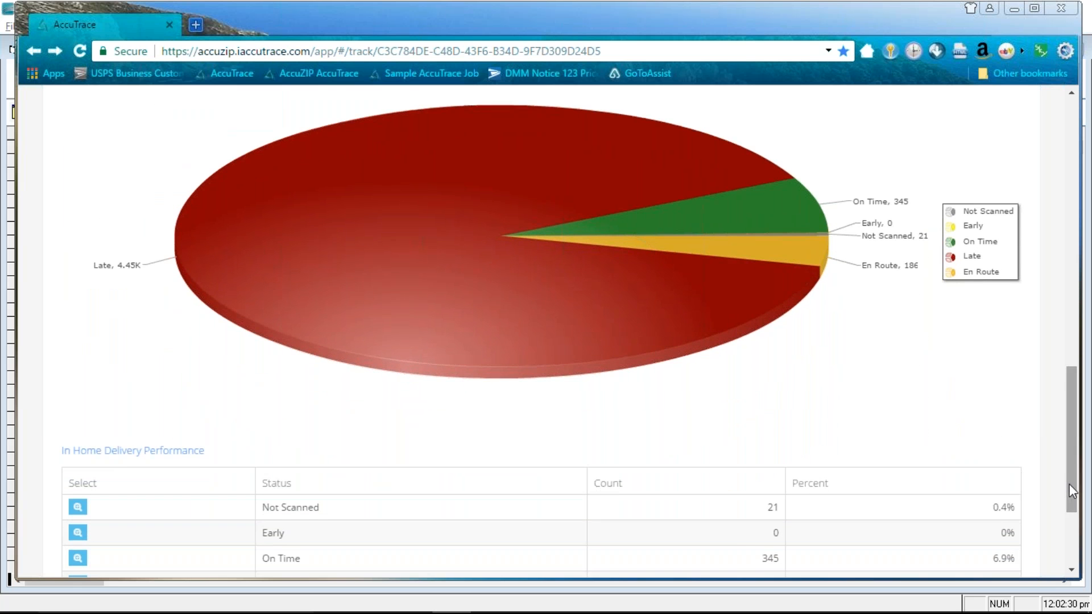
{"action": "scroll", "coordinate": [986, 460], "scroll_direction": "down", "scroll_amount": 1}
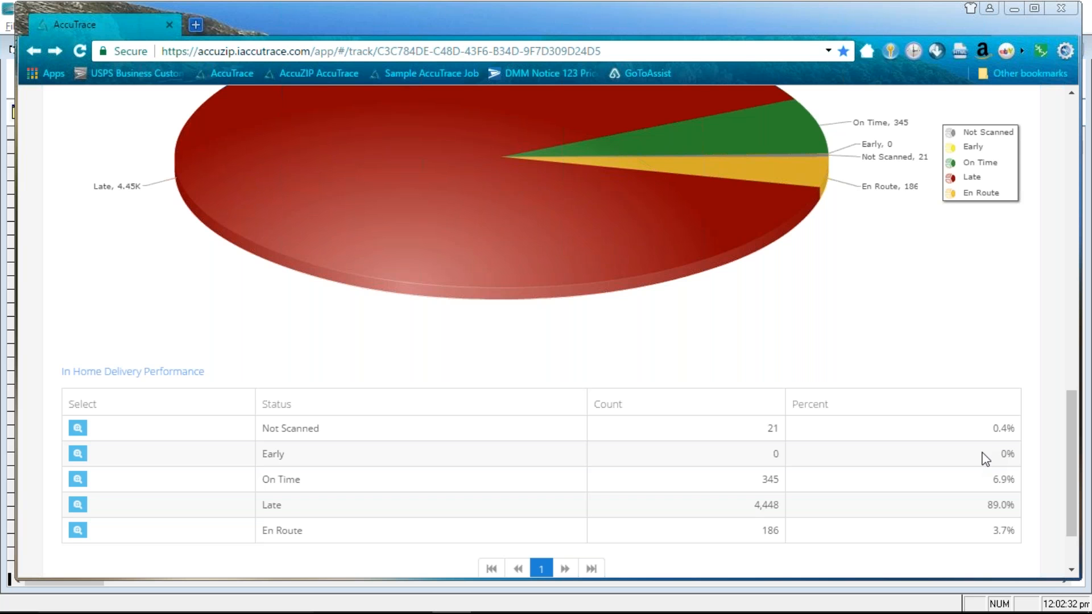
{"action": "scroll", "coordinate": [986, 459], "scroll_direction": "up", "scroll_amount": 1}
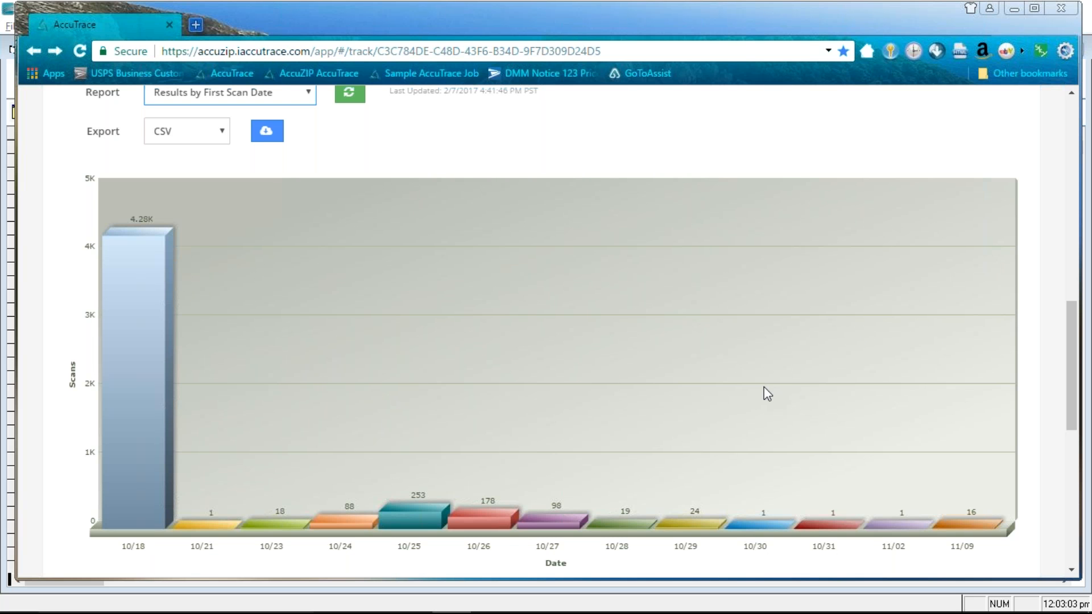
{"action": "key", "text": "alt+Tab"}
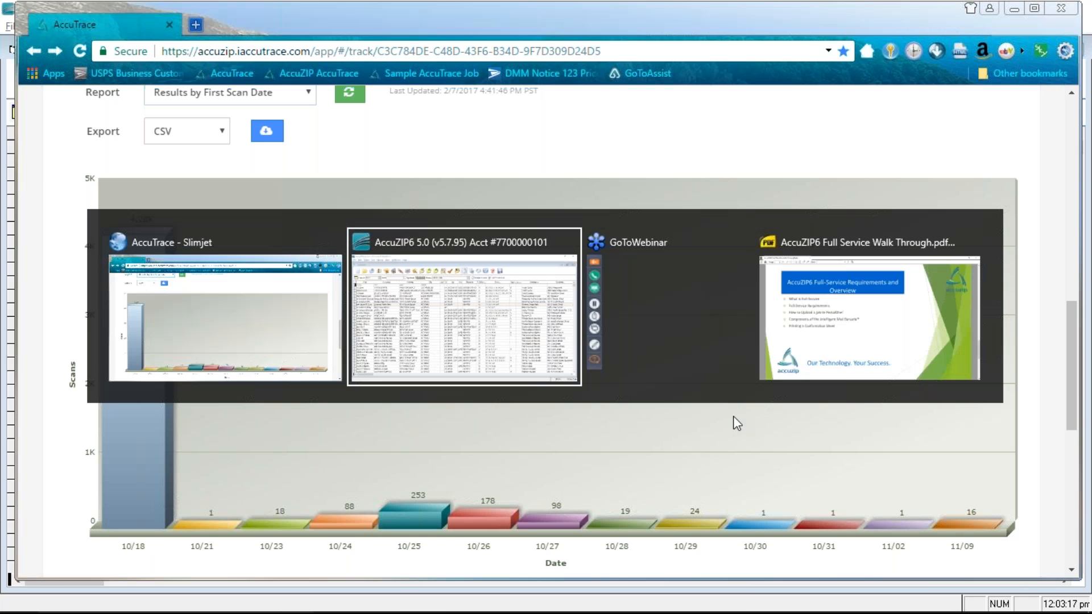
{"action": "key", "text": "alt+Tab"}
{"action": "key", "text": "alt+Tab"}
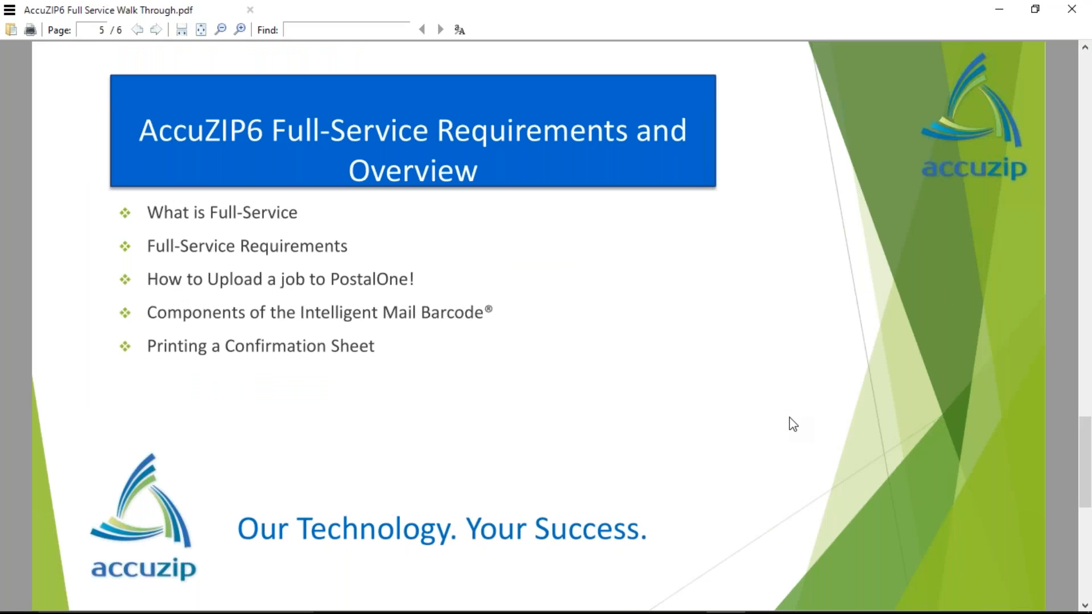